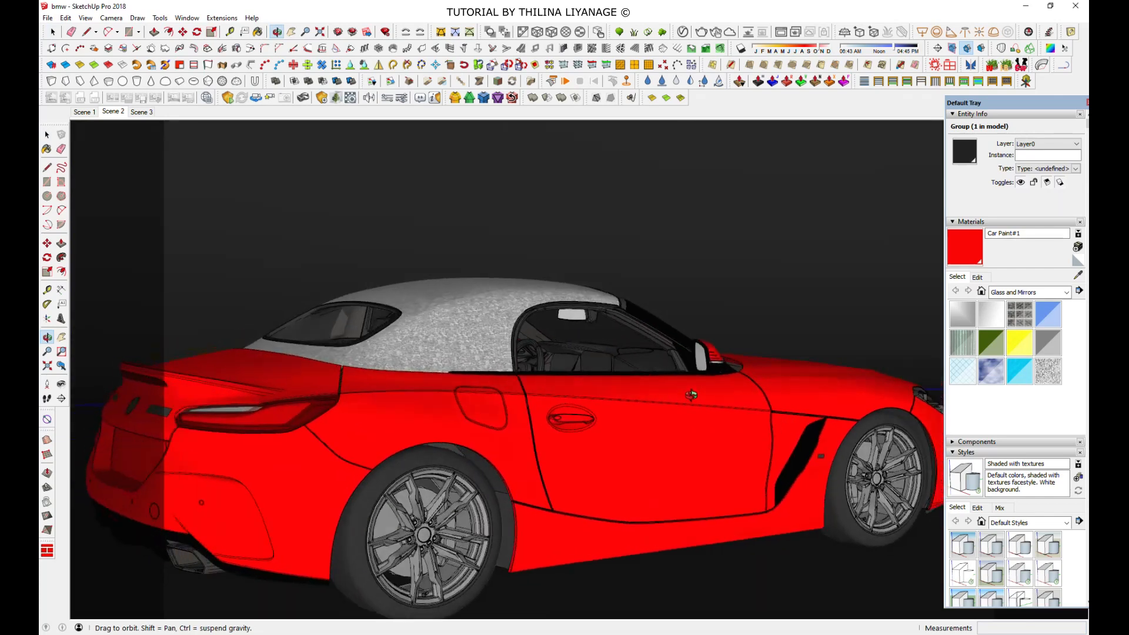
# Step: Examine the studio enclosure around the car from outside, selecting the rectangle lights on both sides
pyautogui.scroll(-3, 648, 450)
pyautogui.scroll(-6, 597, 467)
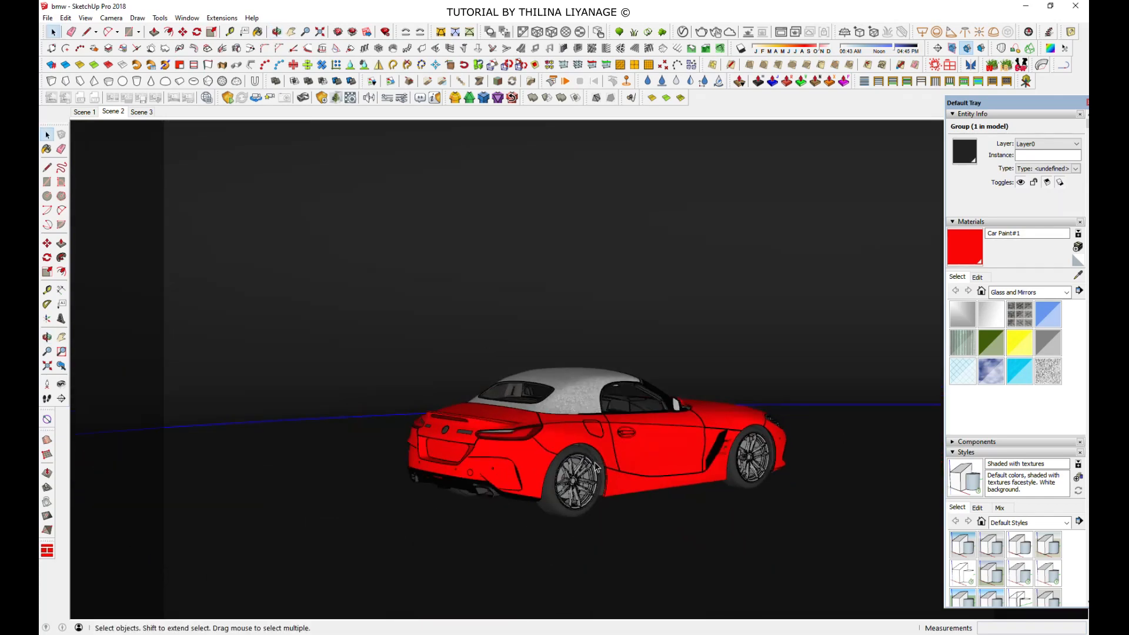
pyautogui.scroll(-3, 597, 467)
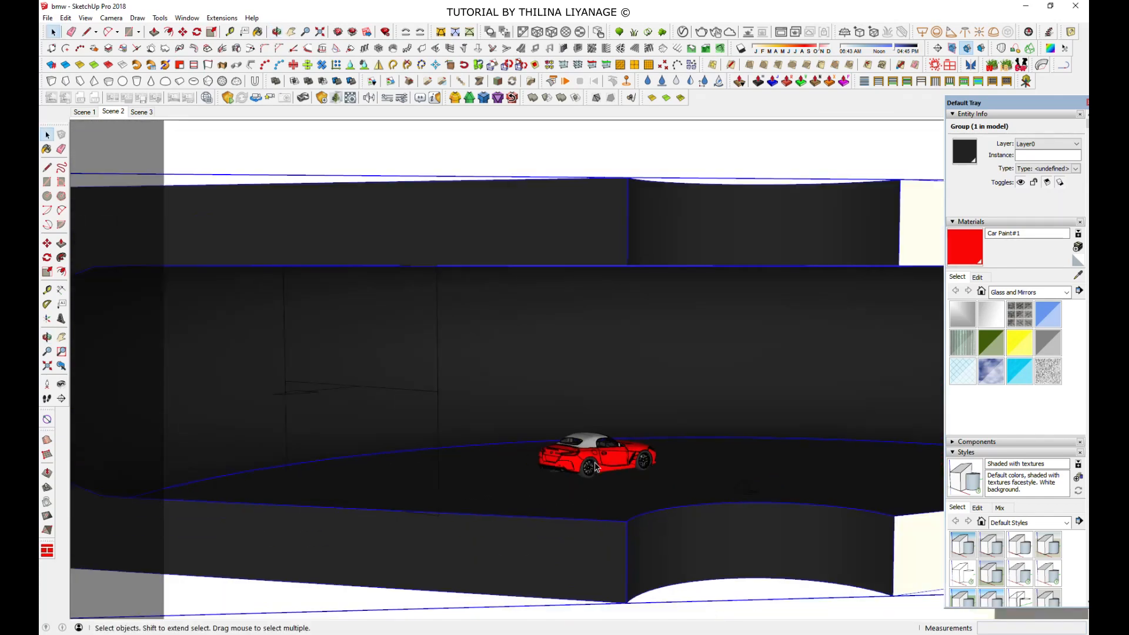
pyautogui.scroll(-6, 551, 431)
pyautogui.moveTo(551, 431); pyautogui.dragTo(733, 404, button='middle')
pyautogui.click(738, 407)
pyautogui.click(483, 425)
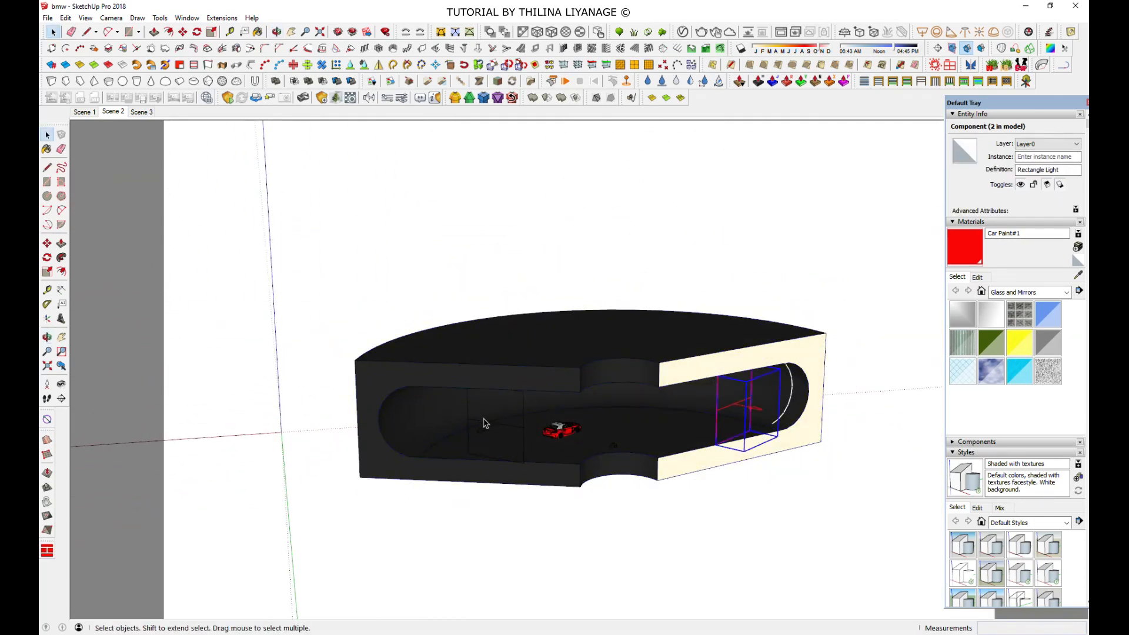
pyautogui.click(719, 417)
pyautogui.moveTo(720, 417); pyautogui.dragTo(694, 405, button='middle')
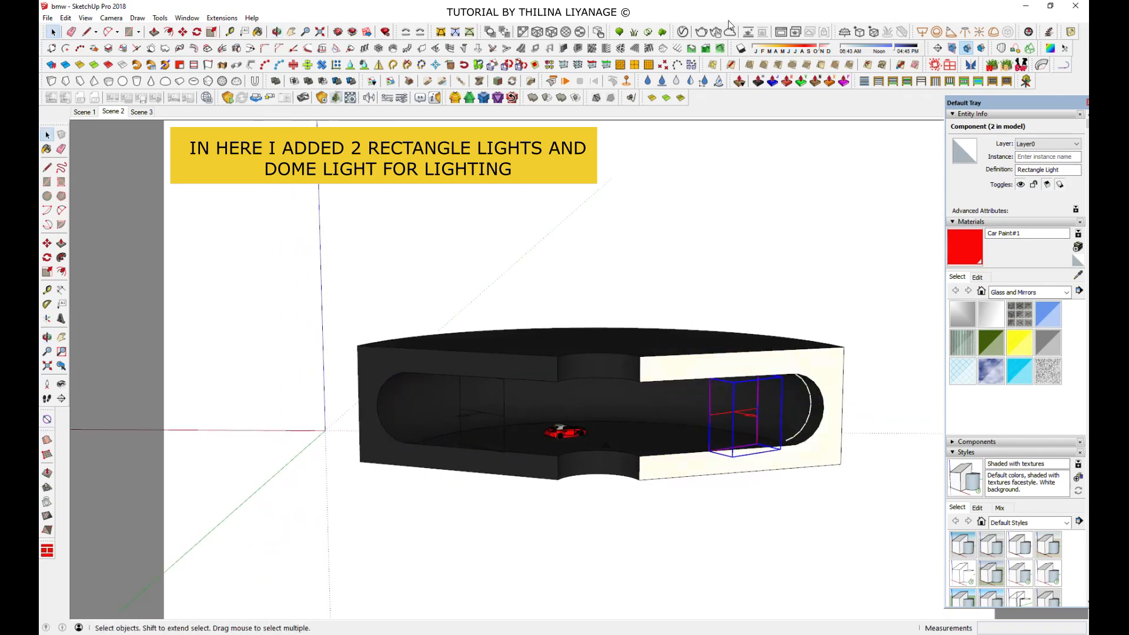
# Step: Review the rectangle light's parameters and options, the dome light's HDR bitmap and shape choices, and the render settings
pyautogui.click(682, 32)
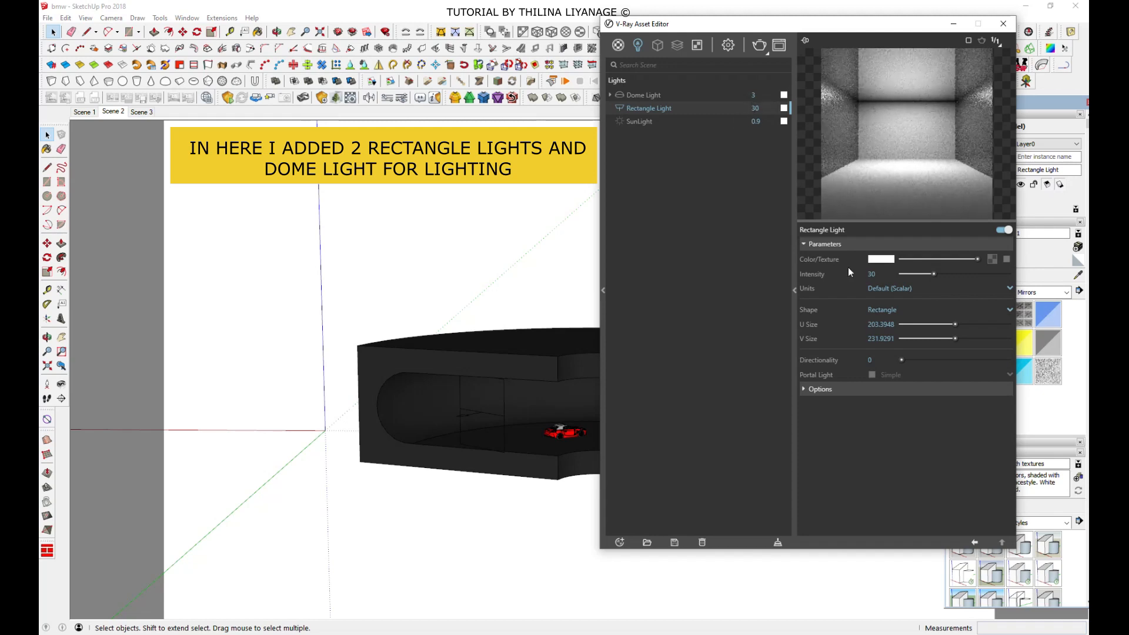
pyautogui.click(821, 390)
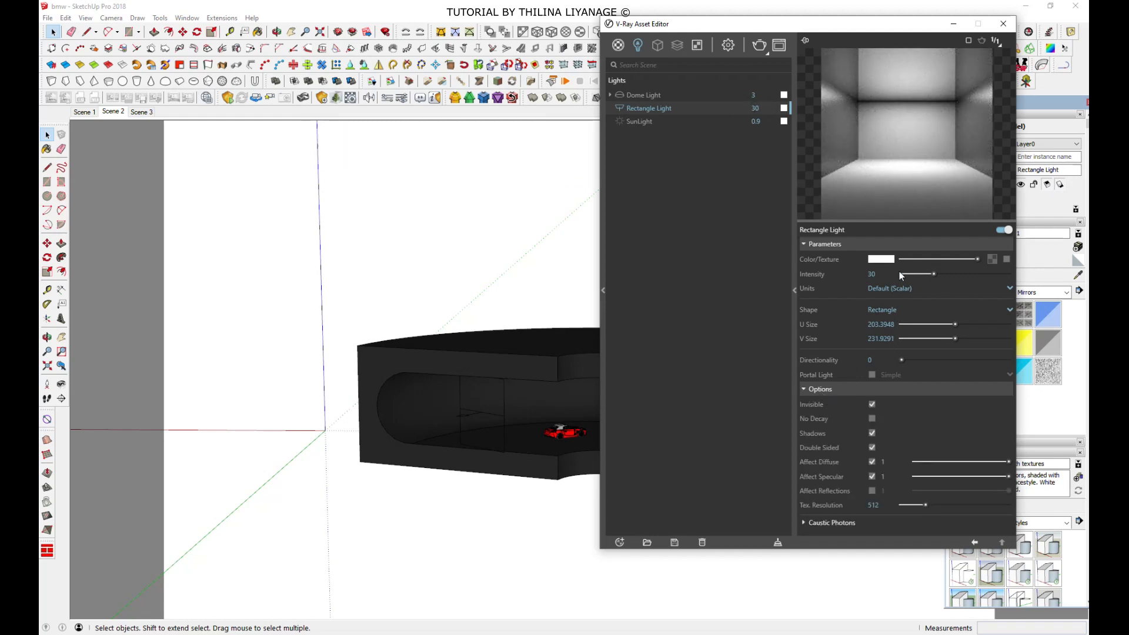
pyautogui.click(650, 97)
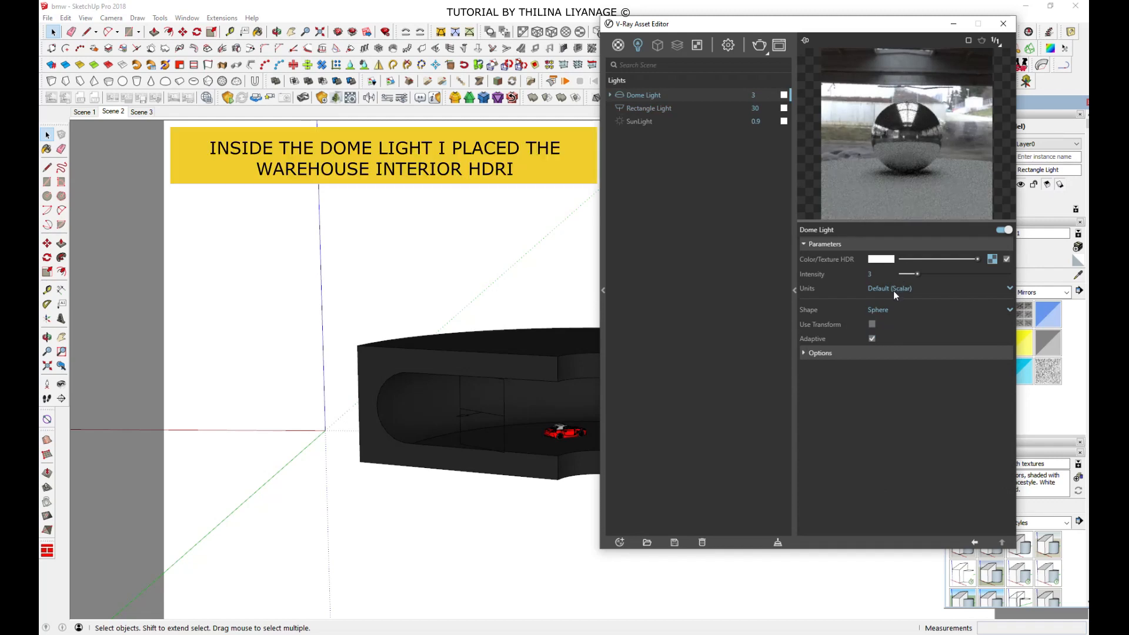
pyautogui.click(992, 259)
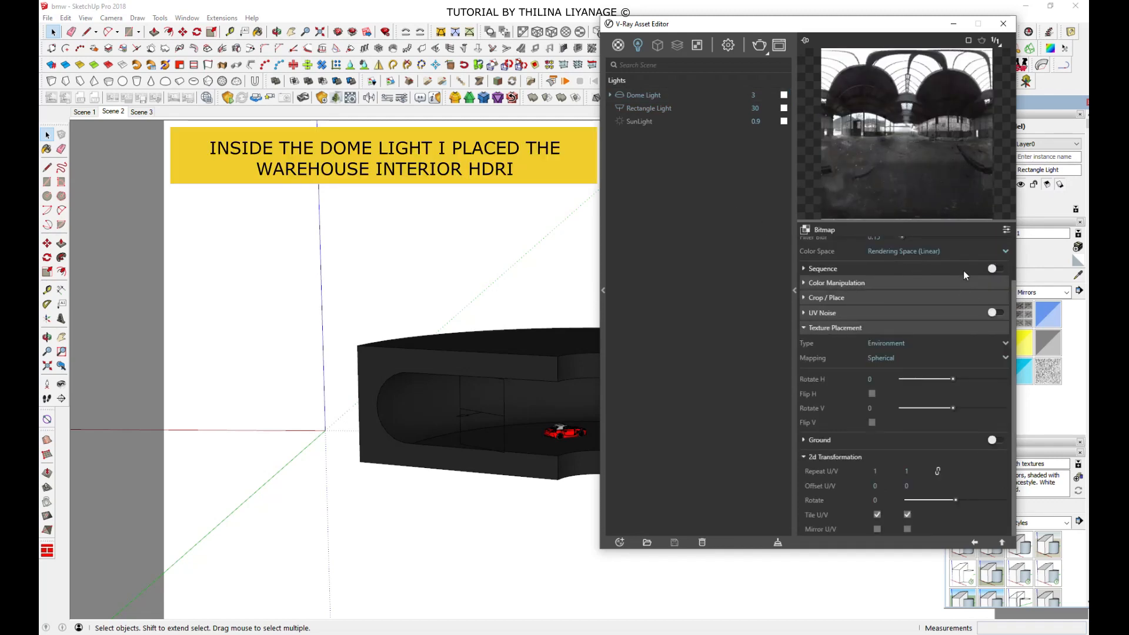
pyautogui.scroll(1, 967, 284)
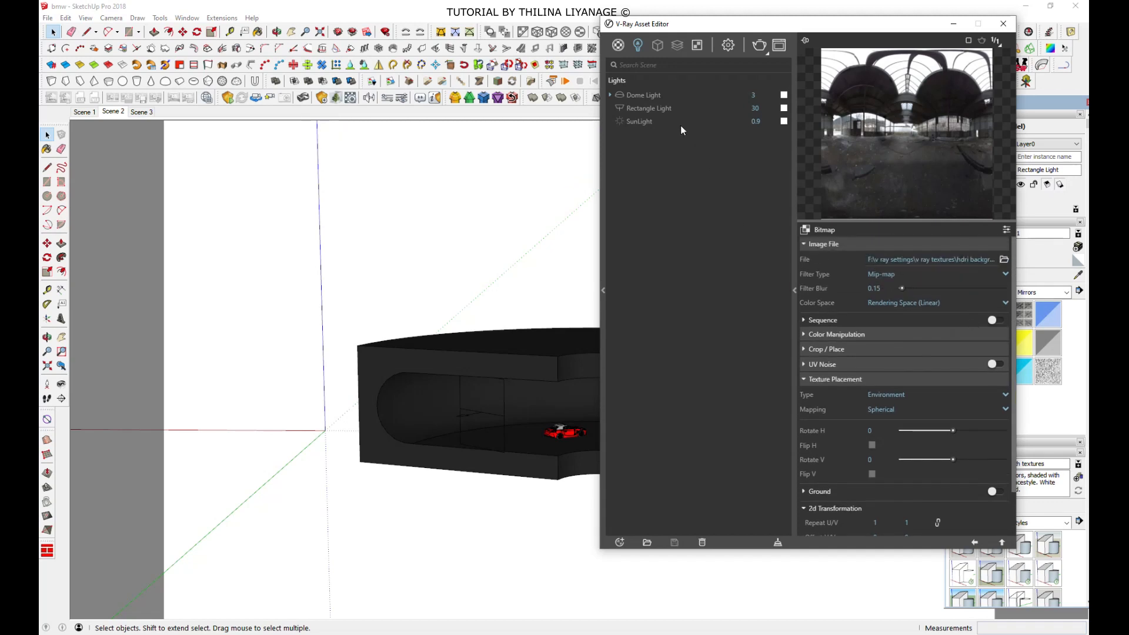
pyautogui.click(652, 98)
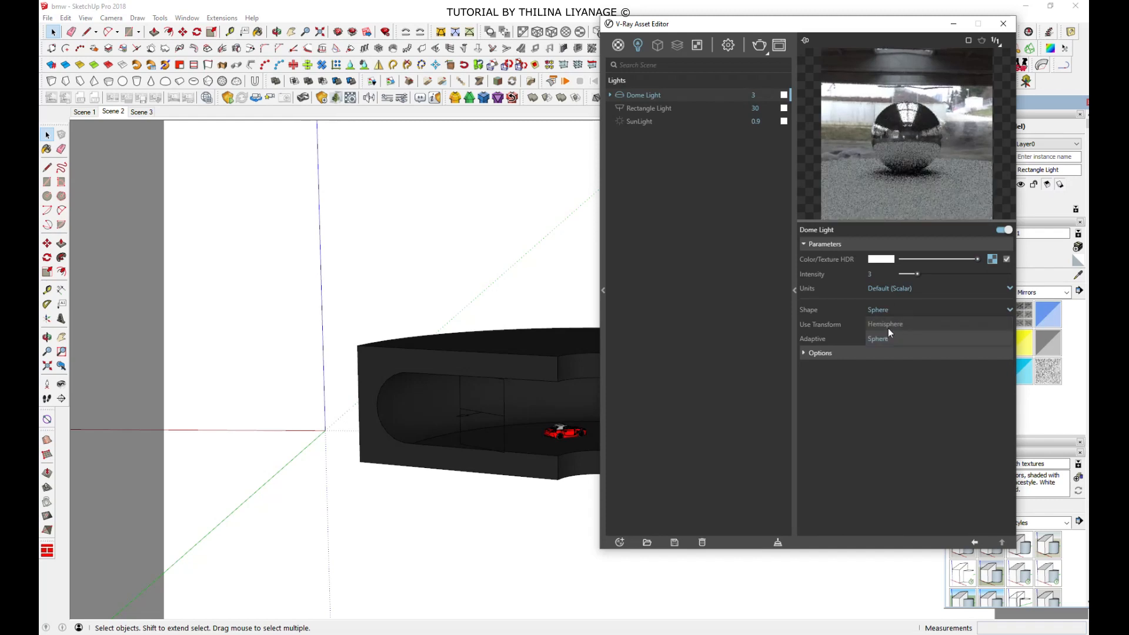
pyautogui.click(728, 47)
# Step: In Scene 2, sample the red Car Paint#1 material from the car's door and select all objects using it
pyautogui.click(117, 113)
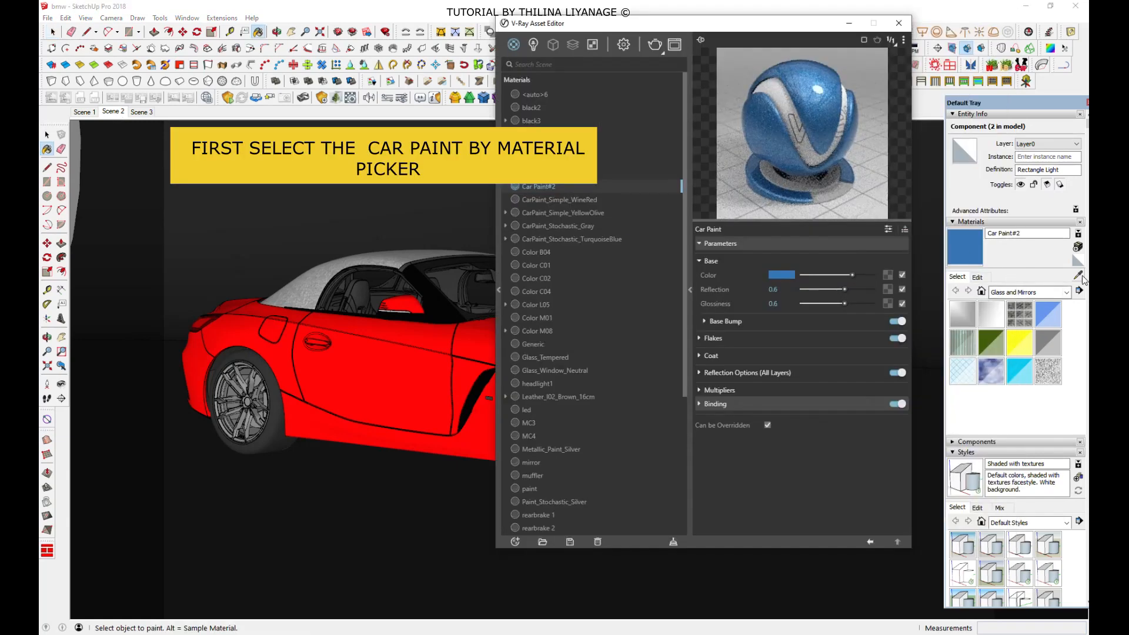
pyautogui.click(1079, 276)
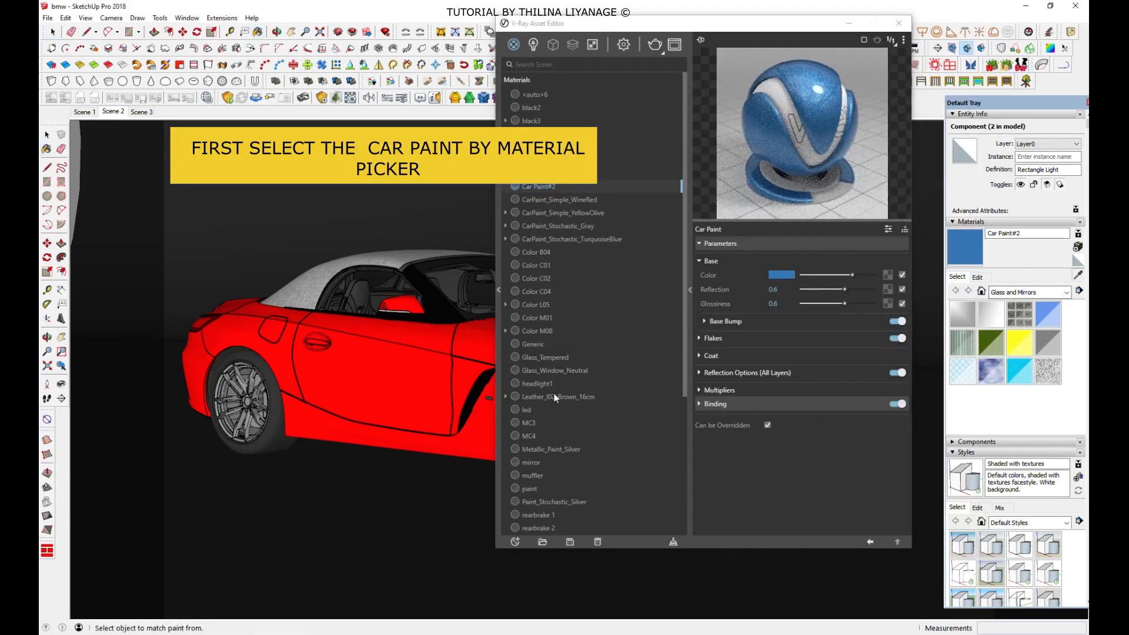
pyautogui.click(401, 383)
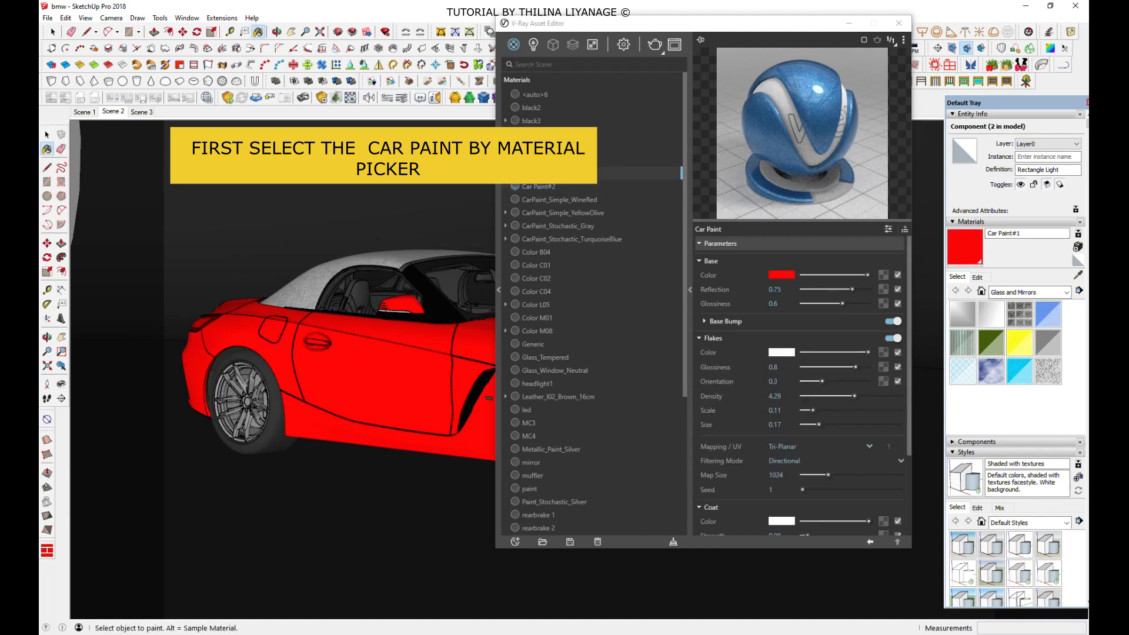
pyautogui.rightClick(547, 174)
pyautogui.click(574, 185)
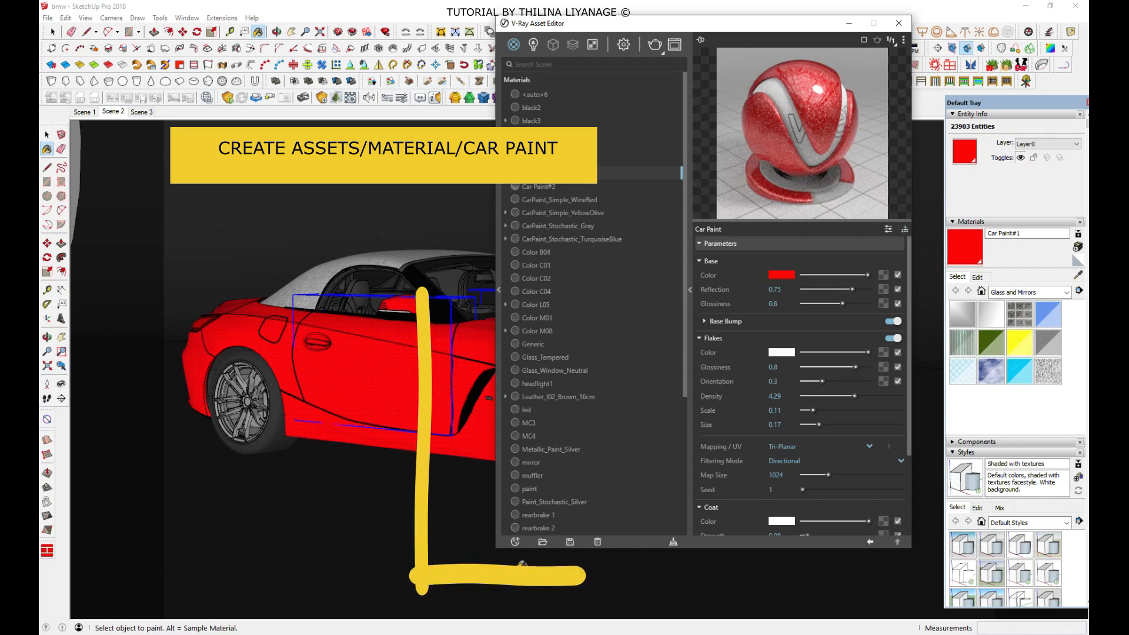
# Step: Create a new V-Ray Car Paint material, keeping its advanced parameters shown
pyautogui.click(515, 541)
pyautogui.moveTo(534, 533)
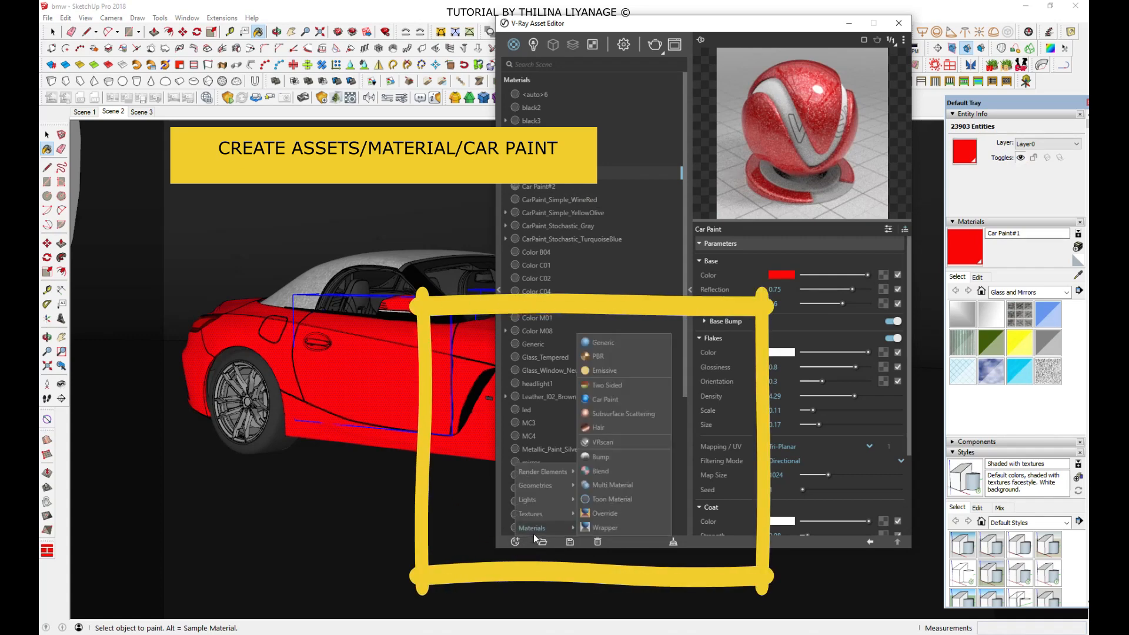
pyautogui.click(605, 399)
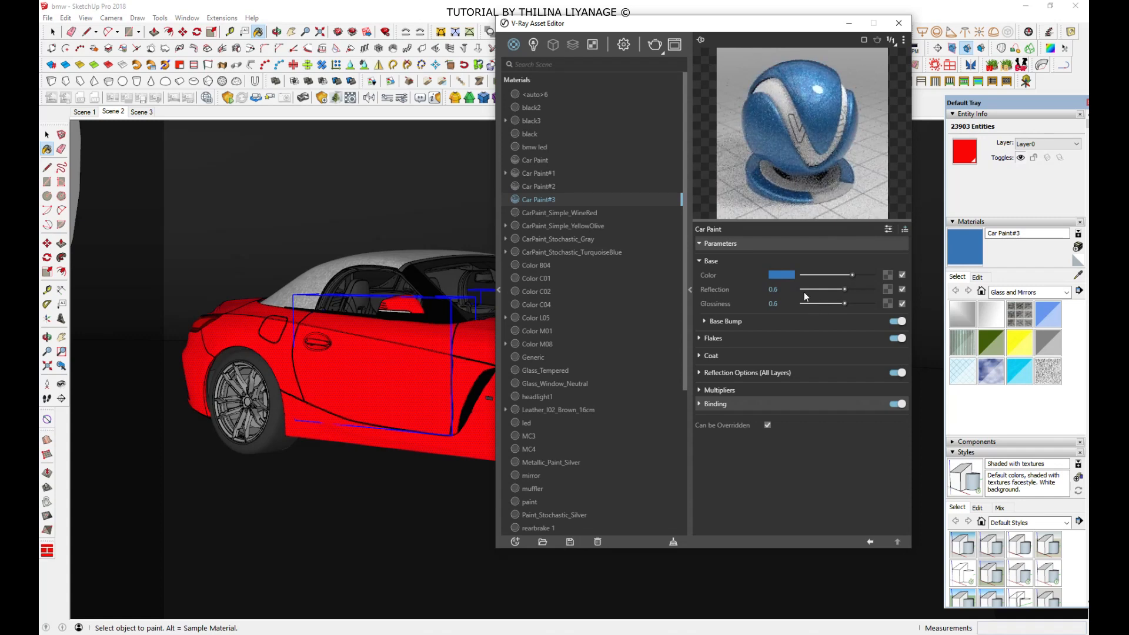
pyautogui.click(890, 229)
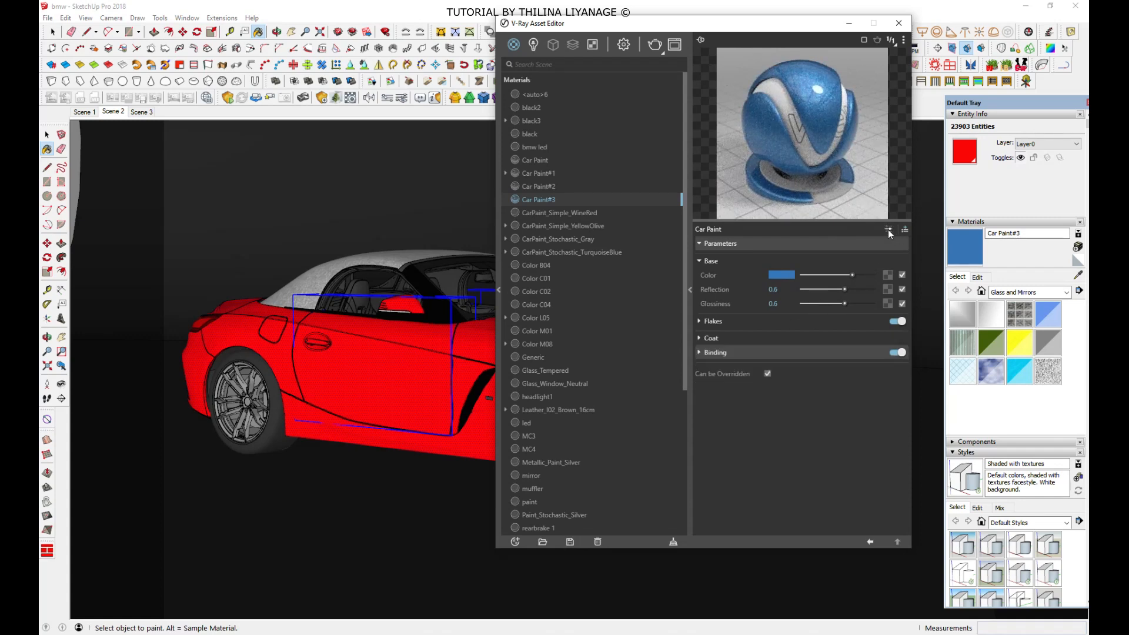
pyautogui.click(889, 229)
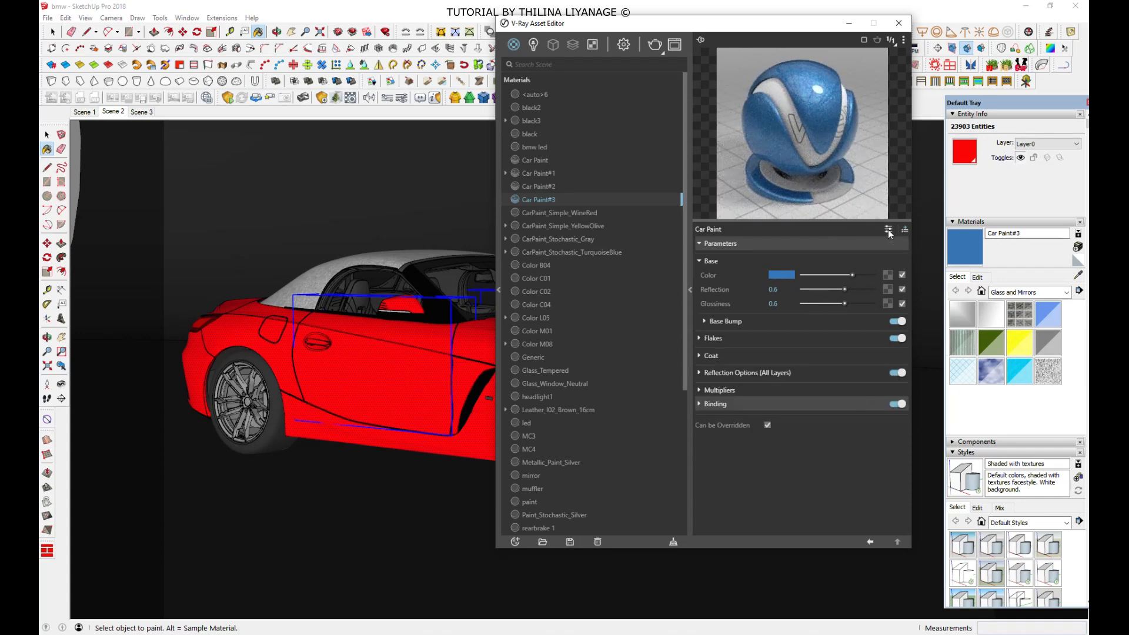
# Step: Set the new car paint's base color to a near-black blue with RGB 0.001, 0.022, 0.042
pyautogui.click(782, 274)
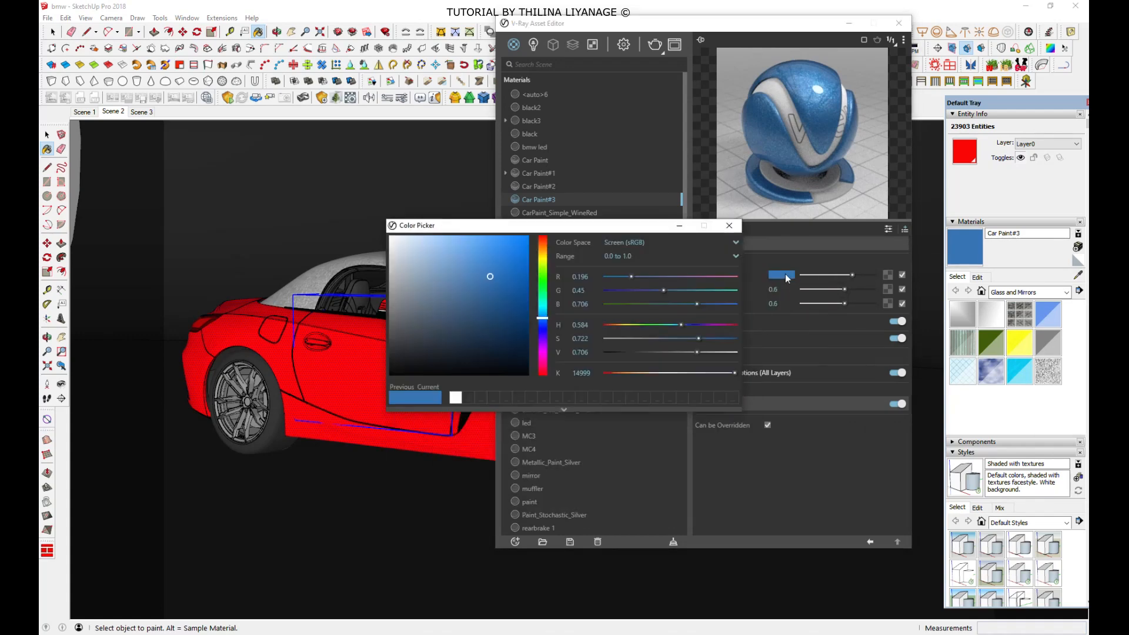
pyautogui.moveTo(490, 277)
pyautogui.mouseDown()
pyautogui.moveTo(502, 335)
pyautogui.moveTo(524, 369)
pyautogui.mouseUp()
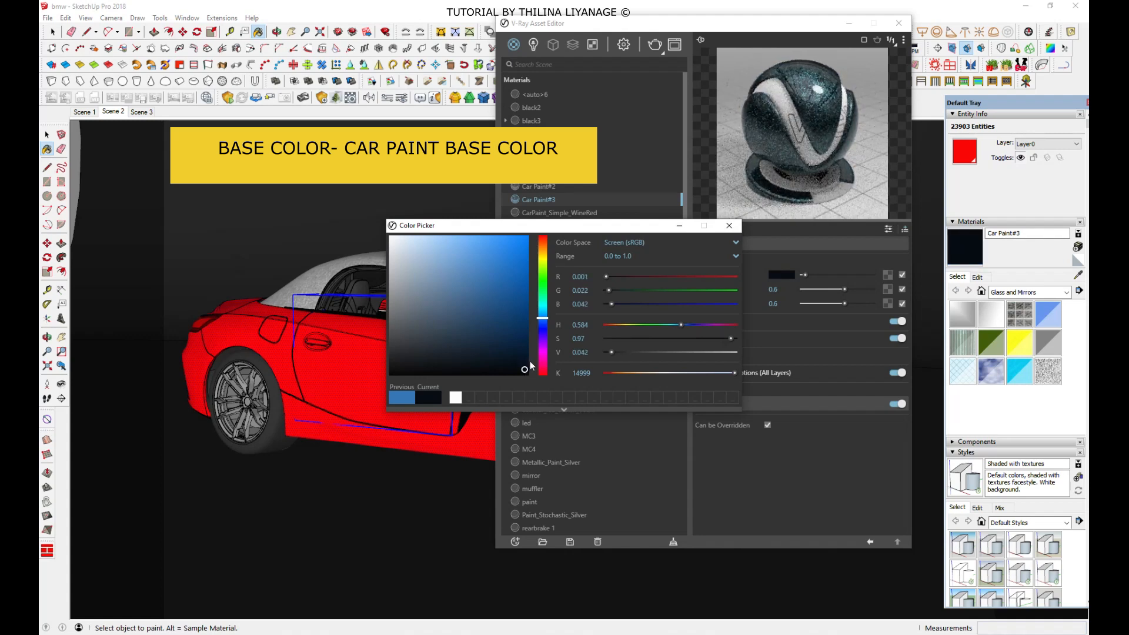
pyautogui.click(729, 225)
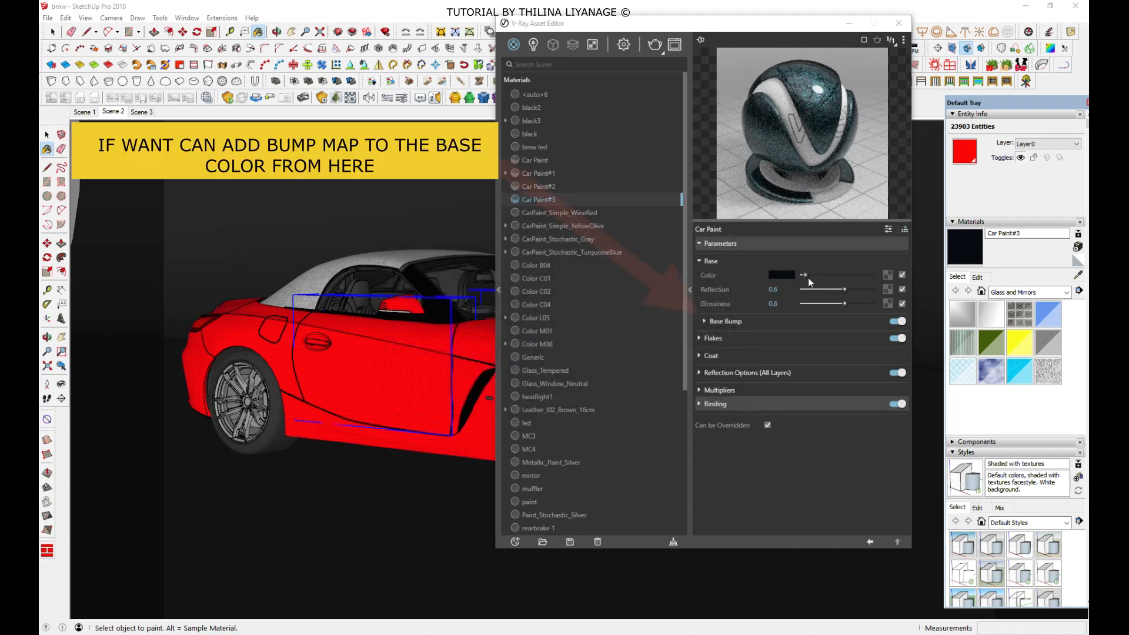
# Step: Expand the base bump and flake parameters and set the flake color to green with RGB 0.215, 0.777, 0.239
pyautogui.click(732, 321)
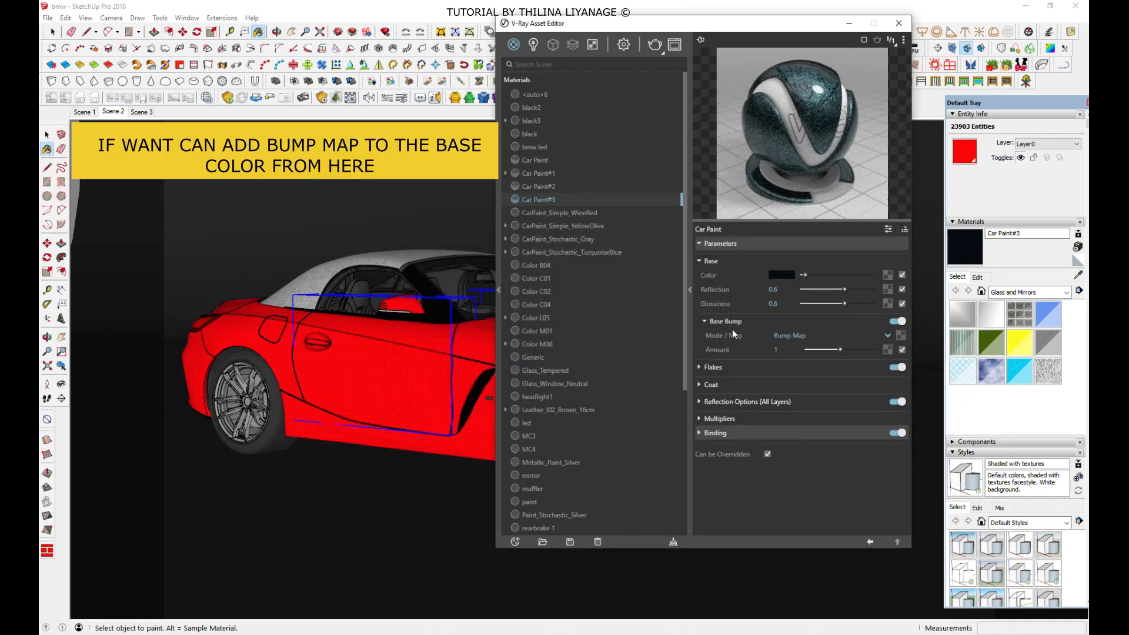
pyautogui.click(713, 368)
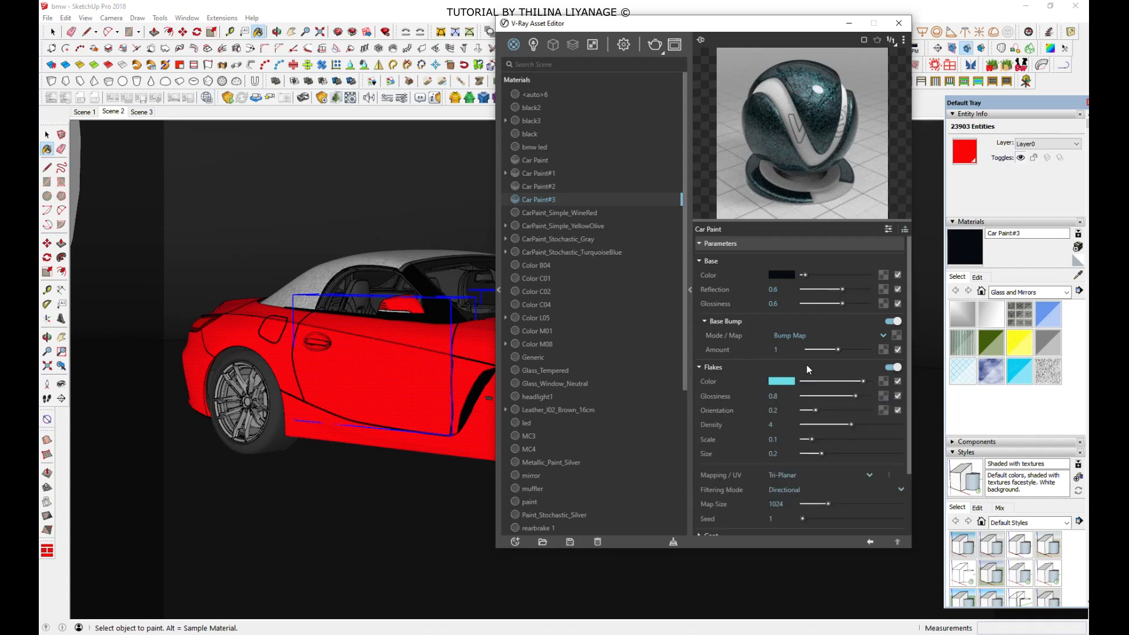
pyautogui.click(783, 387)
pyautogui.moveTo(438, 258)
pyautogui.mouseDown()
pyautogui.moveTo(381, 228)
pyautogui.moveTo(483, 252)
pyautogui.moveTo(507, 310)
pyautogui.moveTo(496, 305)
pyautogui.moveTo(547, 294)
pyautogui.moveTo(543, 284)
pyautogui.moveTo(502, 293)
pyautogui.moveTo(490, 266)
pyautogui.mouseUp()
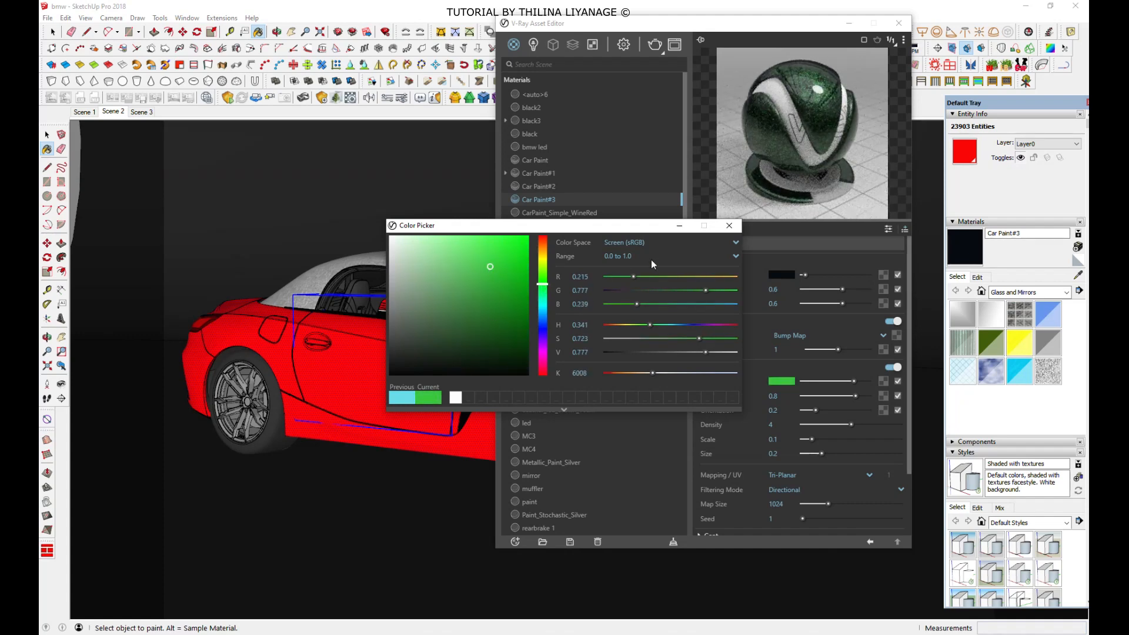
pyautogui.click(677, 228)
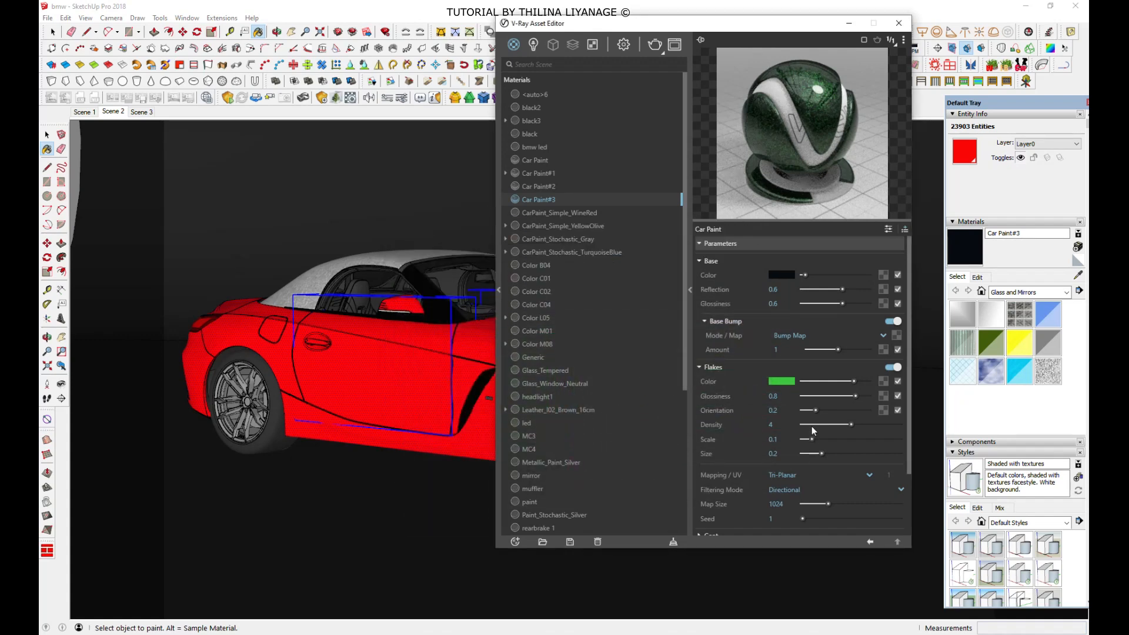
# Step: Set the flakes' orientation to 0.25, density to 4.24 and size to 0.25
pyautogui.moveTo(855, 395); pyautogui.dragTo(854, 425)
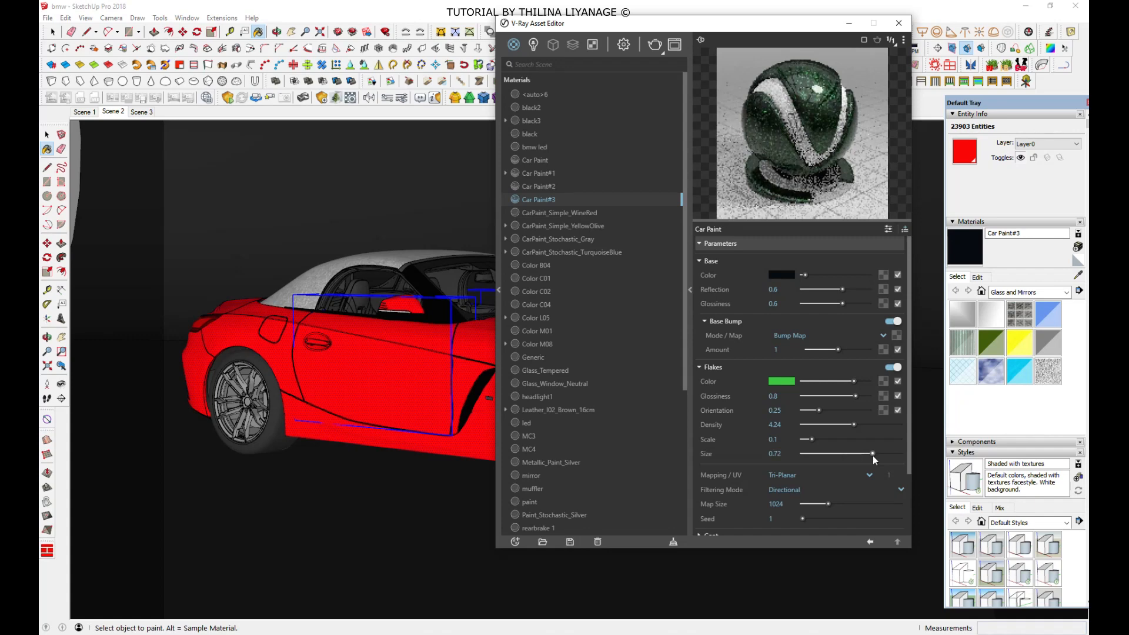
pyautogui.moveTo(873, 456); pyautogui.dragTo(832, 457)
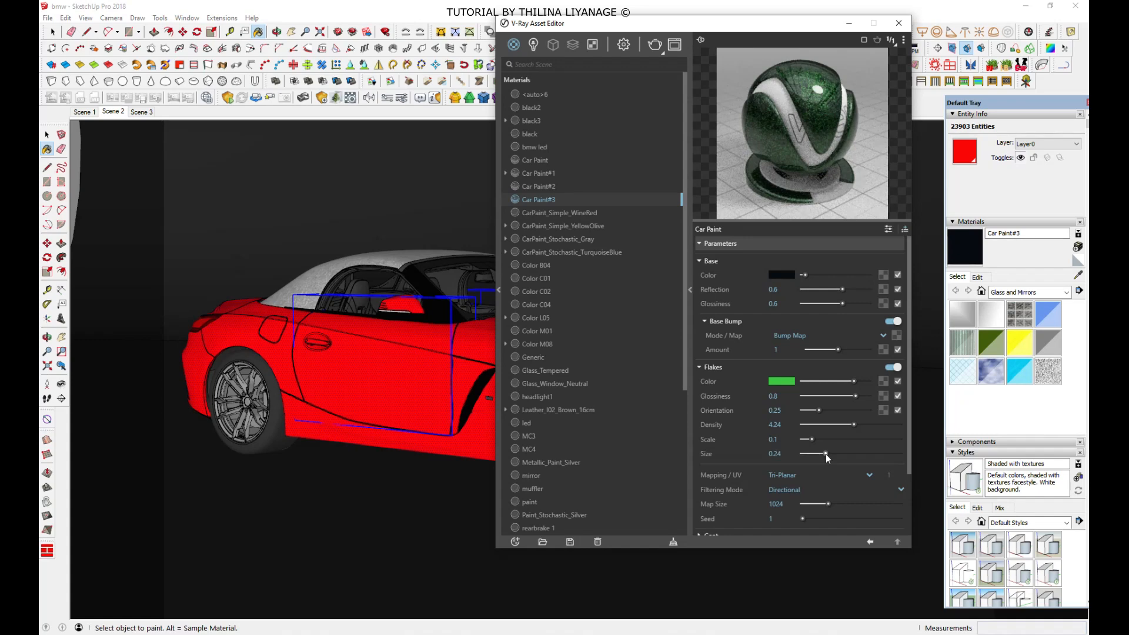
pyautogui.moveTo(827, 454); pyautogui.dragTo(827, 455)
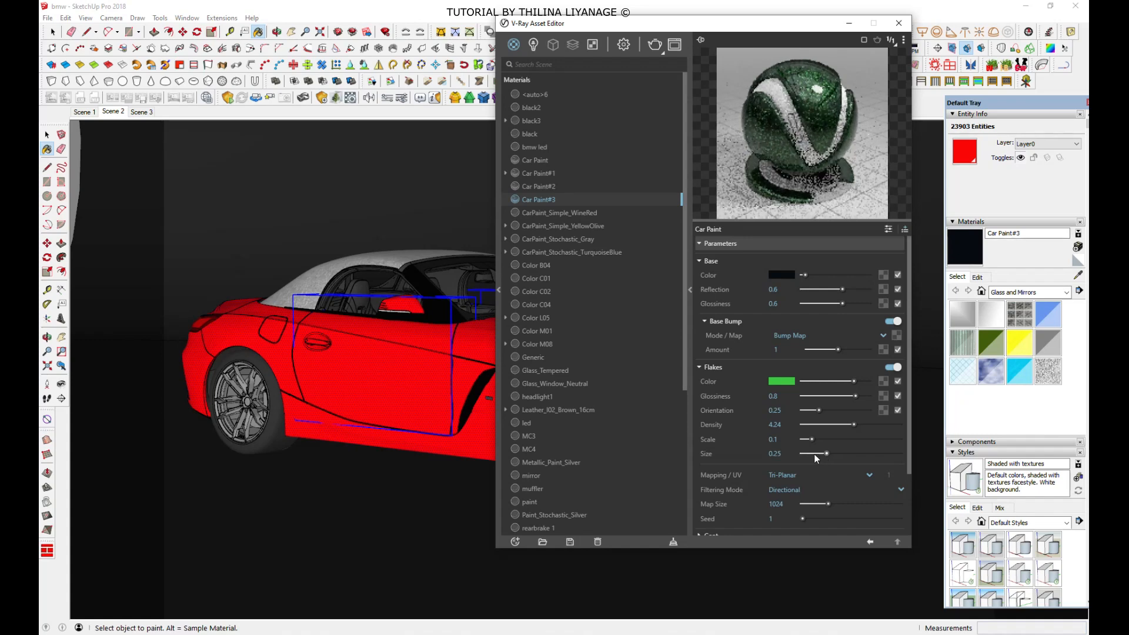
# Step: Try a matte coat with black color and with glossiness 0, restoring the coat to white and glossiness 1
pyautogui.scroll(-2, 751, 440)
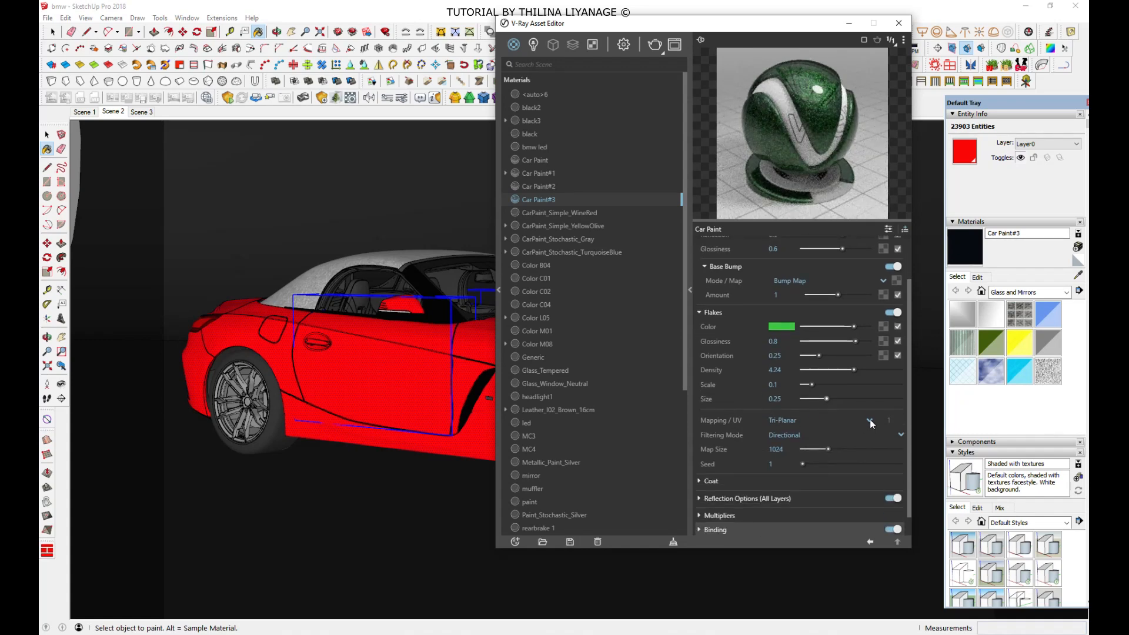
pyautogui.scroll(-1, 810, 401)
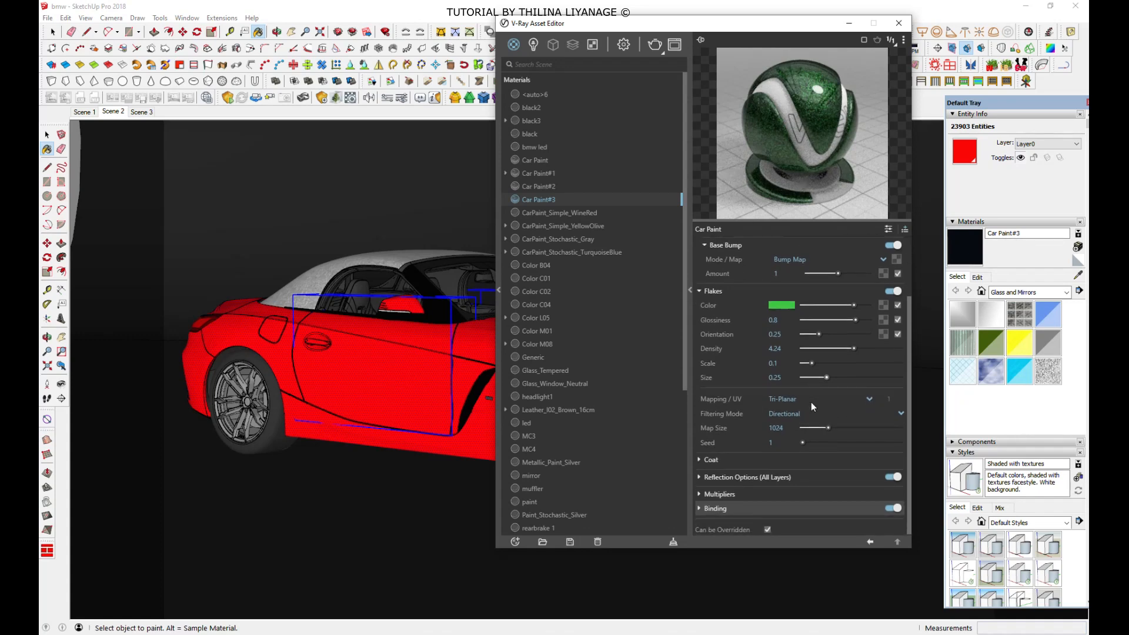
pyautogui.click(708, 459)
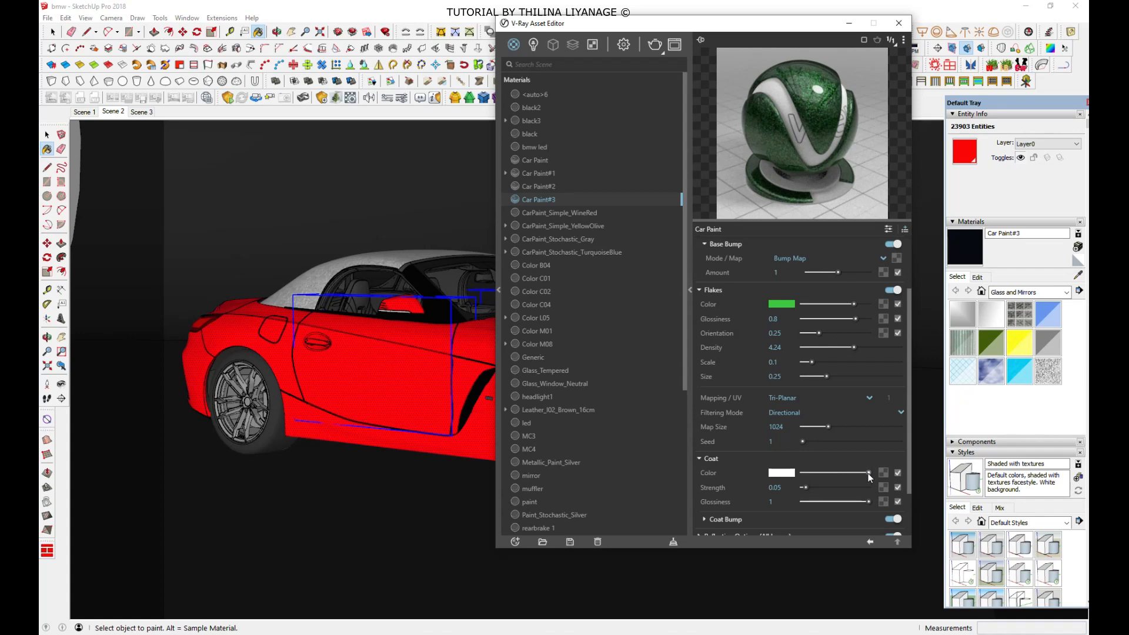
pyautogui.moveTo(868, 474); pyautogui.dragTo(779, 481)
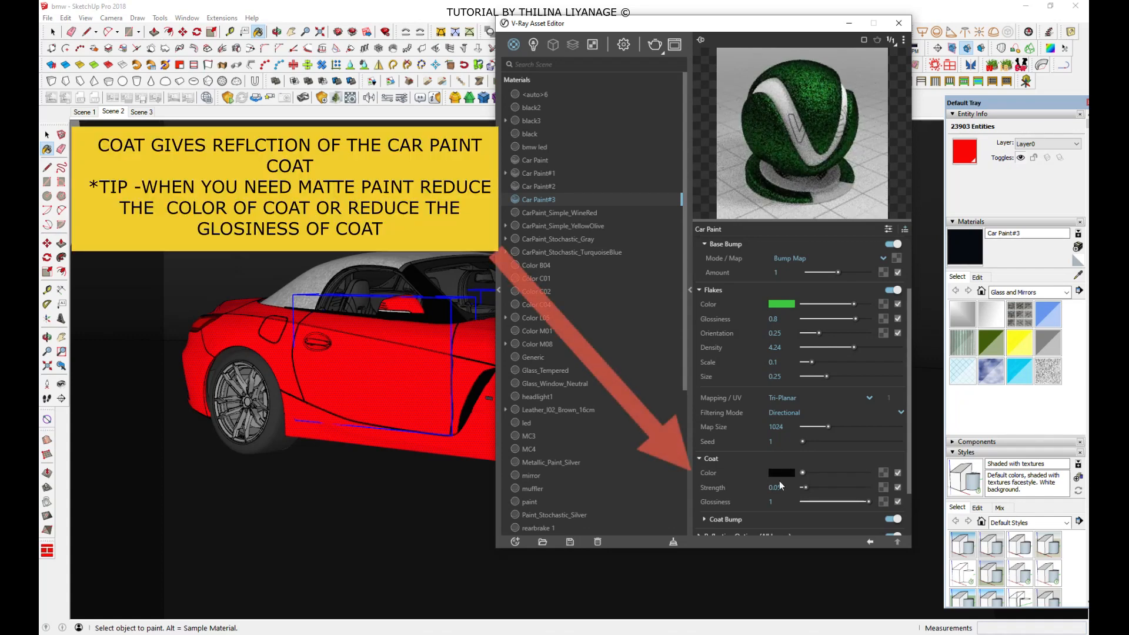
pyautogui.moveTo(799, 479); pyautogui.dragTo(764, 513)
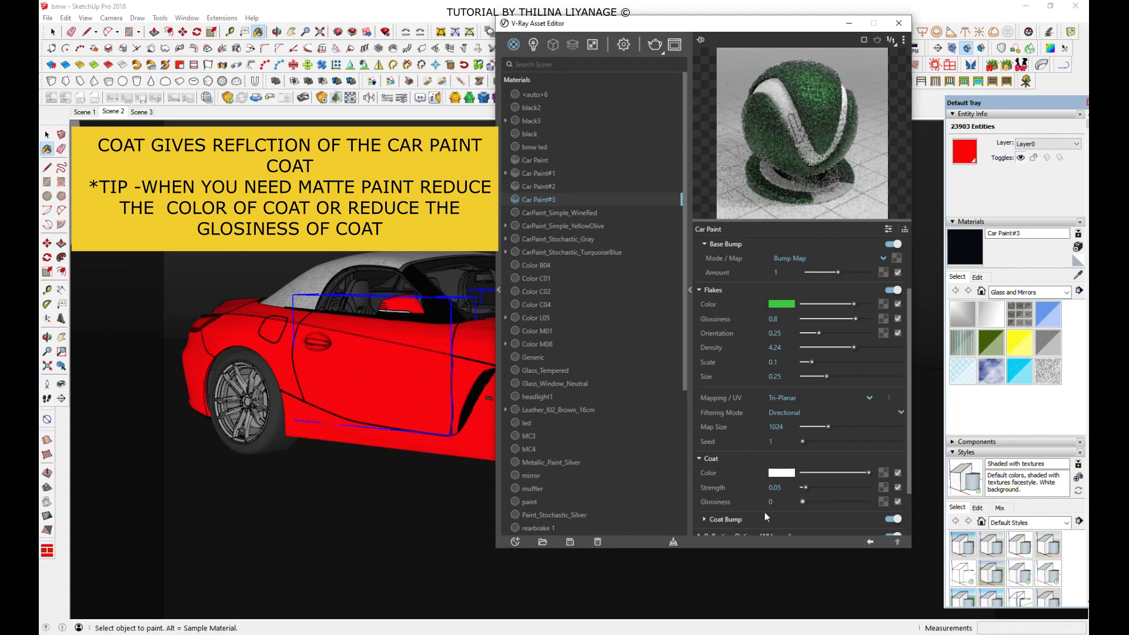
pyautogui.moveTo(802, 501); pyautogui.dragTo(869, 502)
# Step: Examine the car paint's reflection options for all layers, including trace depth, cutoff and the per-layer reflections
pyautogui.scroll(-2, 821, 450)
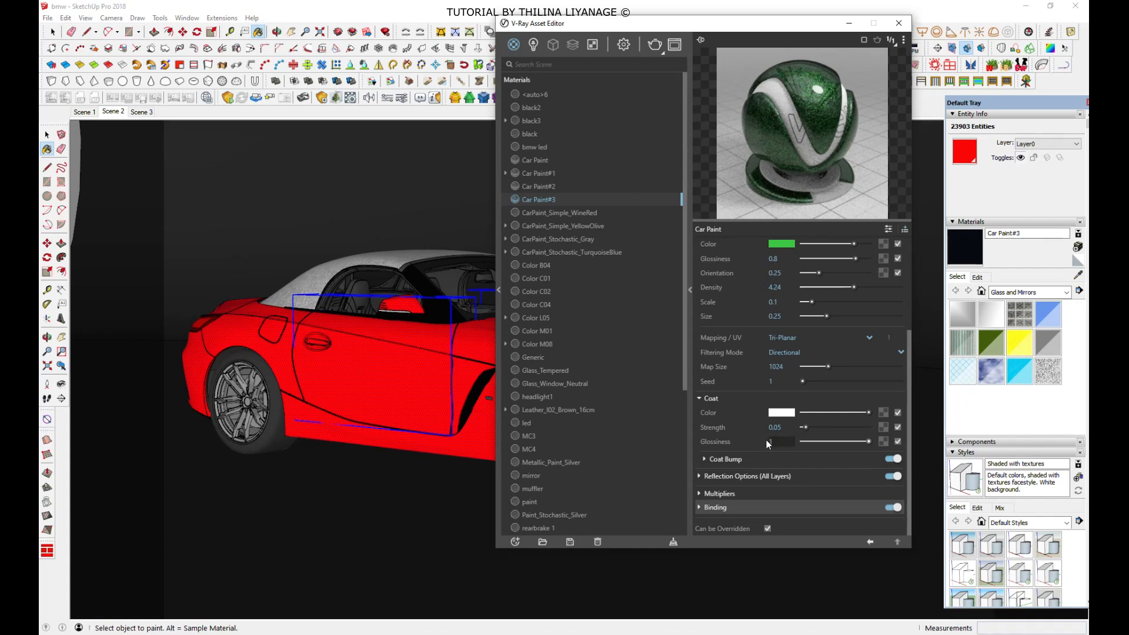
pyautogui.click(711, 477)
pyautogui.scroll(-2, 768, 411)
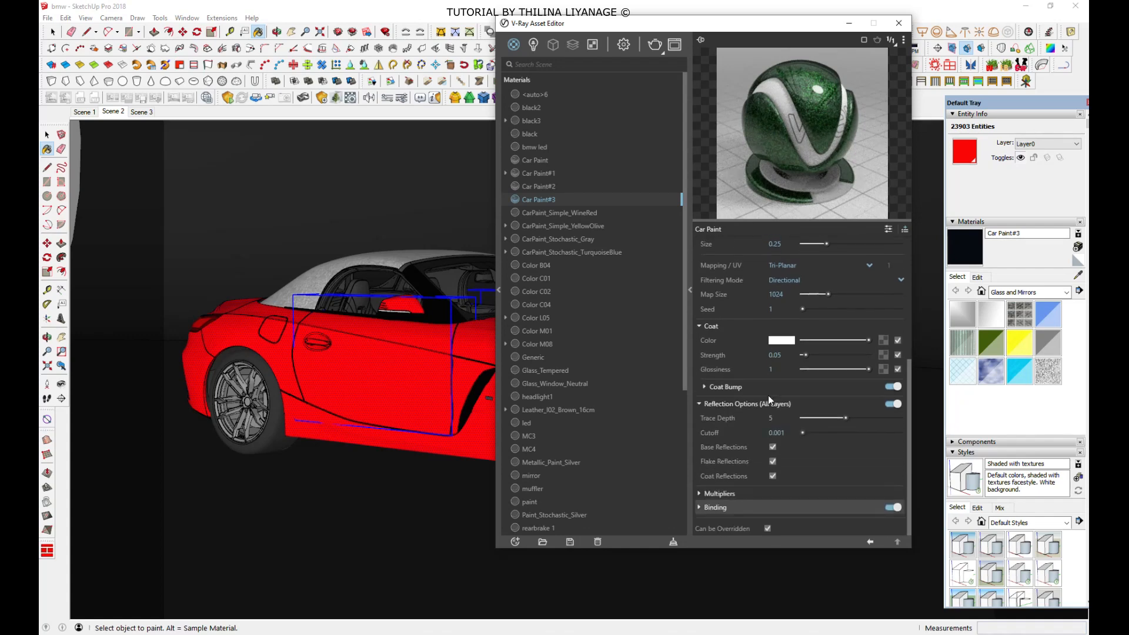
# Step: Try the car paint with base, flake and coat reflections disabled, restoring all three
pyautogui.click(772, 448)
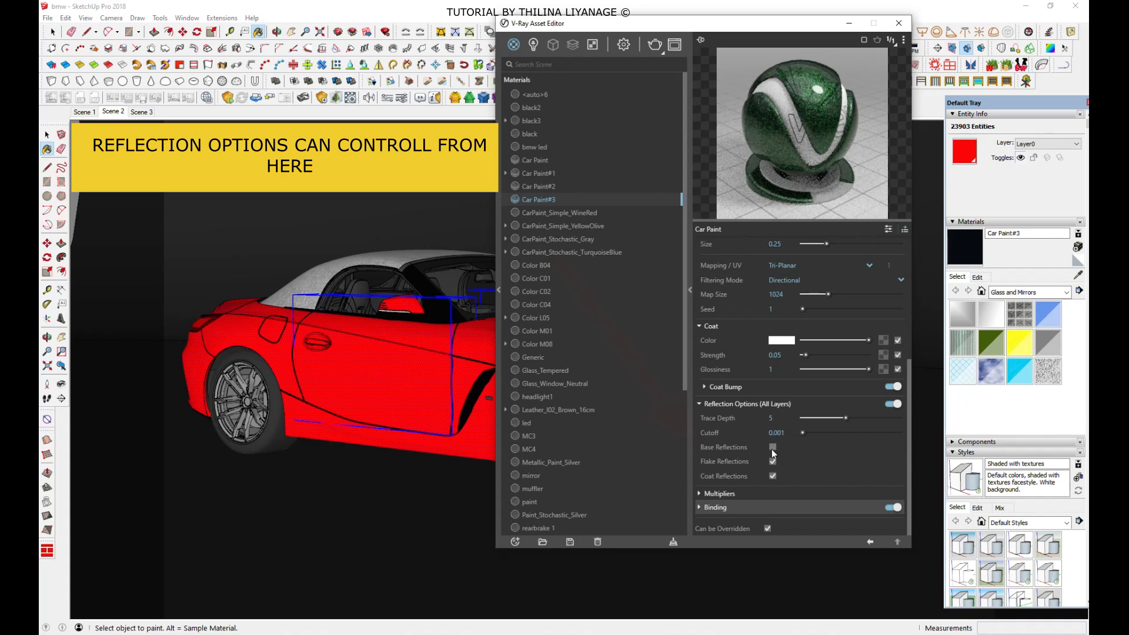
pyautogui.click(772, 461)
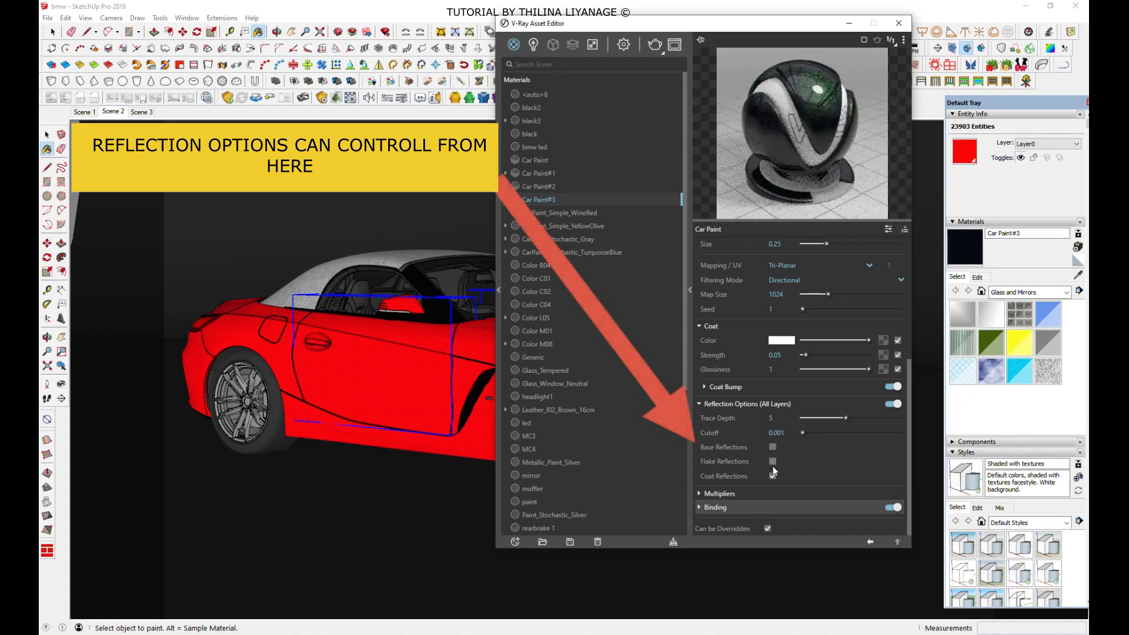
pyautogui.click(772, 477)
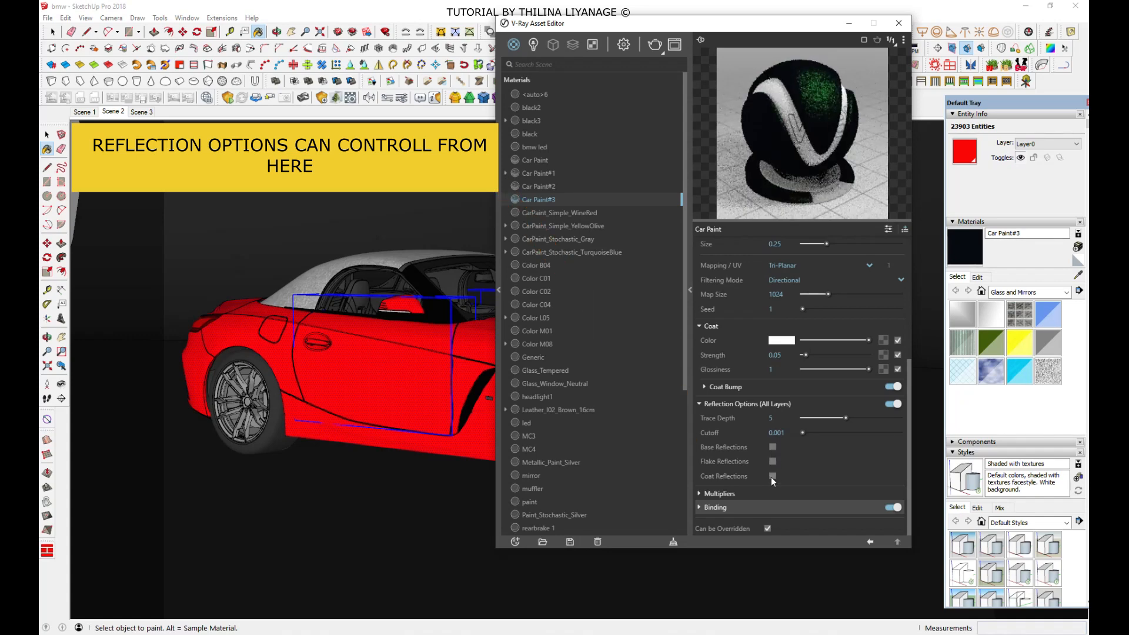
pyautogui.click(772, 462)
pyautogui.click(772, 448)
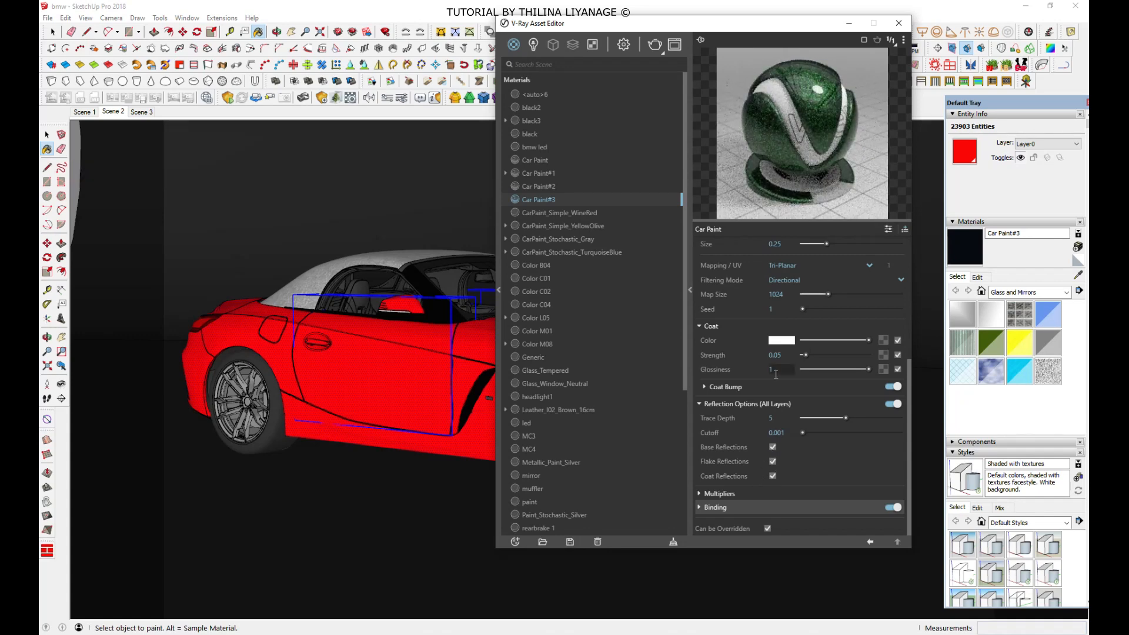
# Step: Expand the car paint's Multipliers section to view its base, flake and coat parameters
pyautogui.click(712, 494)
pyautogui.scroll(-2, 796, 359)
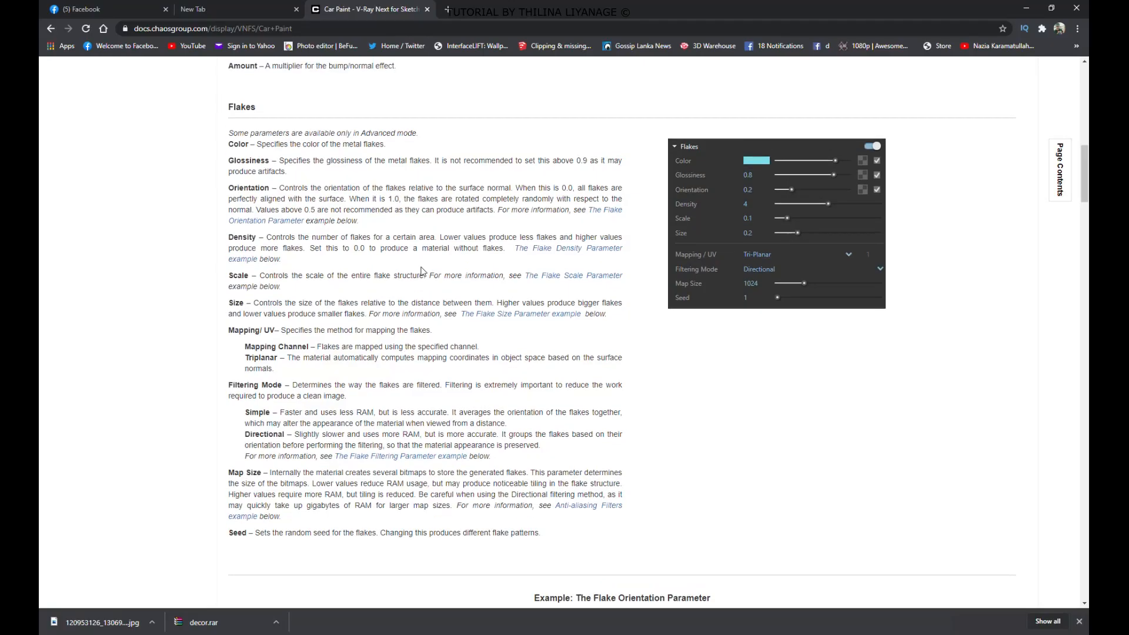
# Step: Switch to the browser's V-Ray Car Paint documentation and read its overview and the base and flake parameter descriptions
pyautogui.scroll(20, 564, 317)
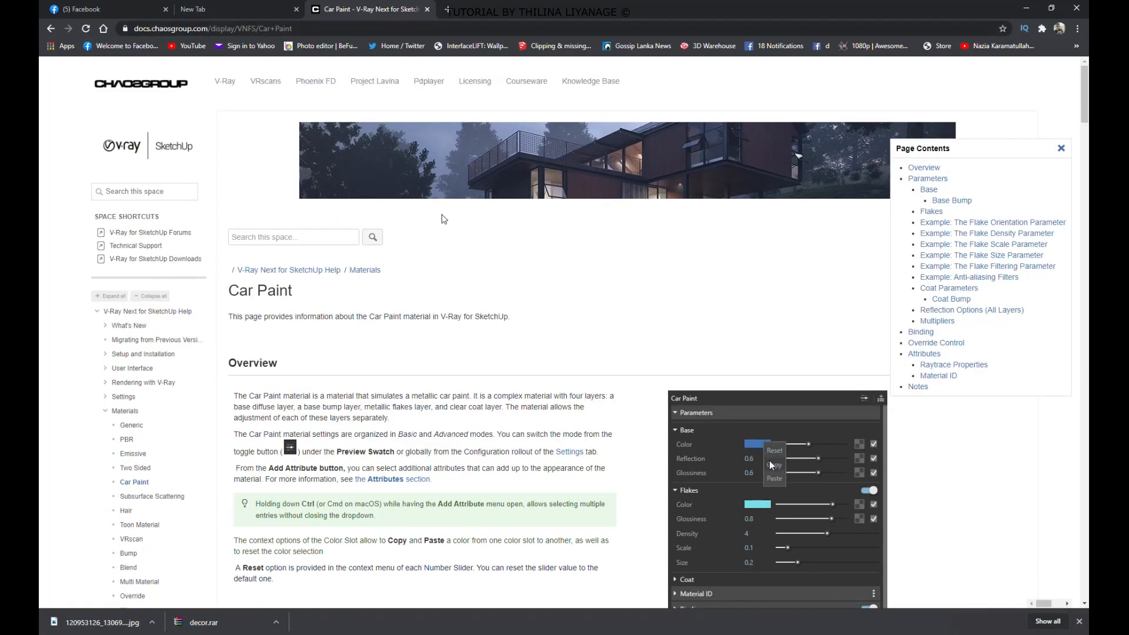
pyautogui.scroll(-3, 775, 304)
pyautogui.scroll(-2, 775, 304)
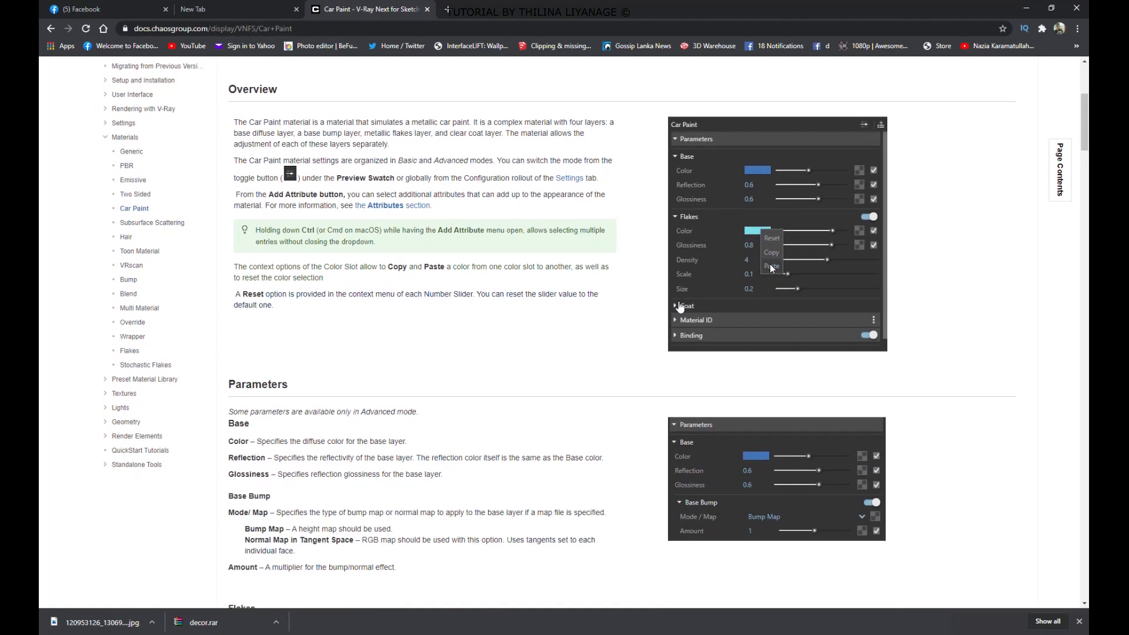
pyautogui.scroll(-4, 765, 233)
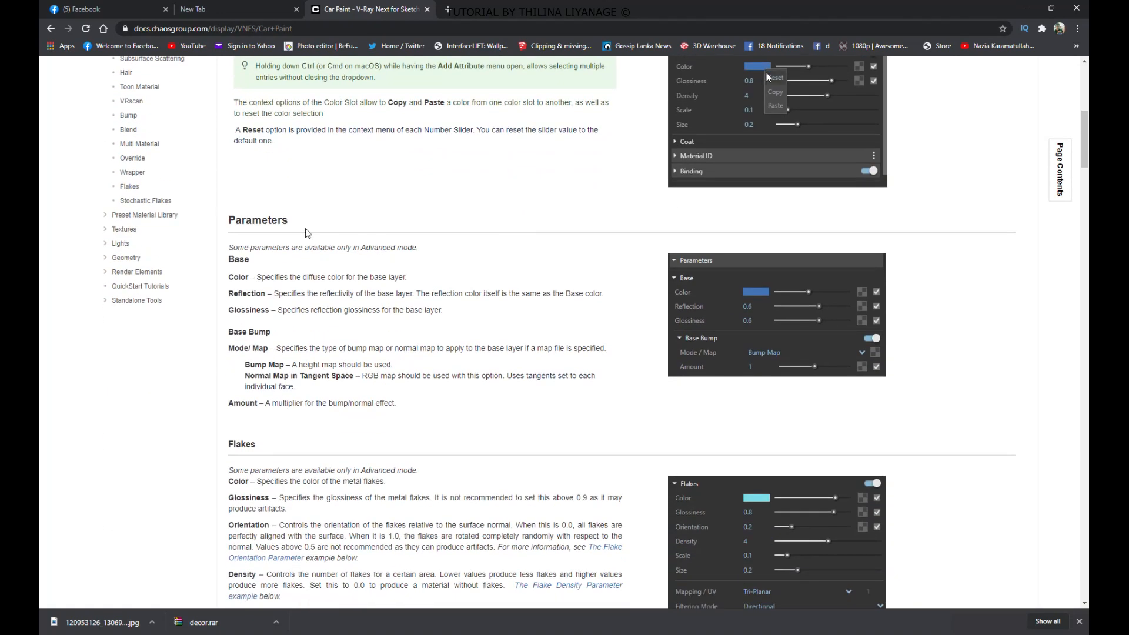
pyautogui.scroll(-5, 445, 206)
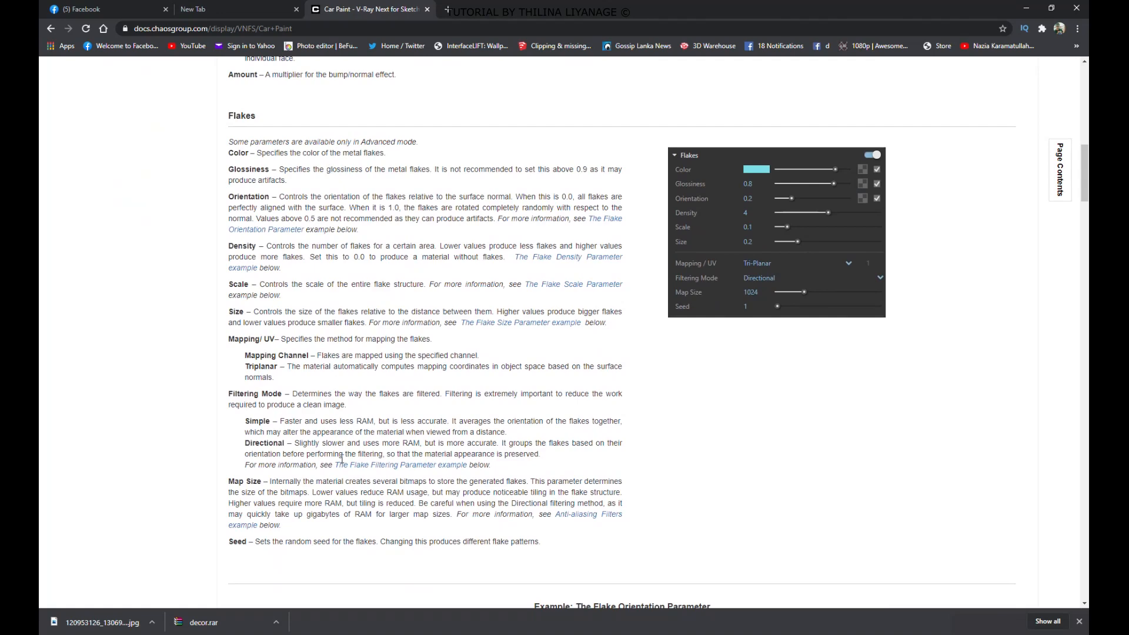
pyautogui.scroll(-6, 527, 313)
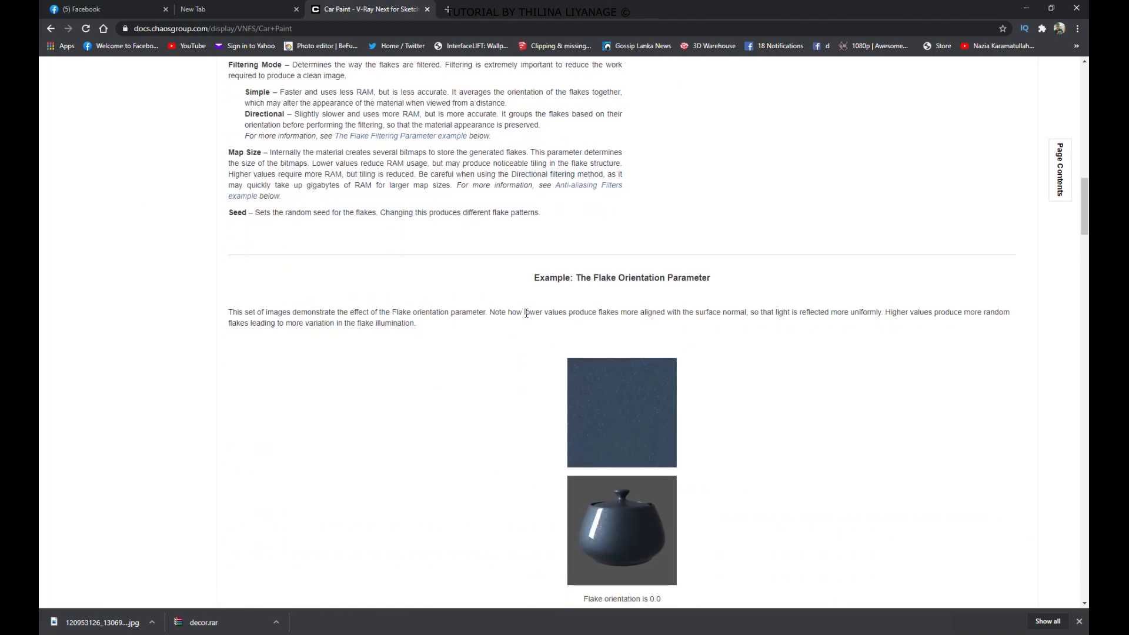
# Step: Compare the documentation's flake orientation and flake density examples at different values
pyautogui.scroll(-5, 526, 313)
pyautogui.moveTo(494, 347)
pyautogui.mouseDown()
pyautogui.moveTo(757, 347)
pyautogui.moveTo(558, 347)
pyautogui.moveTo(575, 347)
pyautogui.mouseUp()
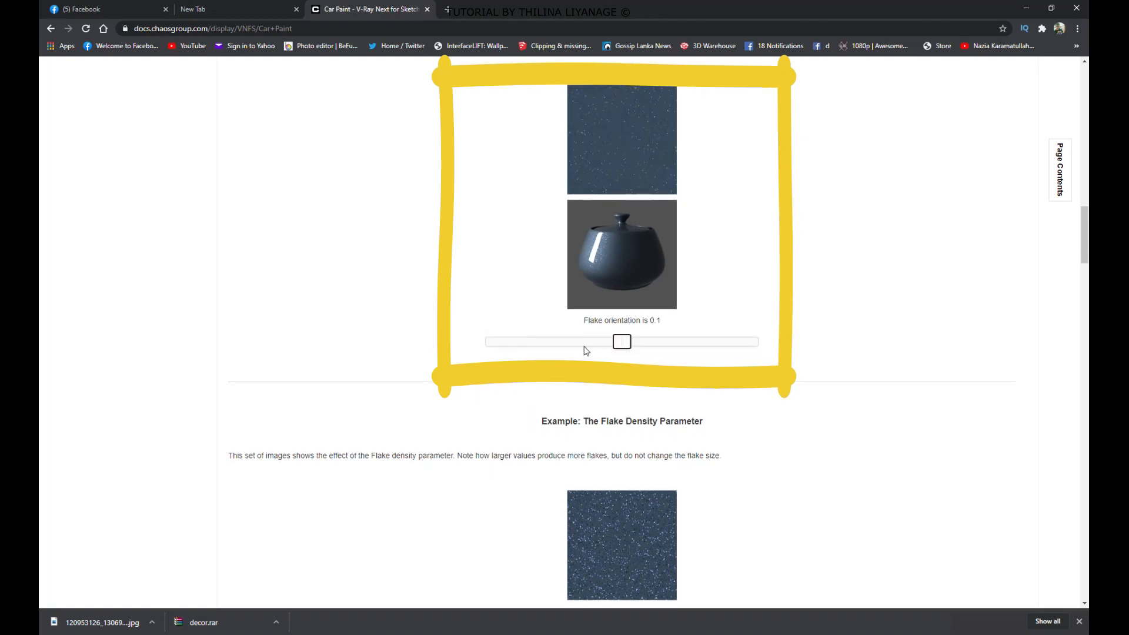
pyautogui.moveTo(717, 351); pyautogui.dragTo(758, 344)
pyautogui.scroll(-4, 632, 320)
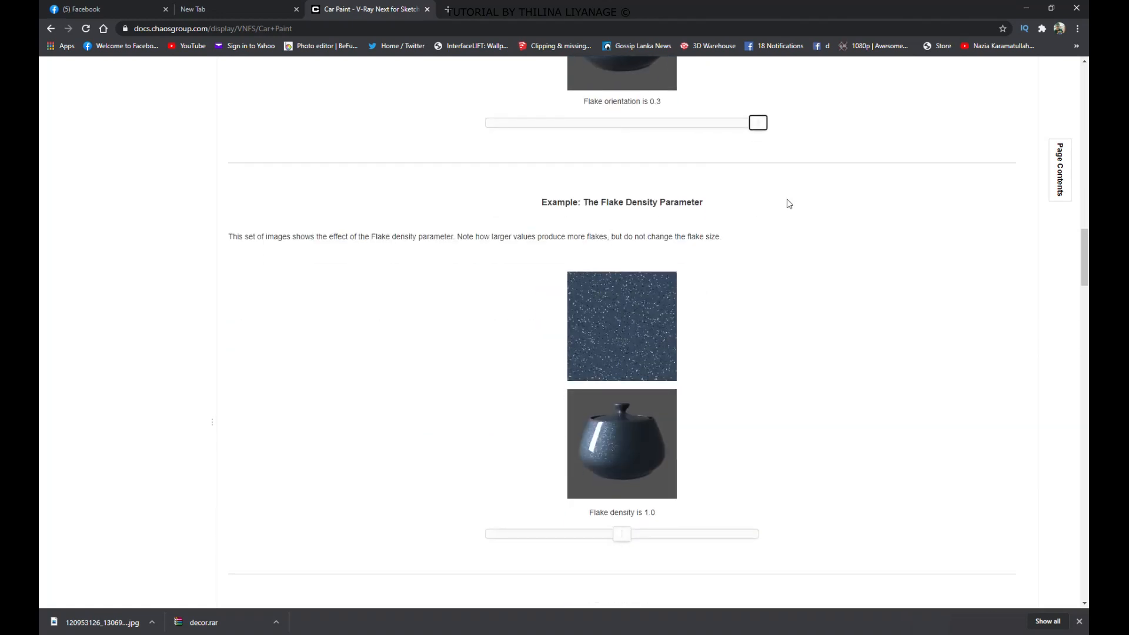
pyautogui.scroll(-1, 674, 251)
pyautogui.moveTo(624, 480); pyautogui.dragTo(735, 479)
# Step: Compare the documentation's flake scale and flake size examples at different values
pyautogui.scroll(-8, 638, 267)
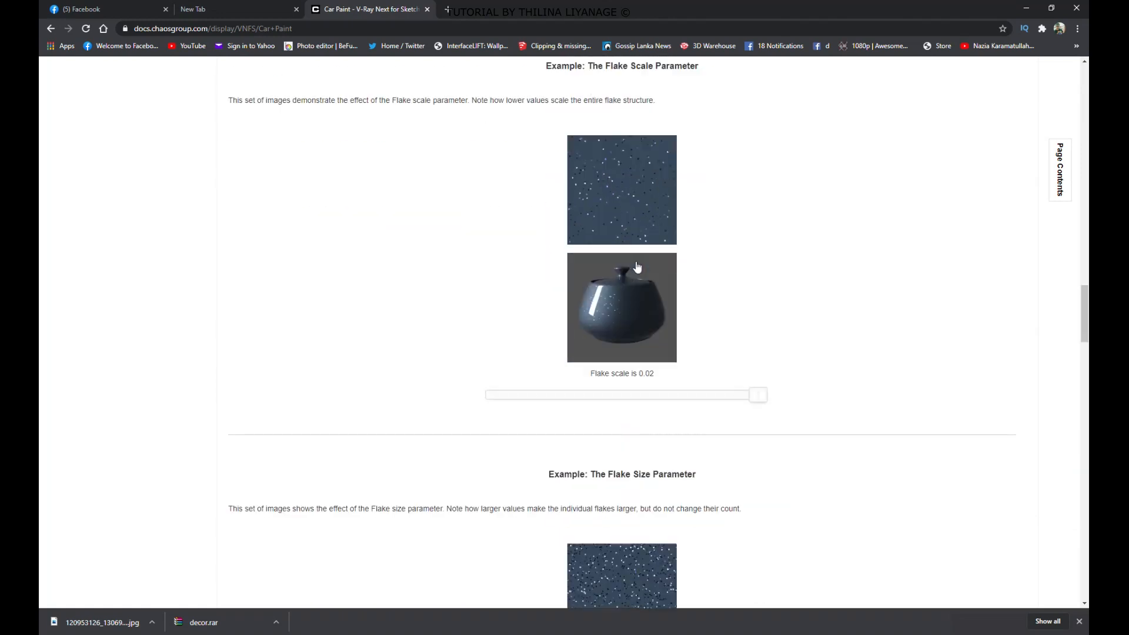
pyautogui.scroll(1, 611, 197)
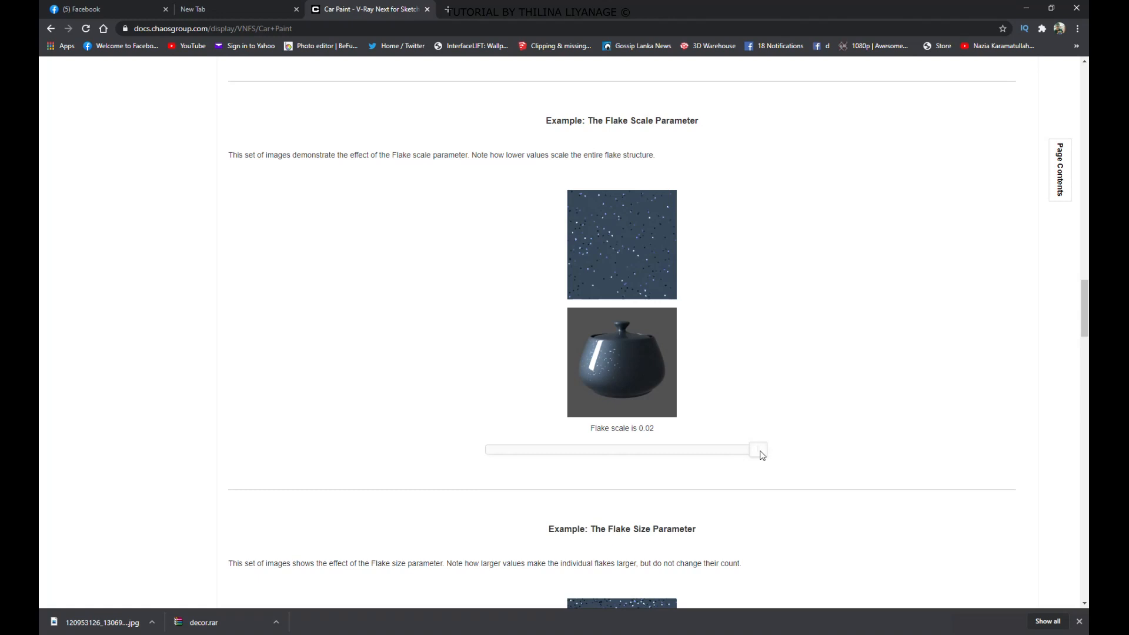
pyautogui.moveTo(763, 456); pyautogui.dragTo(644, 455)
pyautogui.moveTo(543, 454); pyautogui.dragTo(755, 456)
pyautogui.scroll(-2, 714, 332)
pyautogui.scroll(-5, 714, 332)
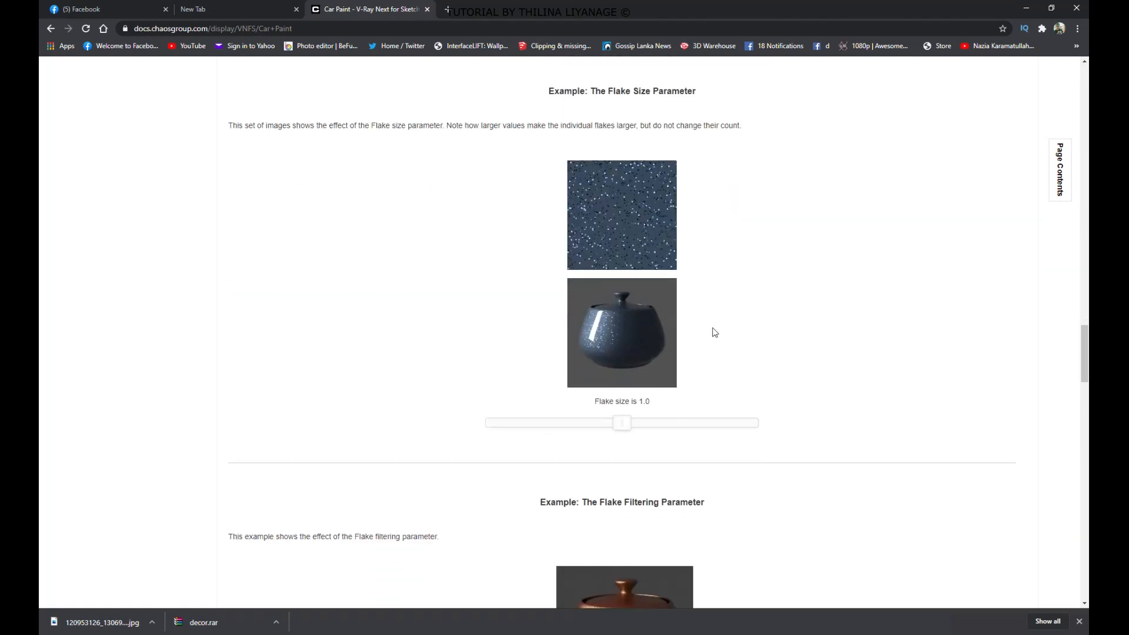
pyautogui.moveTo(621, 422); pyautogui.dragTo(659, 425)
pyautogui.moveTo(758, 420); pyautogui.dragTo(509, 426)
# Step: Examine the flake filtering example and view the anti-aliasing example at a flake map size of 2048
pyautogui.scroll(-4, 692, 358)
pyautogui.scroll(-2, 692, 359)
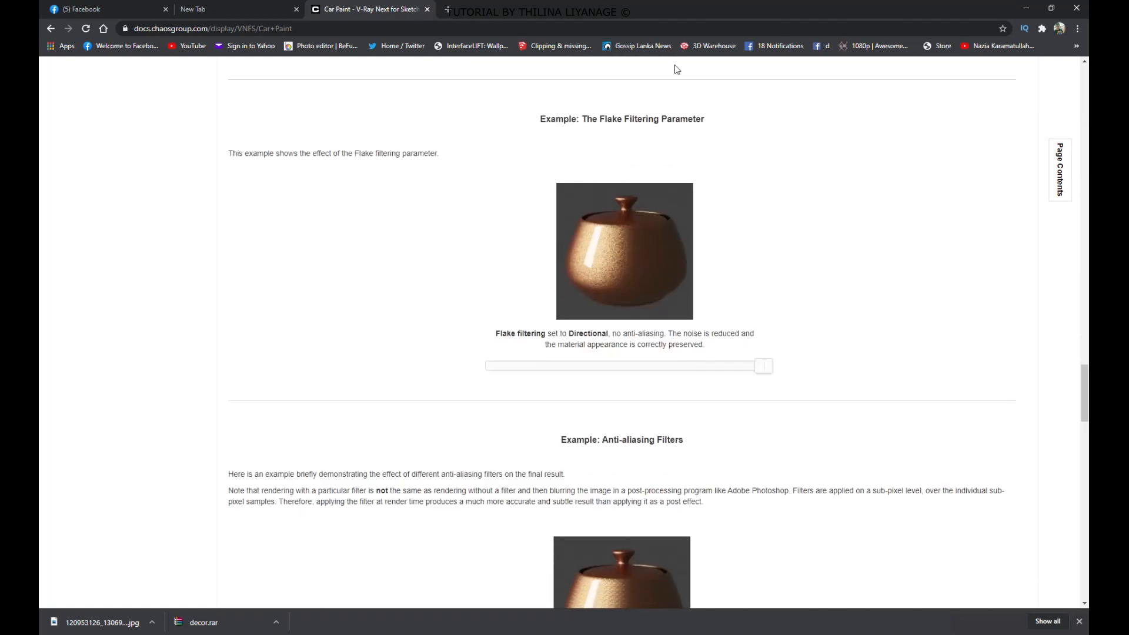
pyautogui.moveTo(766, 369)
pyautogui.mouseDown()
pyautogui.moveTo(404, 370)
pyautogui.moveTo(779, 378)
pyautogui.mouseUp()
pyautogui.scroll(-5, 676, 311)
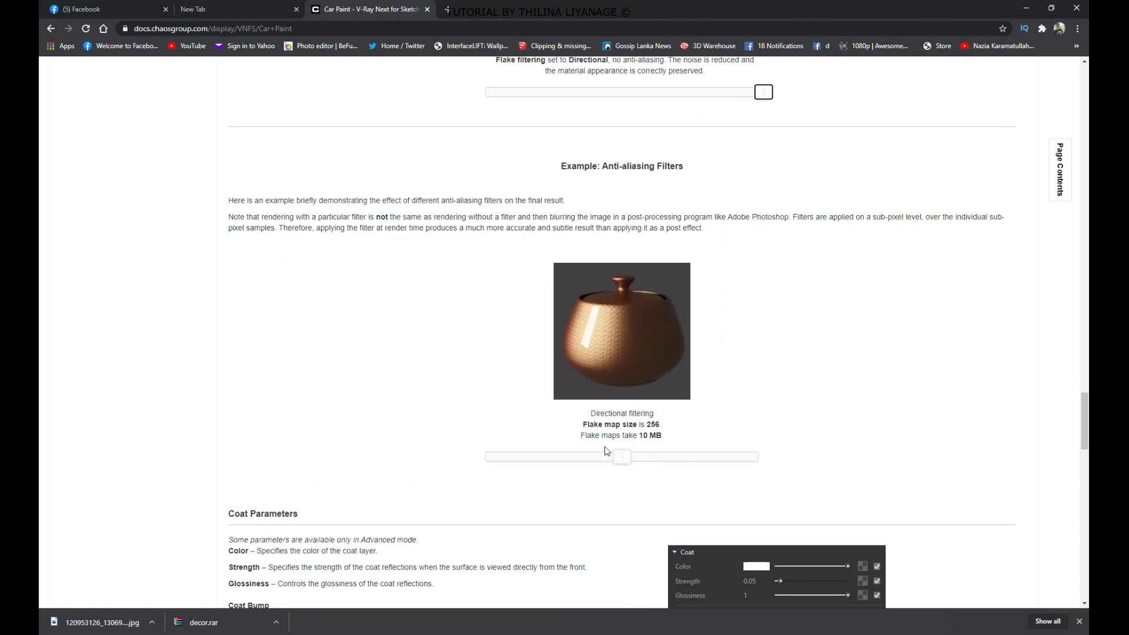
pyautogui.moveTo(622, 457); pyautogui.dragTo(759, 458)
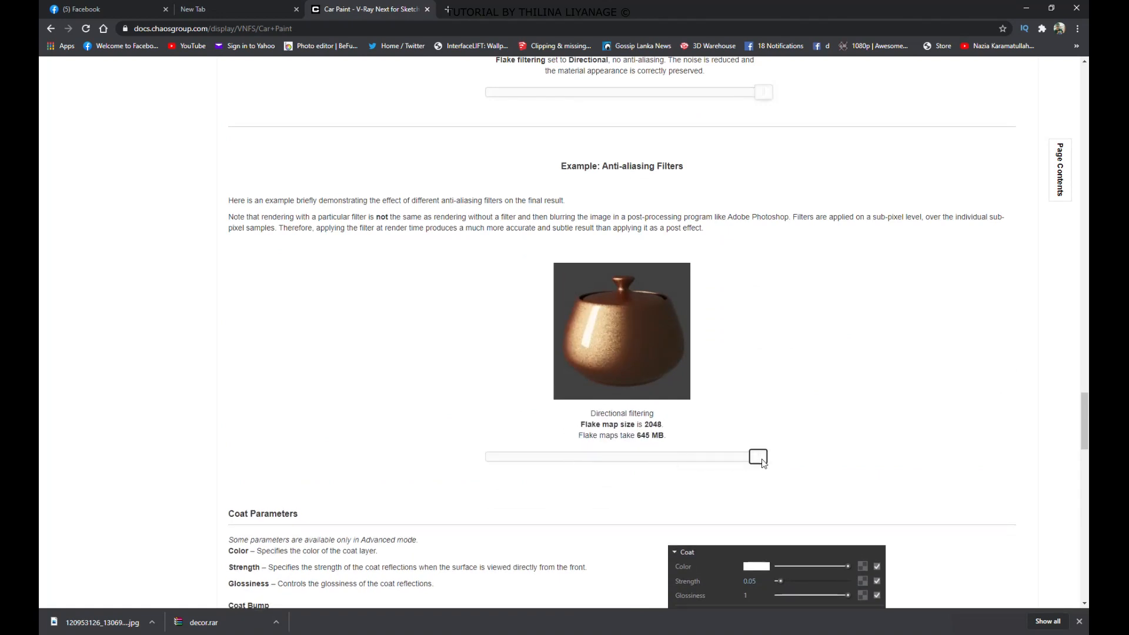
# Step: Read the documentation on coat parameters, reflection options, multipliers and binding
pyautogui.scroll(-5, 710, 382)
pyautogui.scroll(-3, 695, 362)
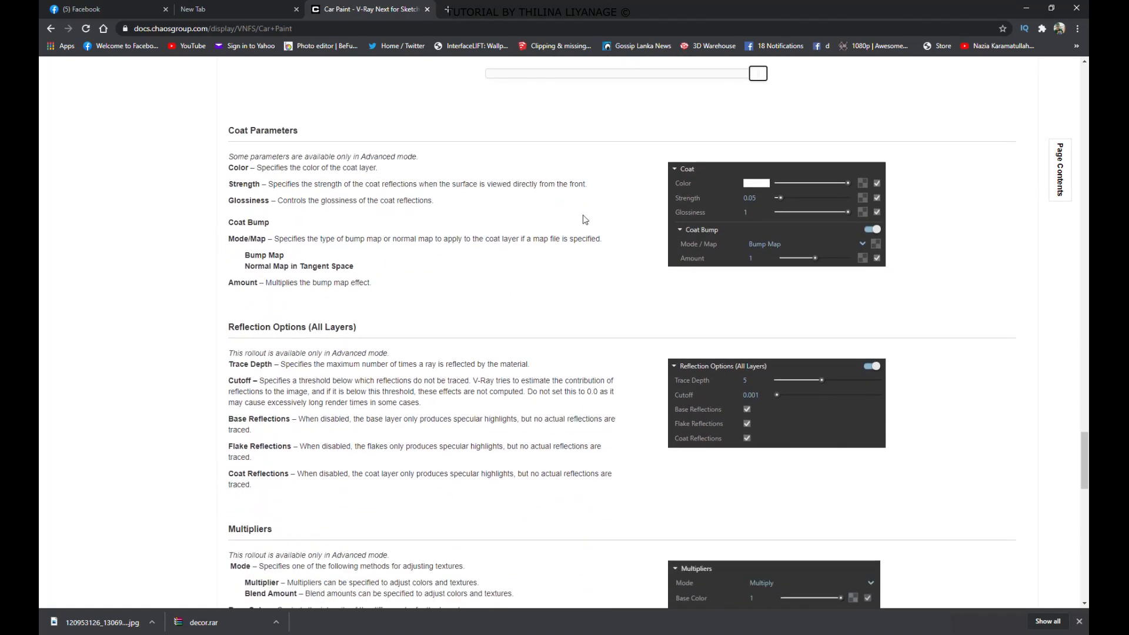
pyautogui.scroll(-2, 566, 350)
pyautogui.scroll(-2, 566, 349)
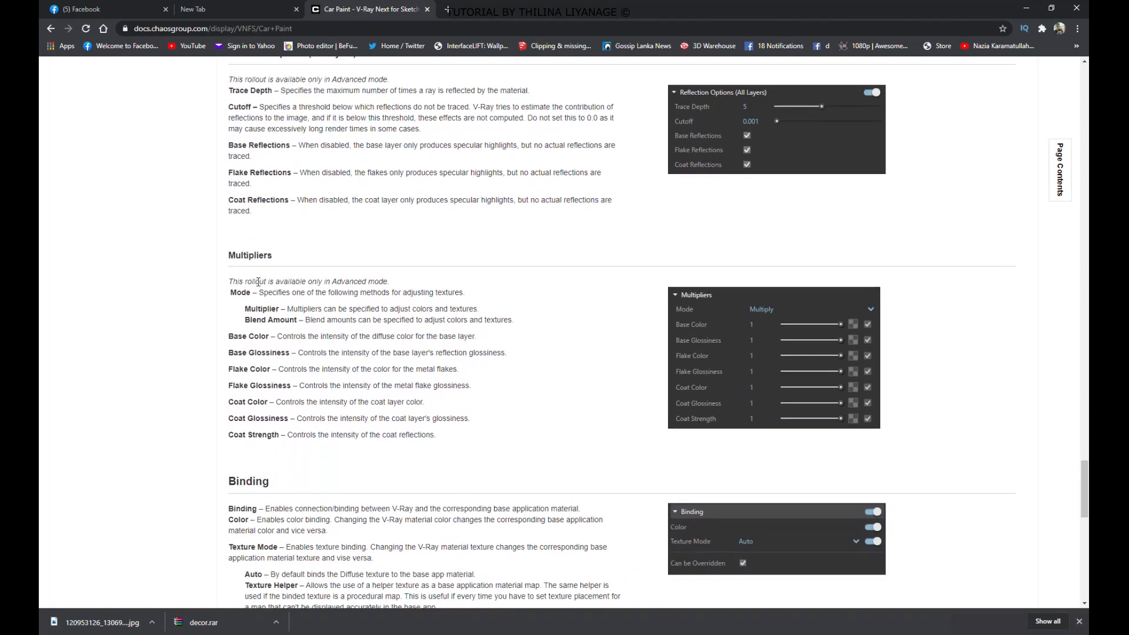
pyautogui.scroll(-3, 355, 345)
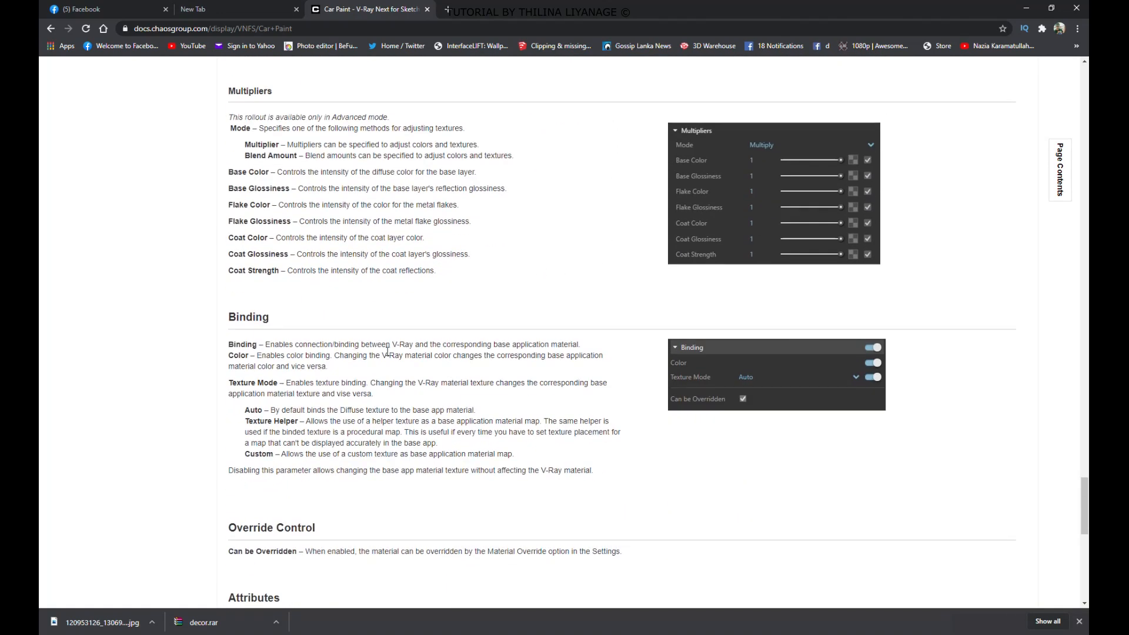
# Step: Switch back to SketchUp's V-Ray Asset Editor and set the flakes' size to 0.22
pyautogui.moveTo(484, 630)
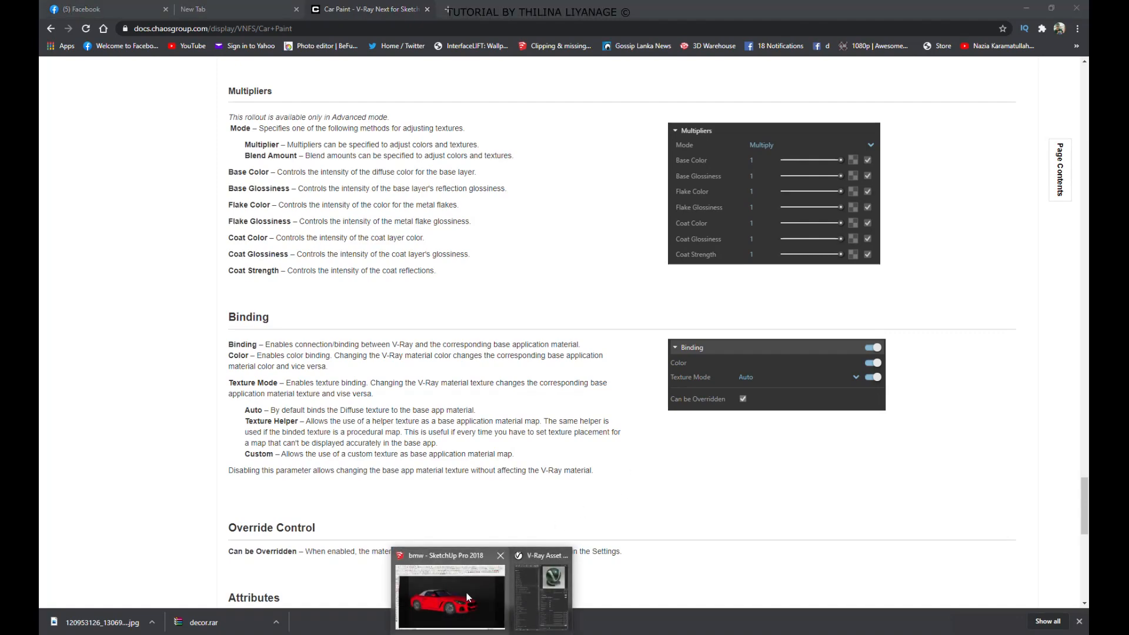
pyautogui.click(500, 562)
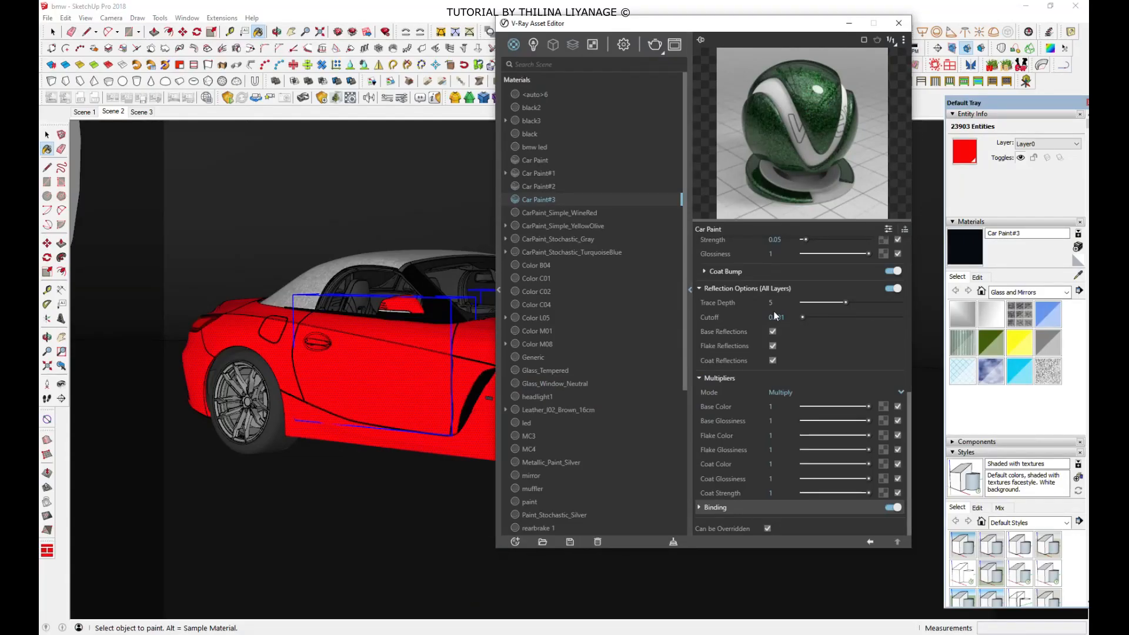
pyautogui.scroll(2, 783, 321)
pyautogui.scroll(4, 783, 321)
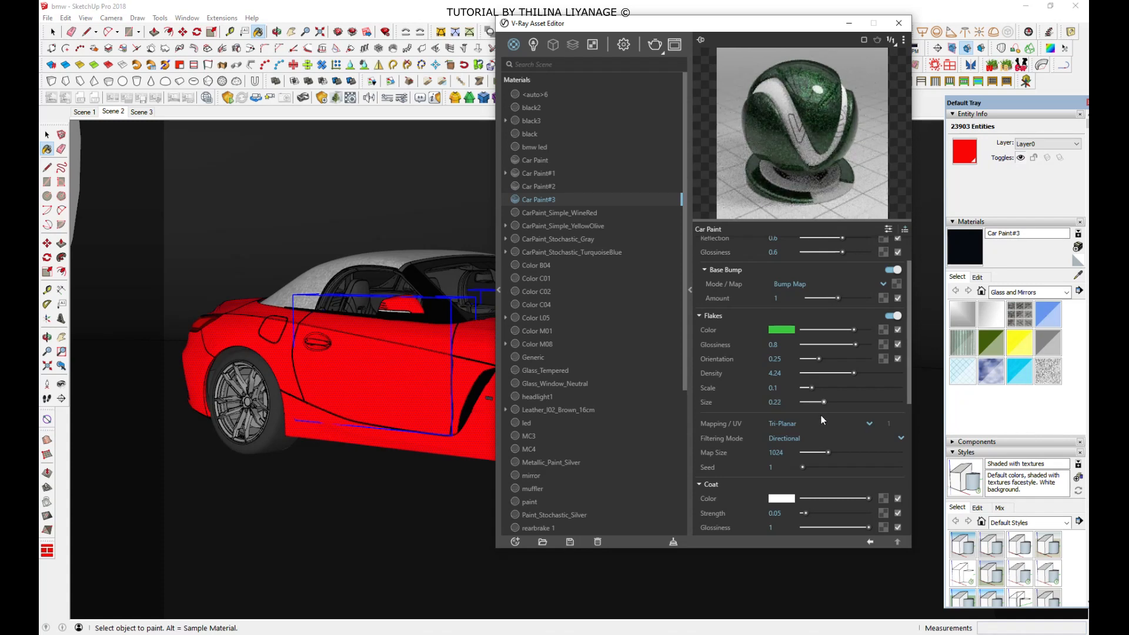
# Step: Apply the Car Paint#3 material to the selected car body
pyautogui.rightClick(542, 200)
pyautogui.click(557, 215)
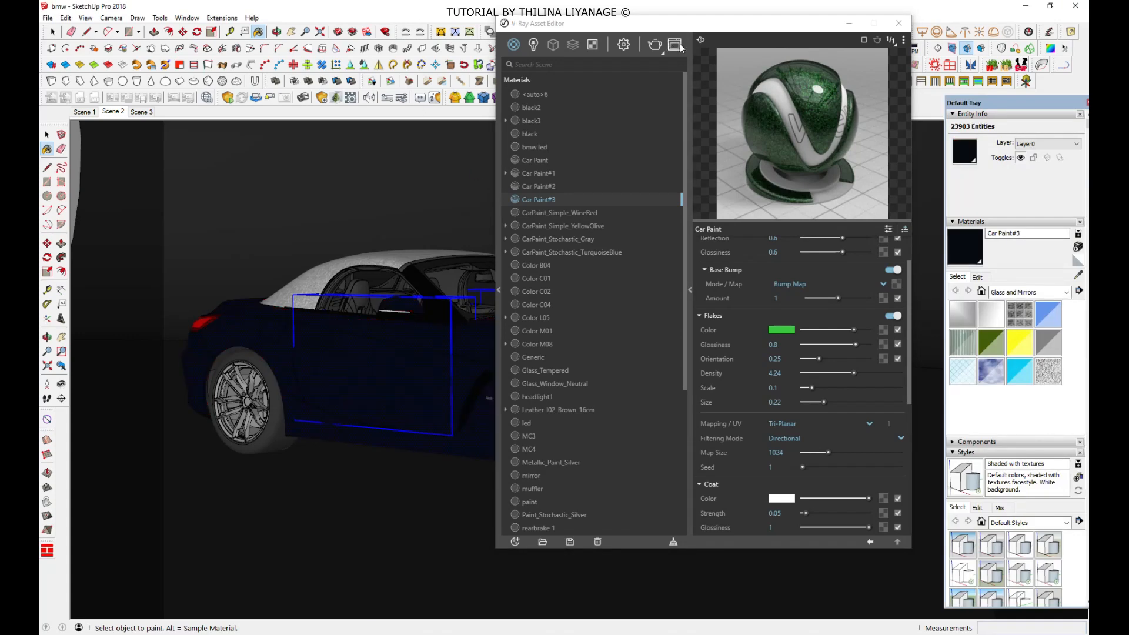
# Step: Start an interactive V-Ray render and move the asset editor clear of the frame buffer
pyautogui.click(697, 28)
pyautogui.moveTo(719, 25)
pyautogui.mouseDown()
pyautogui.moveTo(735, 30)
pyautogui.moveTo(764, 79)
pyautogui.mouseUp()
pyautogui.click(716, 31)
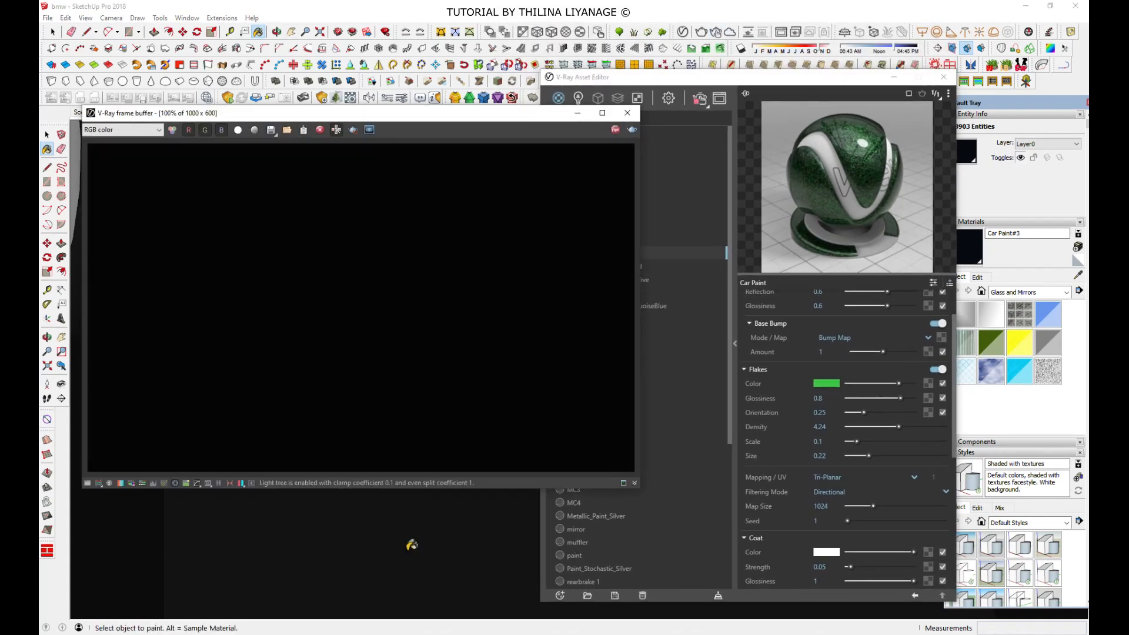
pyautogui.moveTo(725, 81); pyautogui.dragTo(846, 73)
pyautogui.click(52, 33)
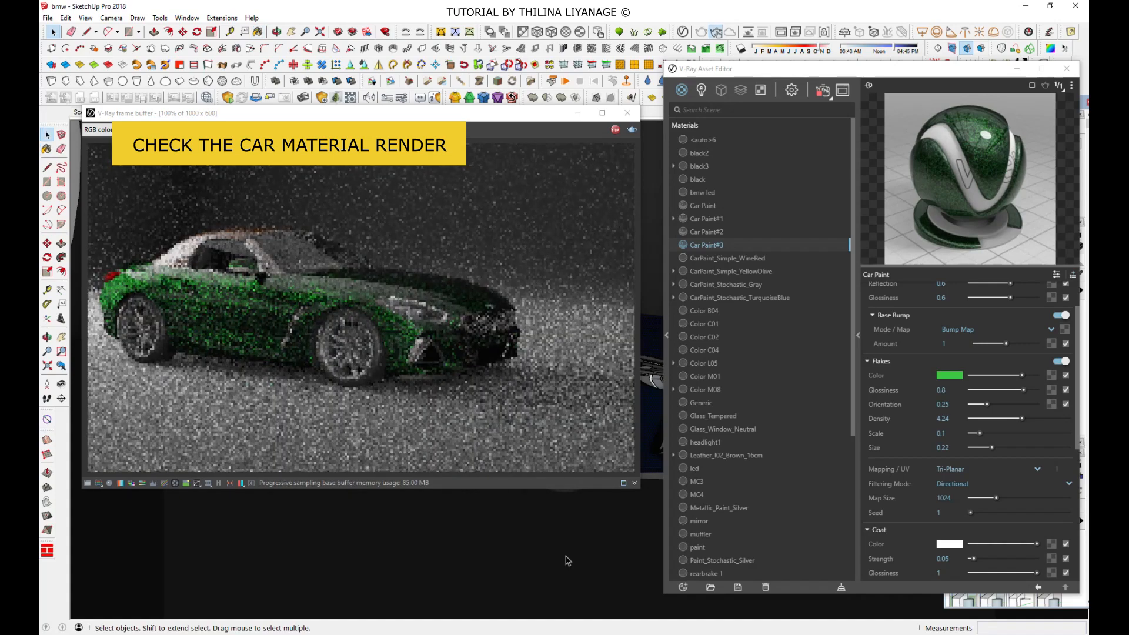
# Step: Reframe the camera view closer to the car so that it fills the interactive render
pyautogui.press('o')
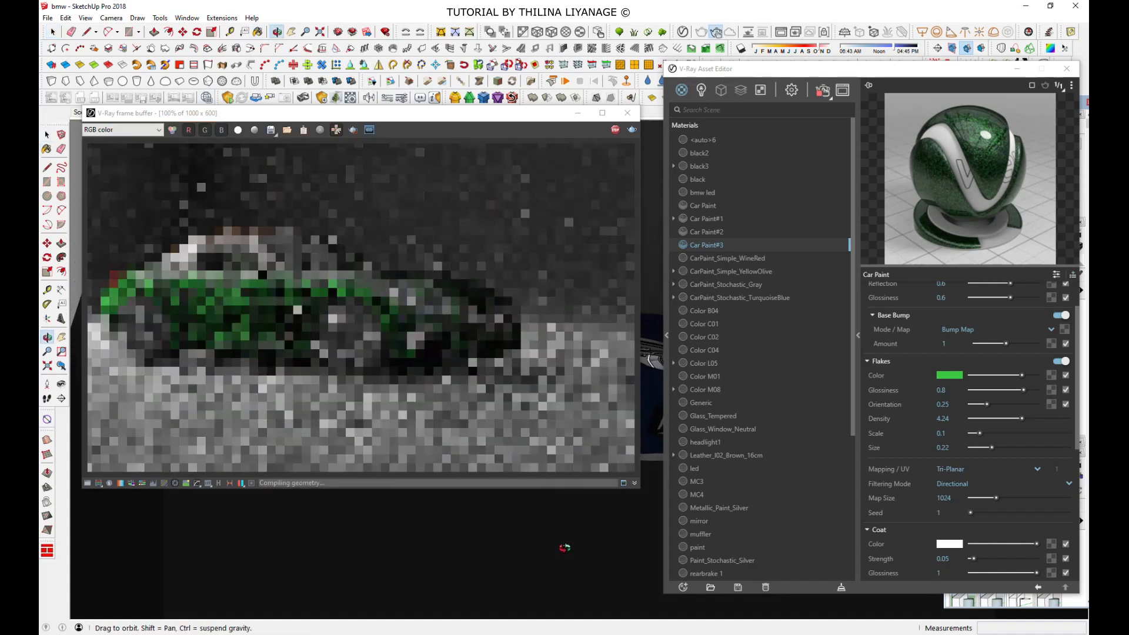
pyautogui.click(291, 31)
pyautogui.moveTo(438, 539)
pyautogui.mouseDown()
pyautogui.moveTo(456, 584)
pyautogui.moveTo(503, 532)
pyautogui.moveTo(425, 568)
pyautogui.moveTo(479, 617)
pyautogui.mouseUp()
pyautogui.moveTo(479, 618); pyautogui.dragTo(463, 547, button='middle')
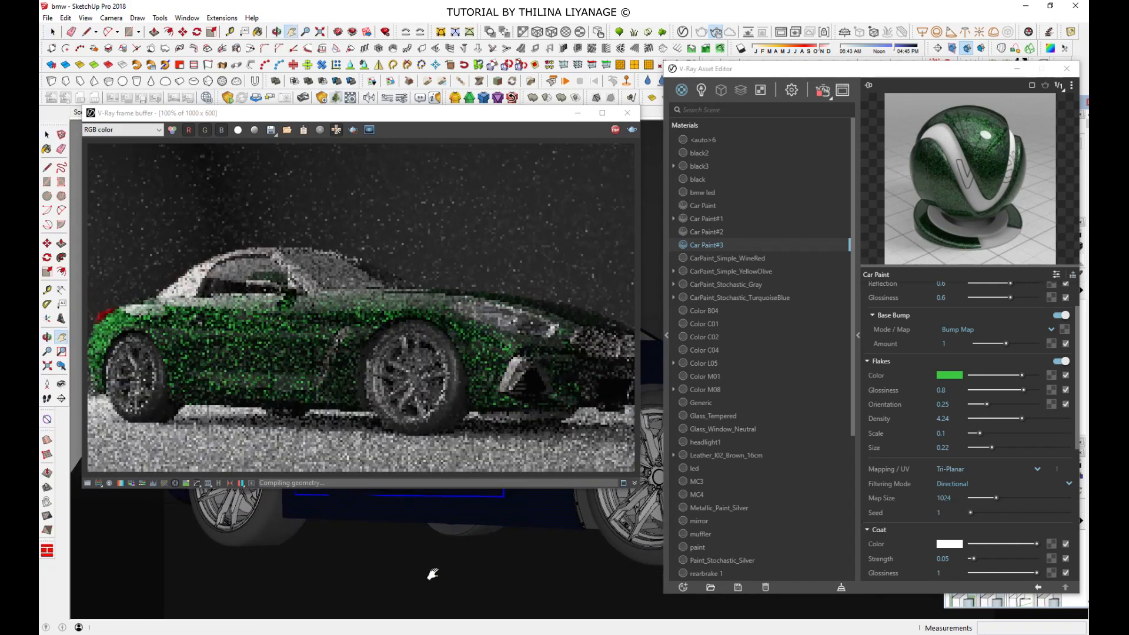
# Step: Set the flake color to a muted gray-green with RGB 0.414, 0.515, 0.418
pyautogui.click(956, 376)
pyautogui.moveTo(496, 230); pyautogui.dragTo(764, 213)
pyautogui.moveTo(698, 241)
pyautogui.mouseDown()
pyautogui.moveTo(682, 235)
pyautogui.moveTo(674, 318)
pyautogui.moveTo(683, 309)
pyautogui.mouseUp()
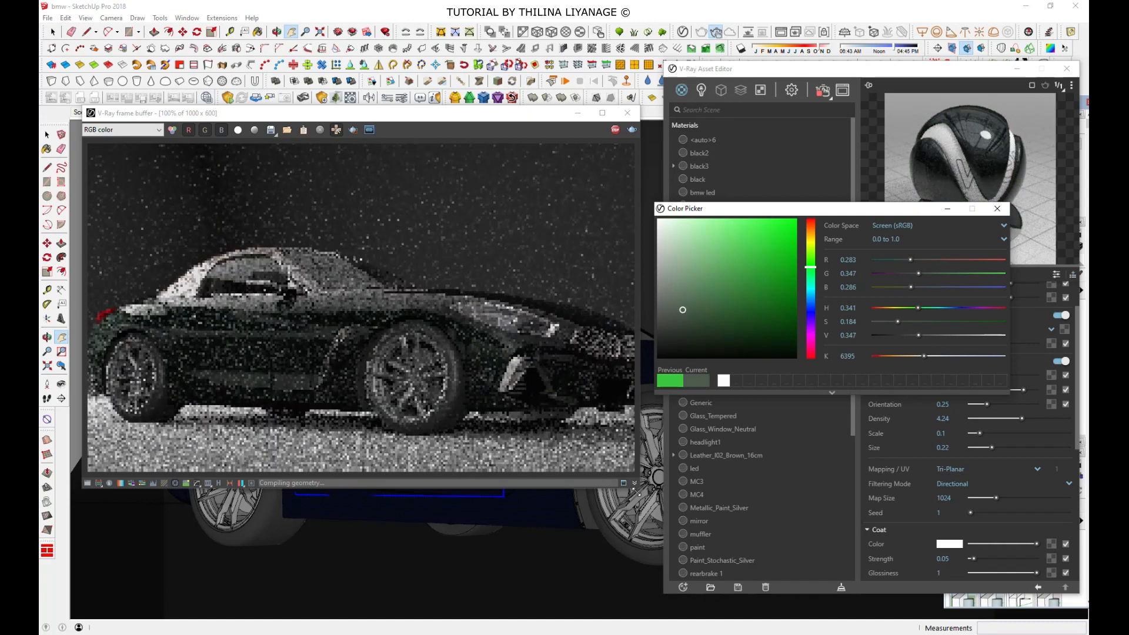
pyautogui.moveTo(683, 308); pyautogui.dragTo(684, 287)
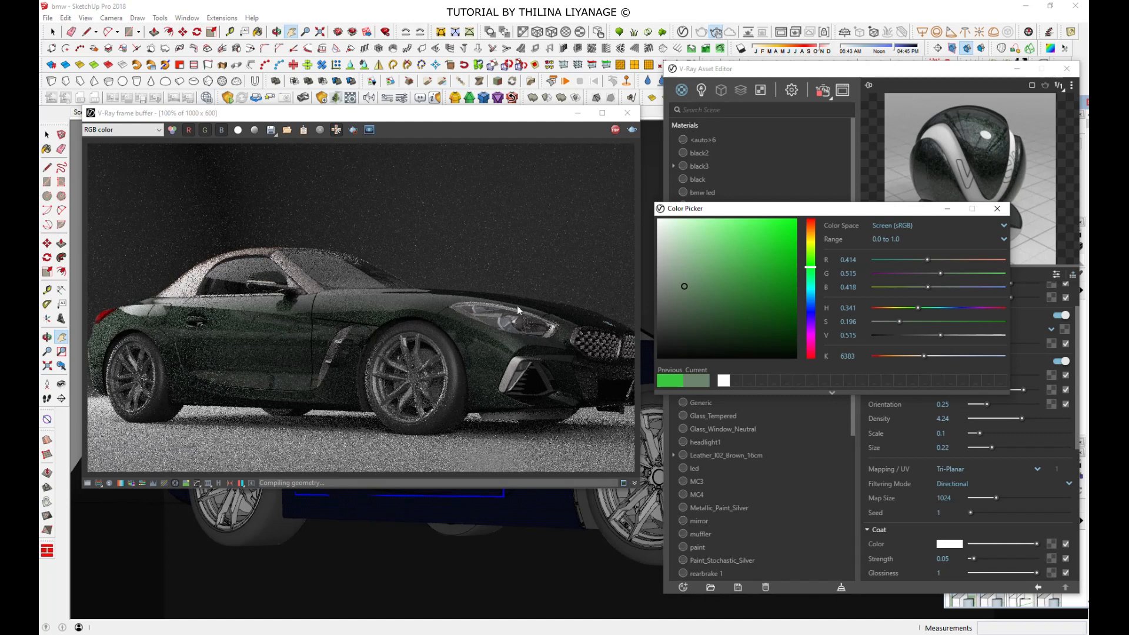
pyautogui.click(998, 208)
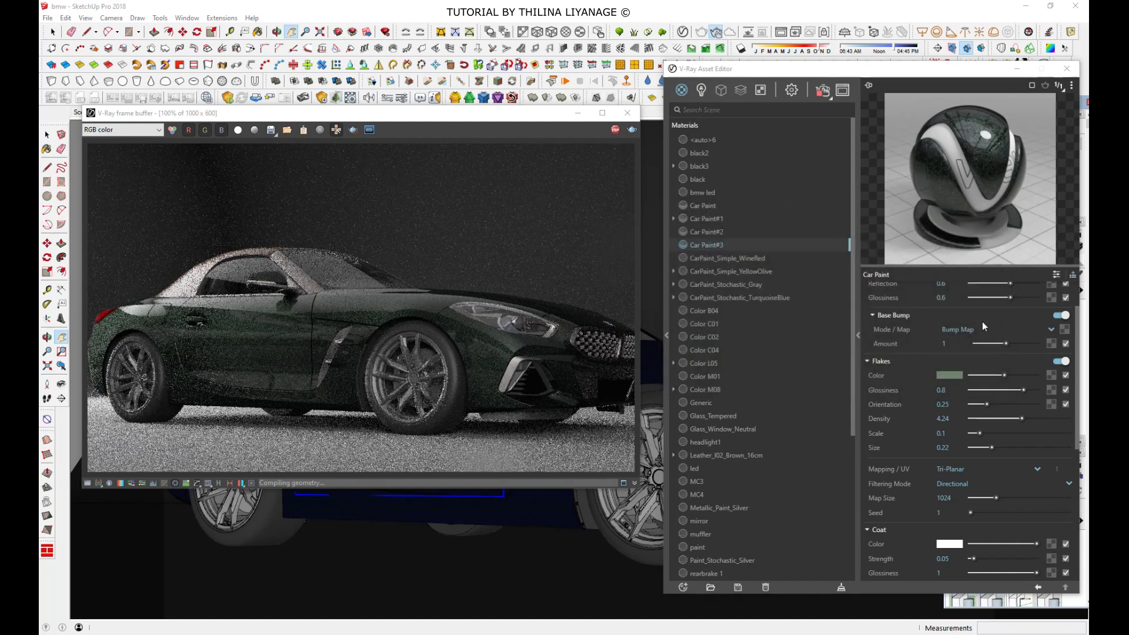
# Step: Set the Car Paint#3 base color to bright orange with RGB 0.98, 0.619, 0.045
pyautogui.scroll(2, 986, 330)
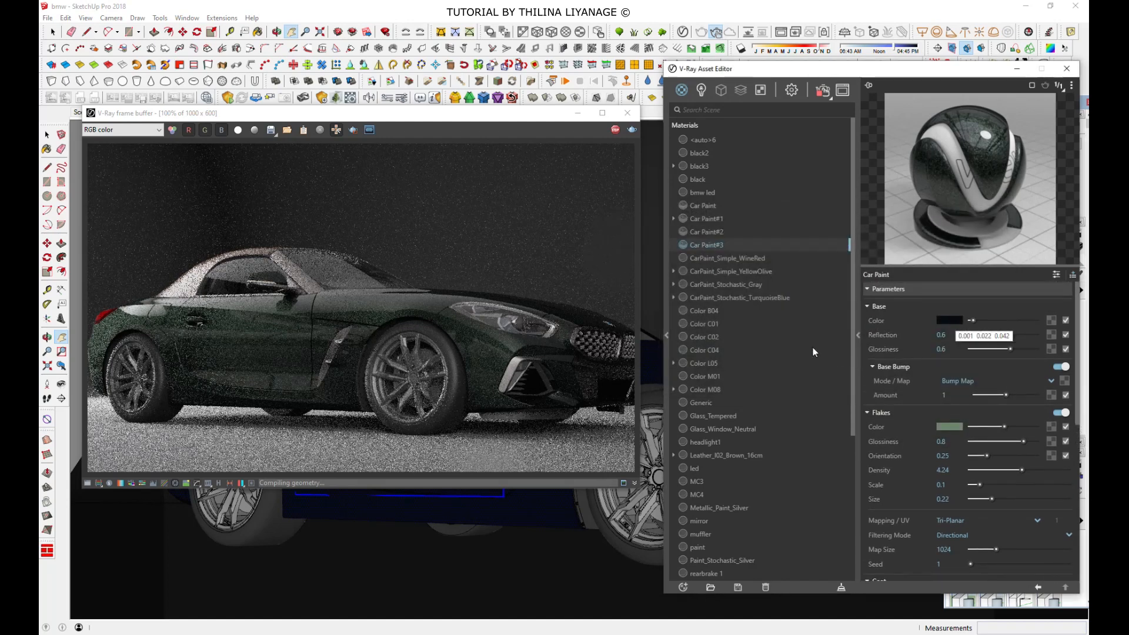
pyautogui.click(944, 321)
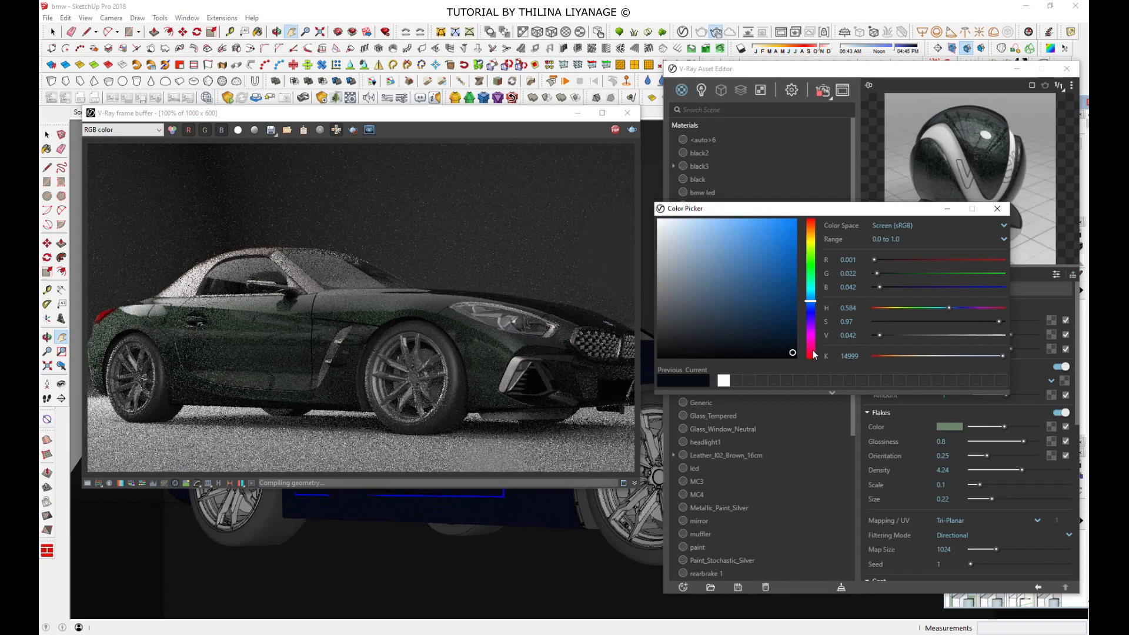
pyautogui.click(812, 237)
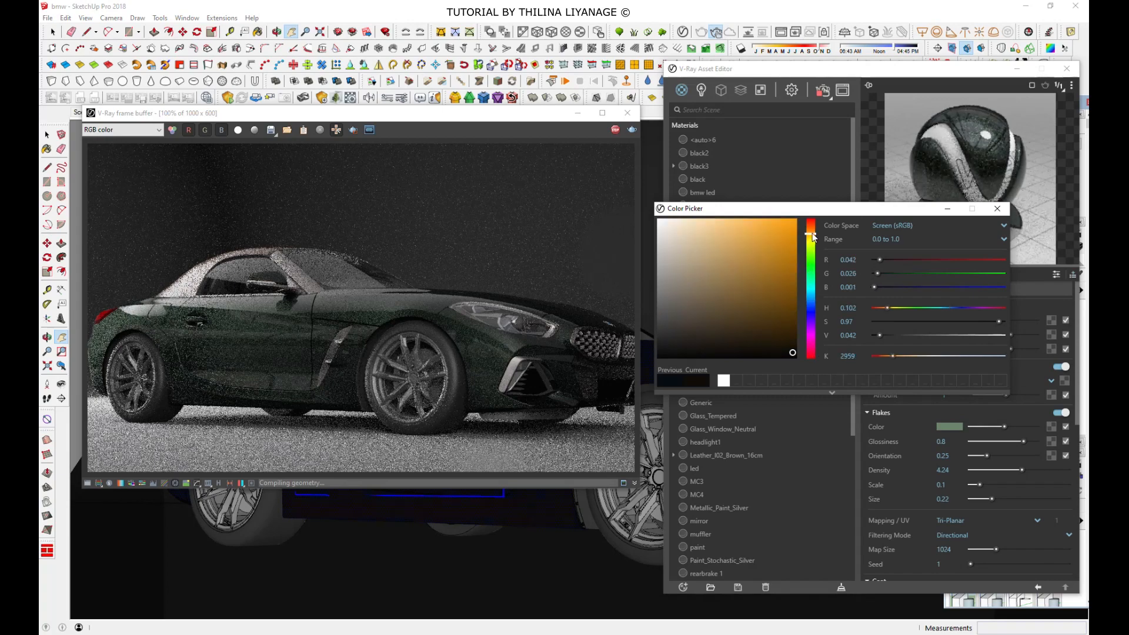
pyautogui.click(791, 222)
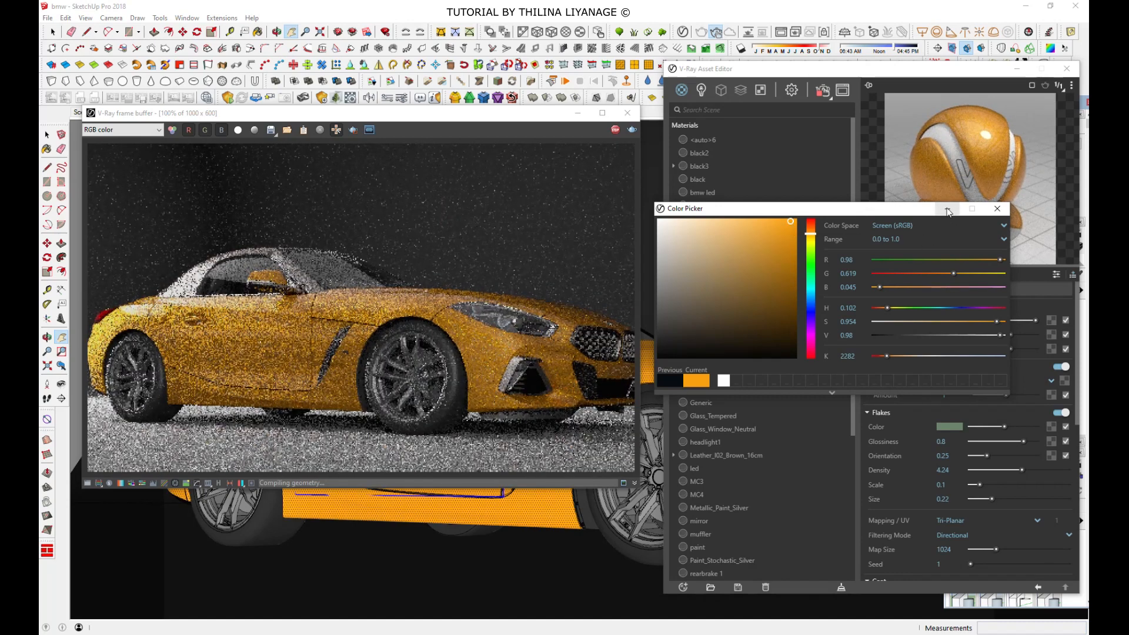
pyautogui.click(944, 429)
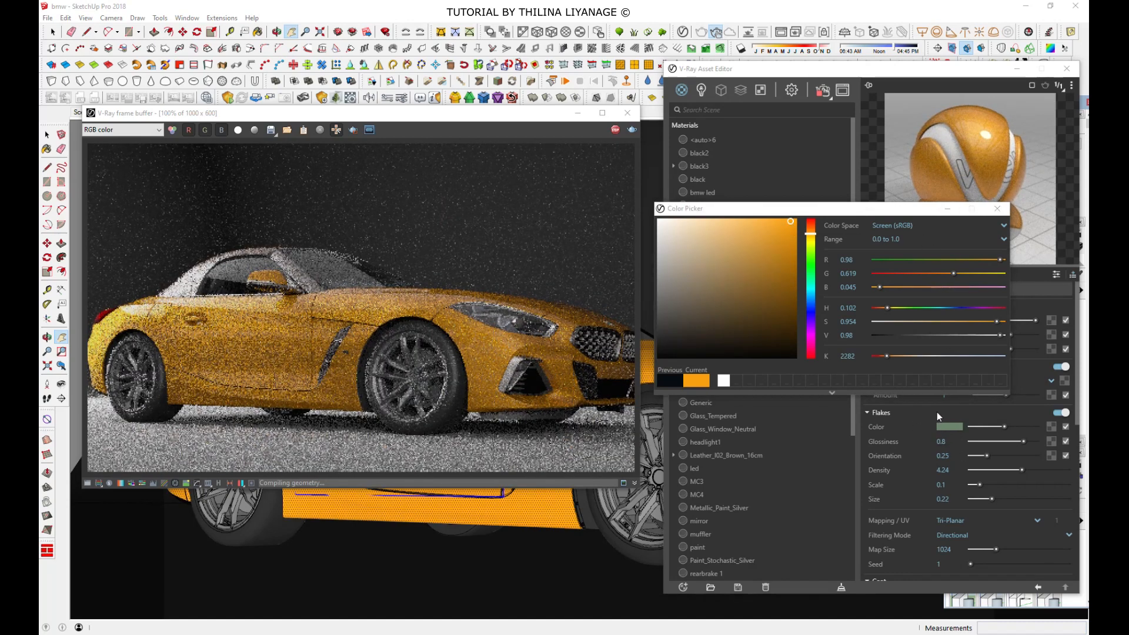
pyautogui.click(997, 210)
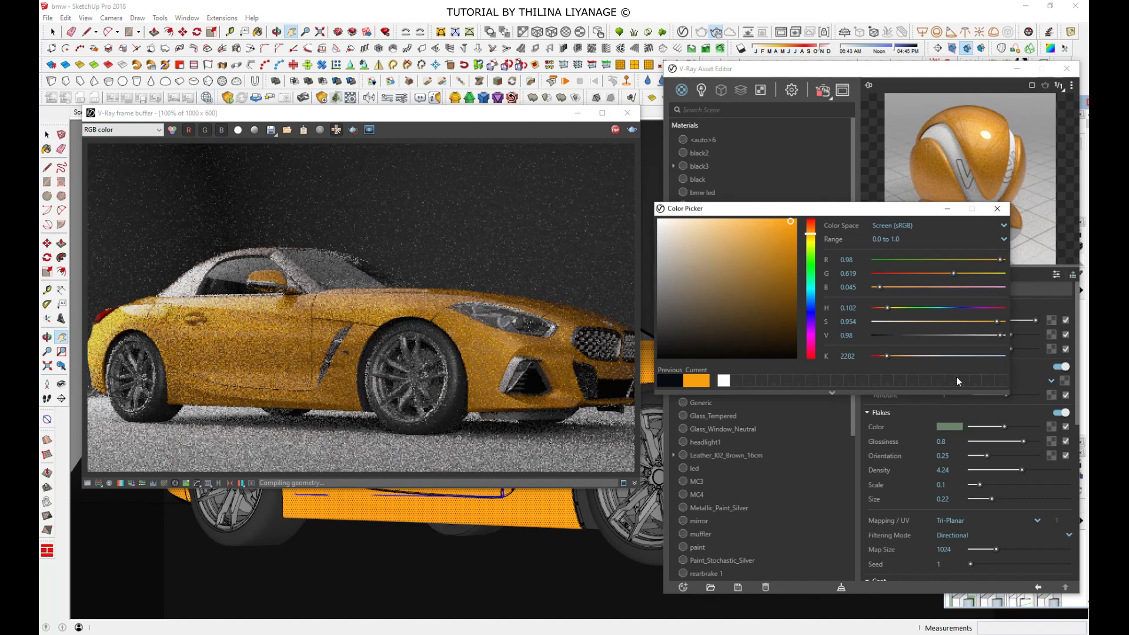
# Step: Give the flakes a near-white color with RGB 0.995, 0.995, 0.995, a size of 0.24 and a scale of 0.11
pyautogui.click(944, 428)
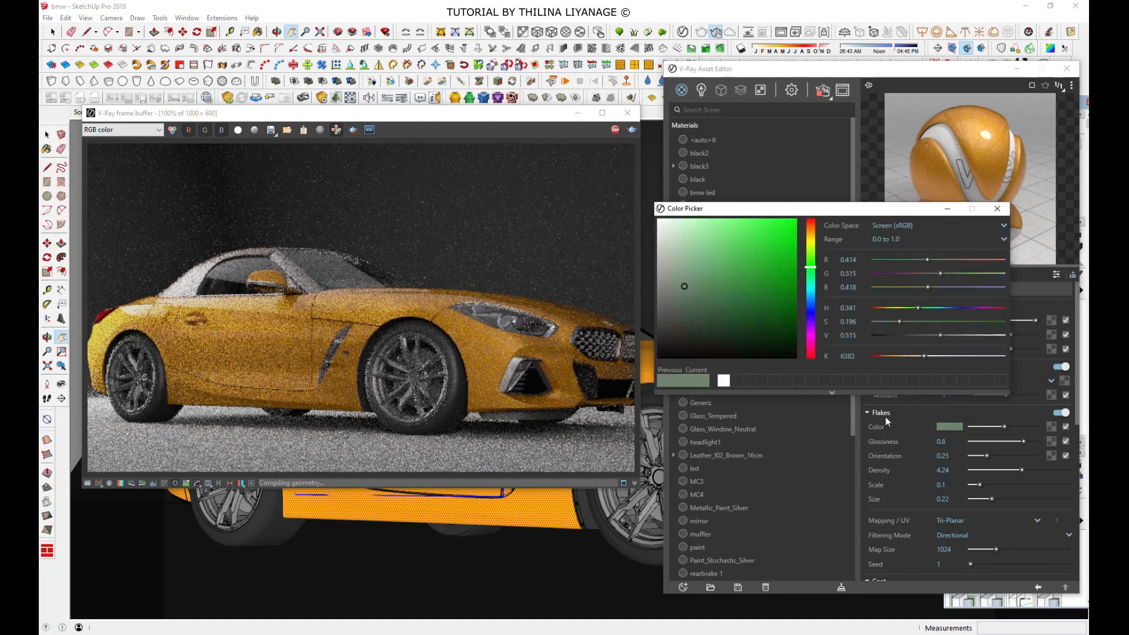
pyautogui.click(657, 219)
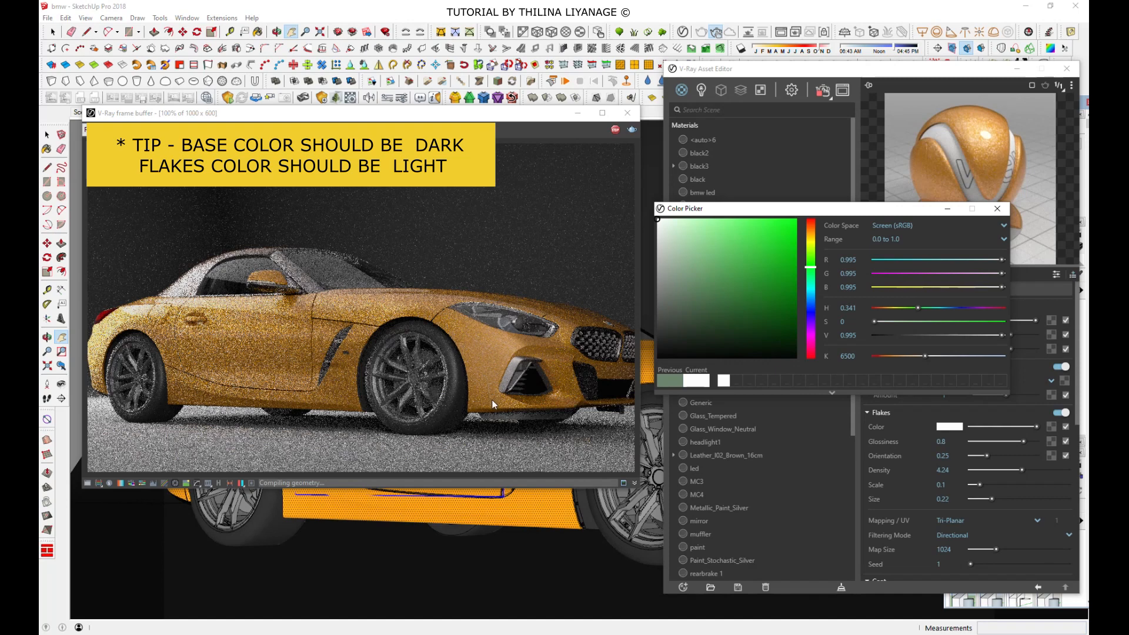
pyautogui.click(994, 501)
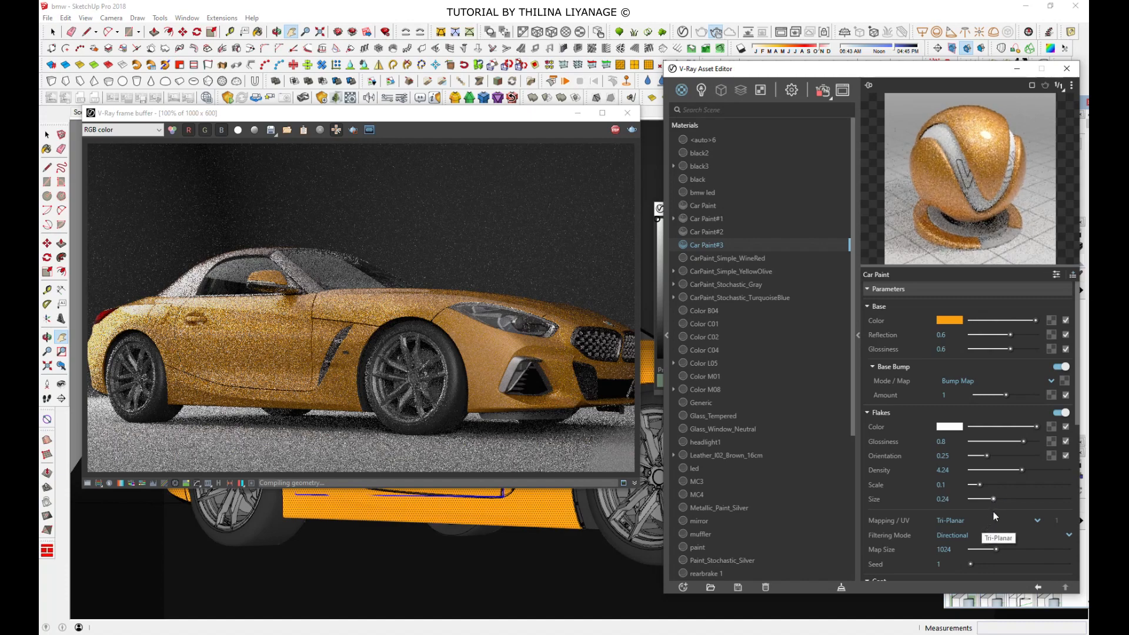
pyautogui.click(982, 483)
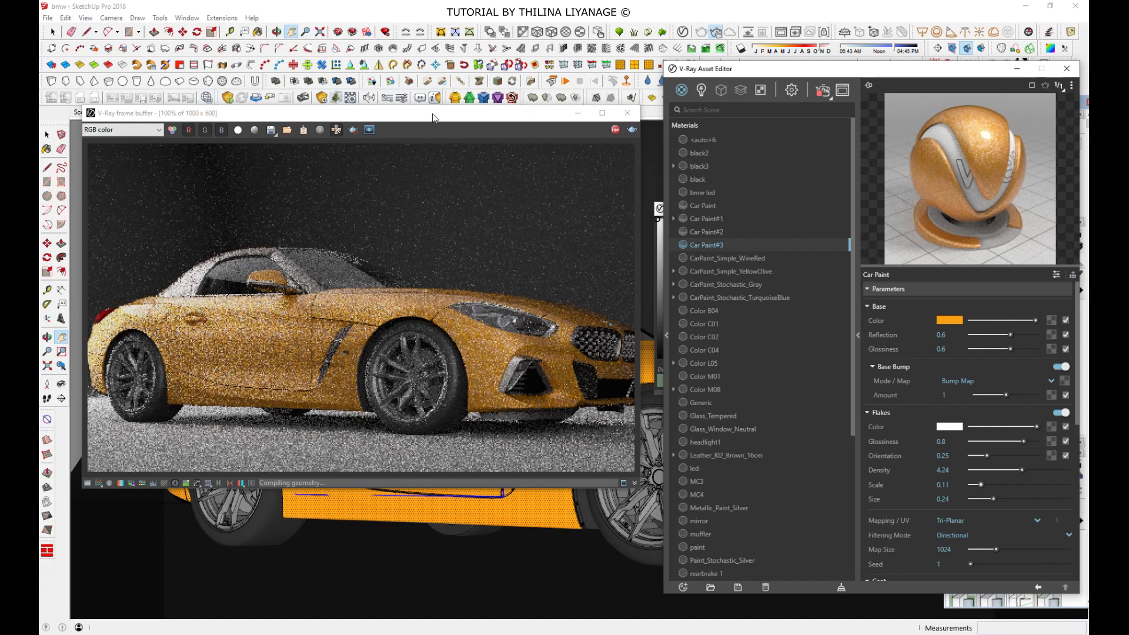
# Step: Reframe the camera closely on the car's front end for the interactive render
pyautogui.click(294, 34)
pyautogui.moveTo(611, 532)
pyautogui.mouseDown()
pyautogui.moveTo(411, 535)
pyautogui.moveTo(335, 590)
pyautogui.mouseUp()
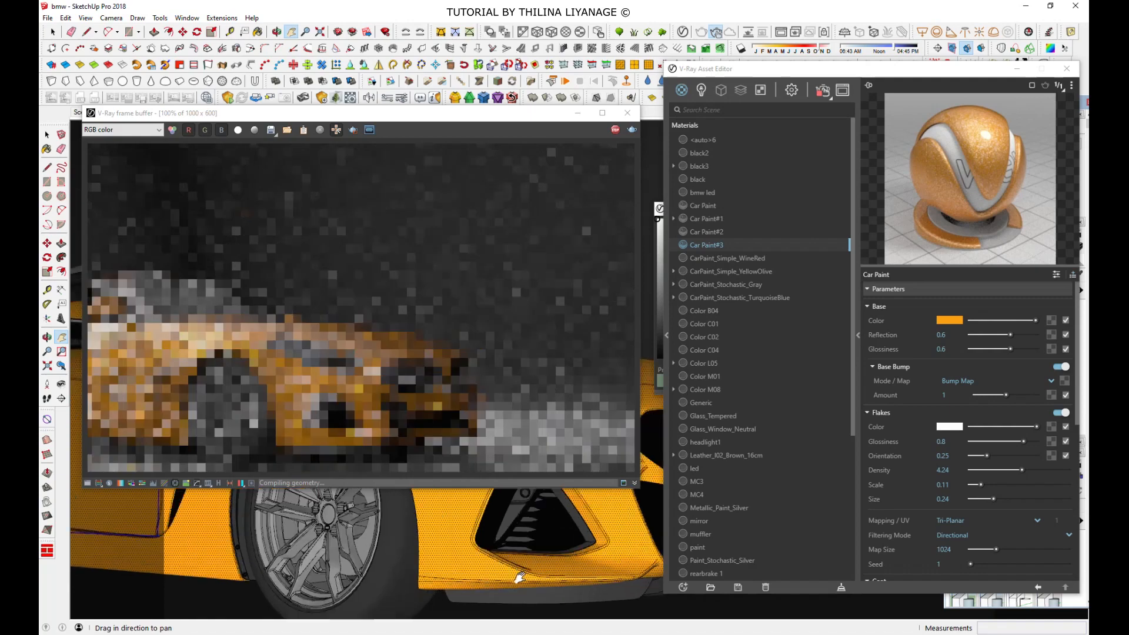
pyautogui.scroll(4, 518, 585)
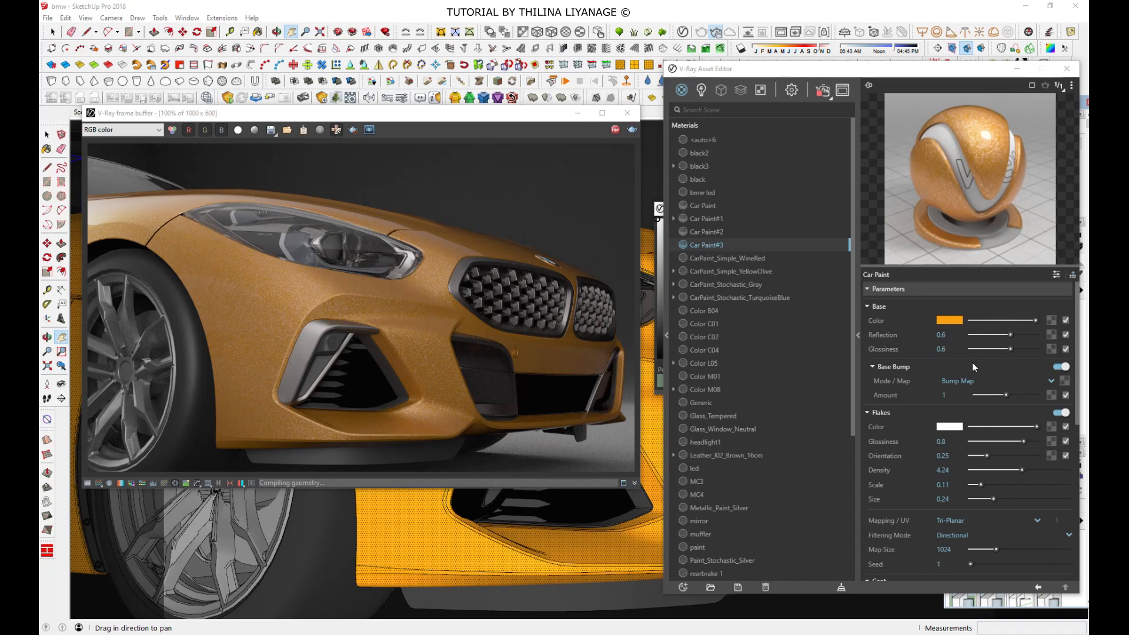
# Step: Set the base color to black and reframe the camera to show the front wheel and the whole front bumper
pyautogui.click(949, 321)
pyautogui.moveTo(685, 333); pyautogui.dragTo(662, 361)
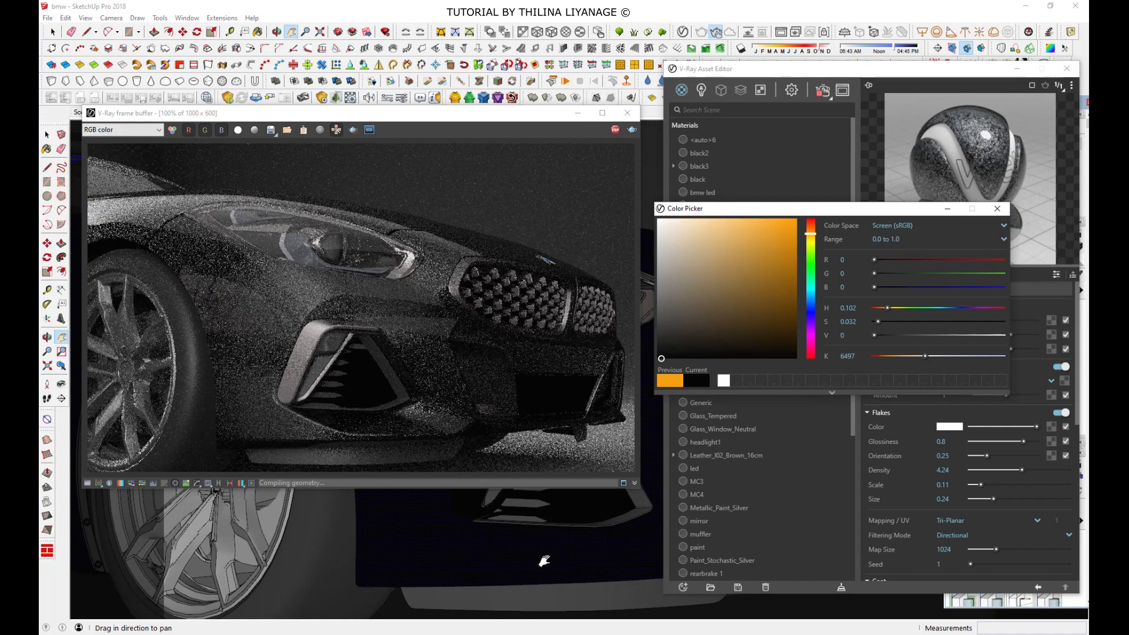
pyautogui.moveTo(551, 563); pyautogui.dragTo(568, 563)
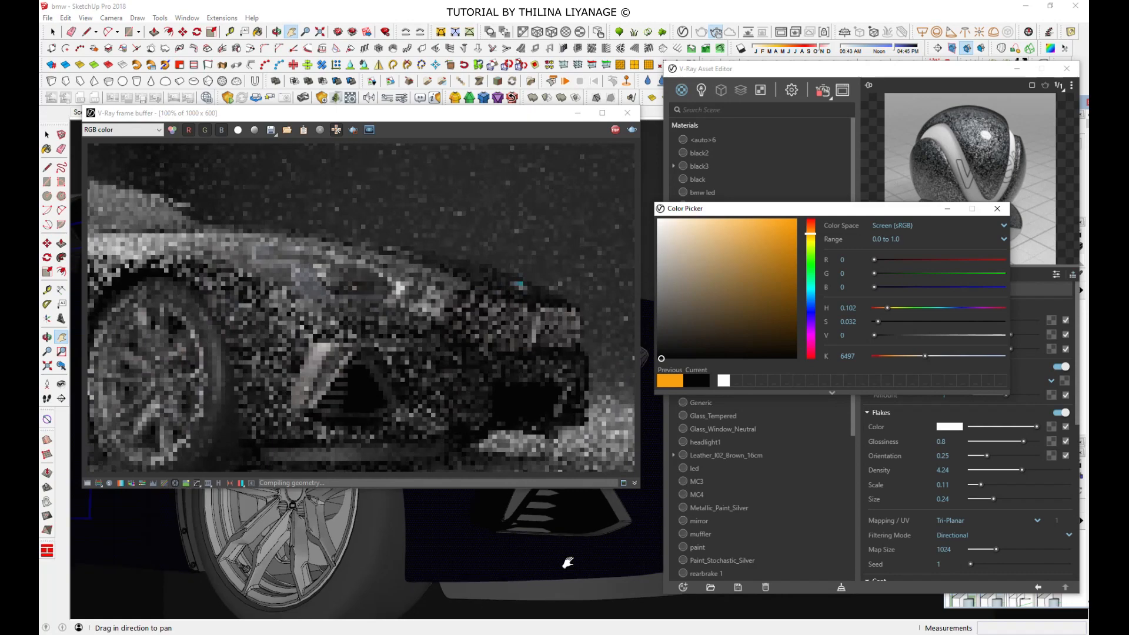
pyautogui.moveTo(495, 605); pyautogui.dragTo(532, 586)
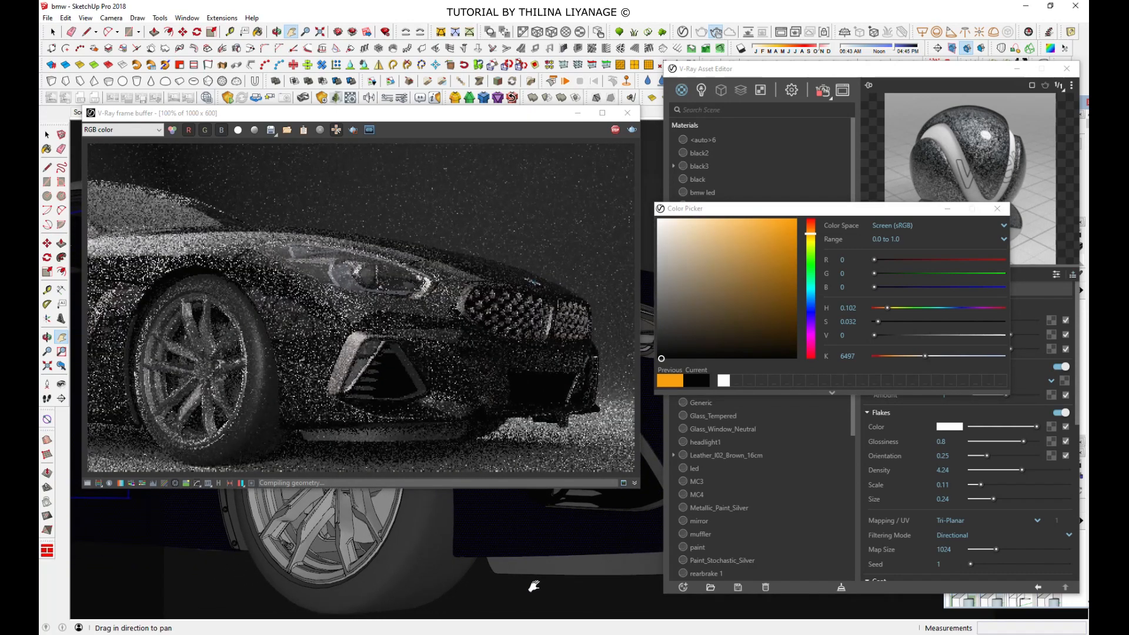
pyautogui.moveTo(534, 585); pyautogui.dragTo(538, 589)
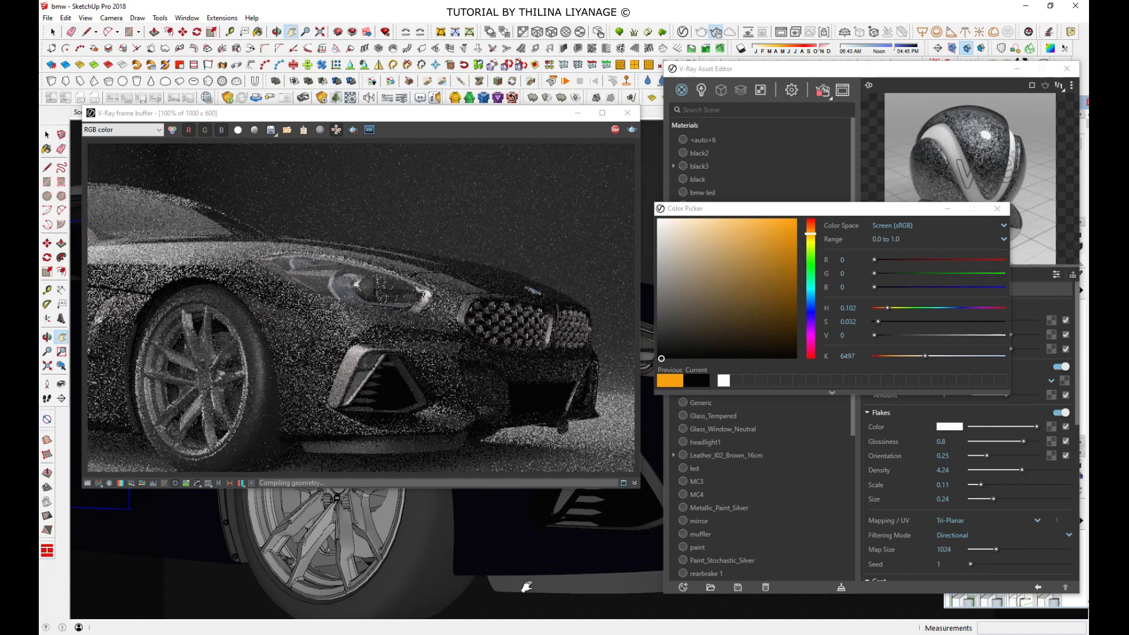
pyautogui.click(947, 211)
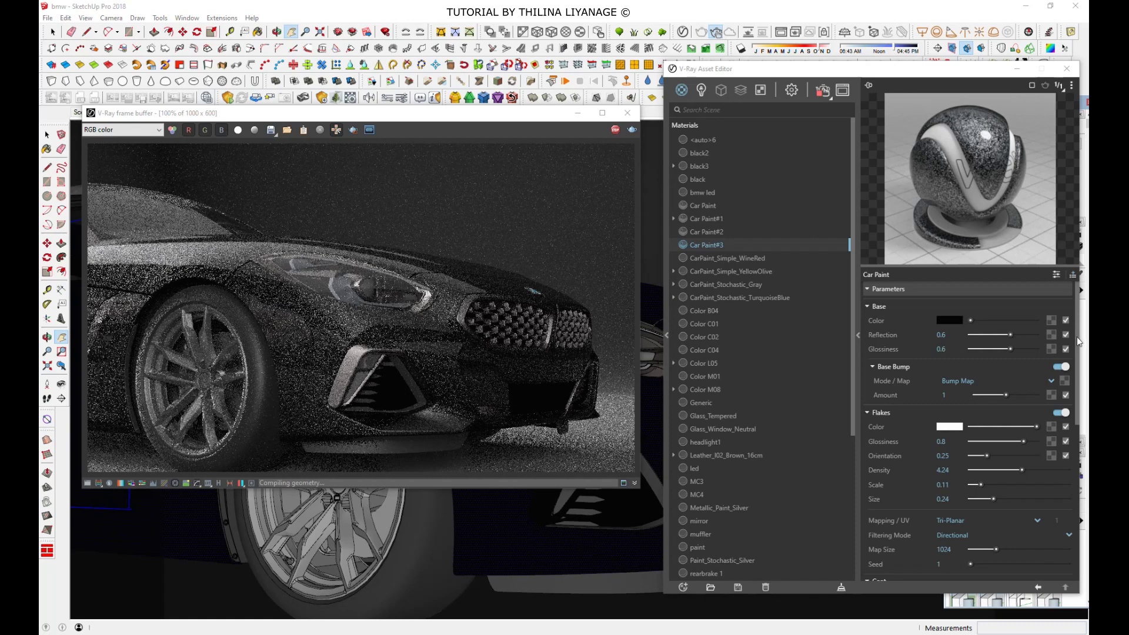
# Step: Darken the coat color gradually to black to test a matte finish, and restore it to white
pyautogui.scroll(-3, 1077, 354)
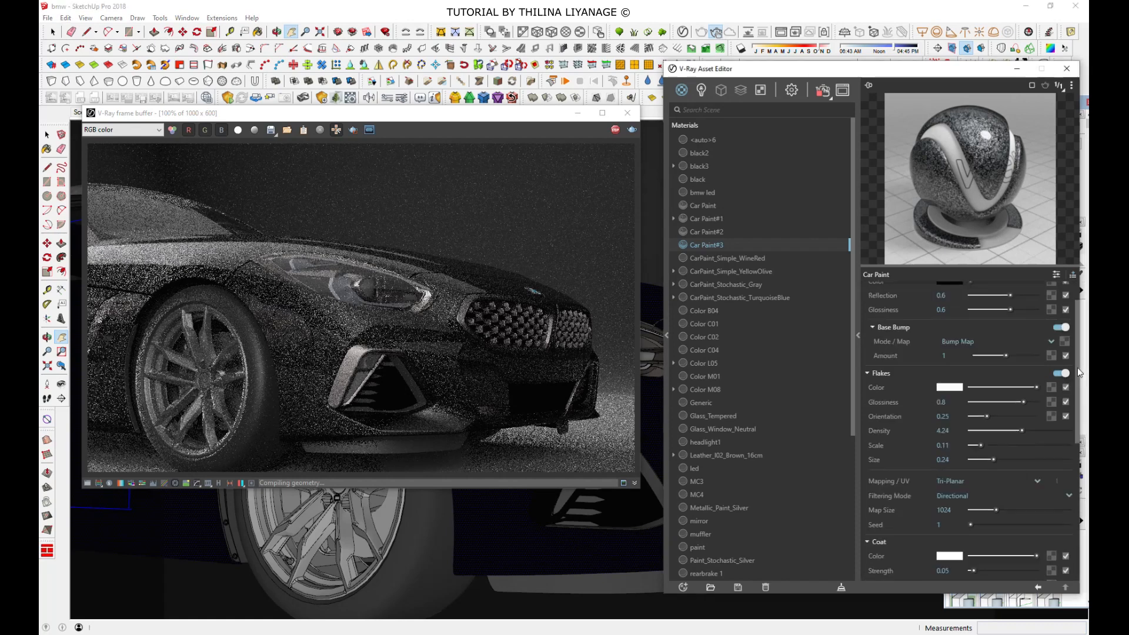
pyautogui.moveTo(979, 74); pyautogui.dragTo(955, 61)
pyautogui.scroll(-3, 989, 368)
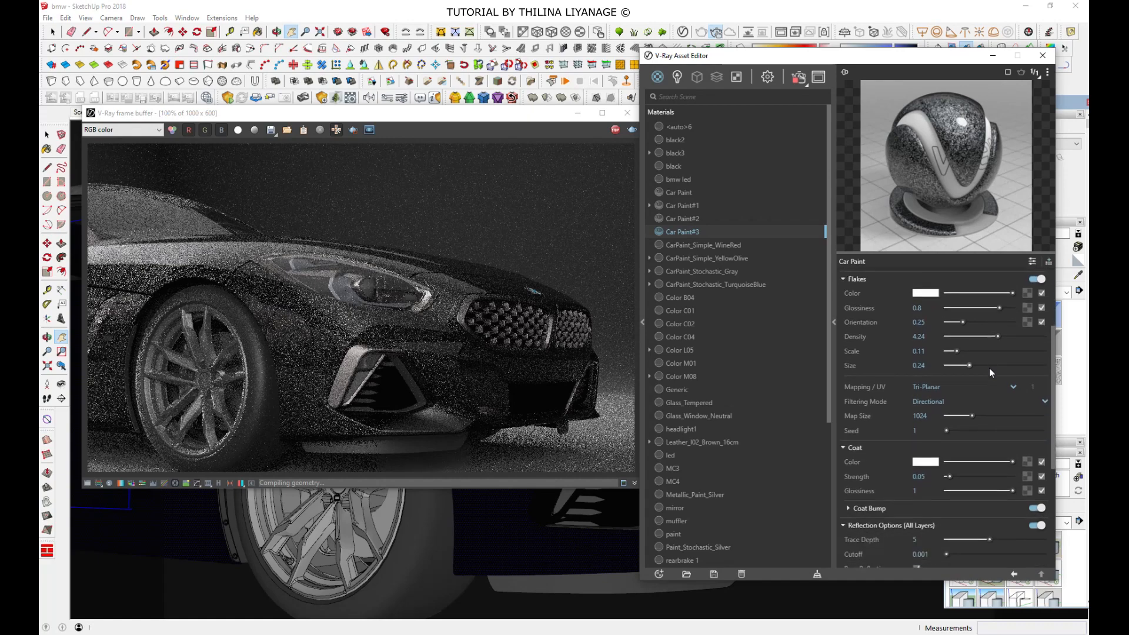
pyautogui.moveTo(1012, 461); pyautogui.dragTo(987, 462)
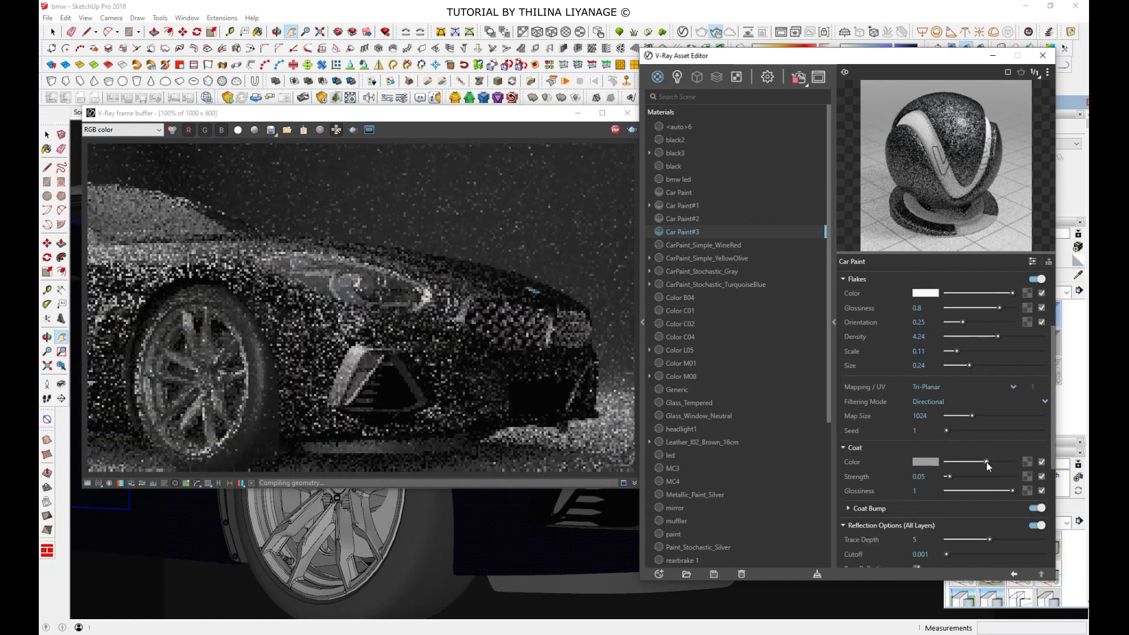
pyautogui.moveTo(986, 462); pyautogui.dragTo(951, 464)
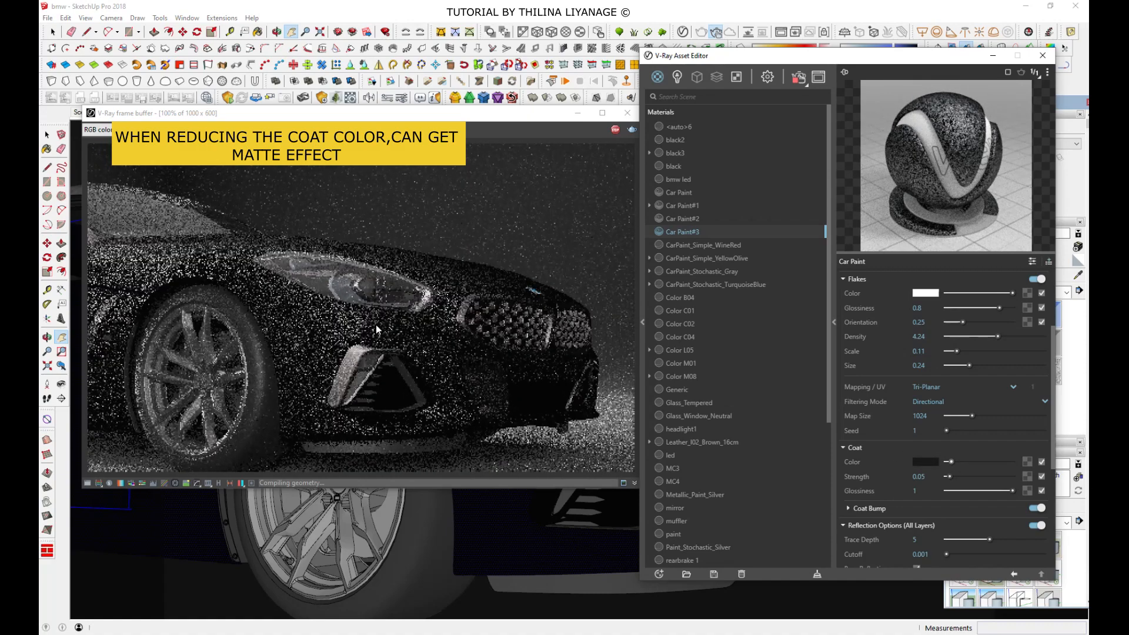
pyautogui.moveTo(951, 464); pyautogui.dragTo(944, 462)
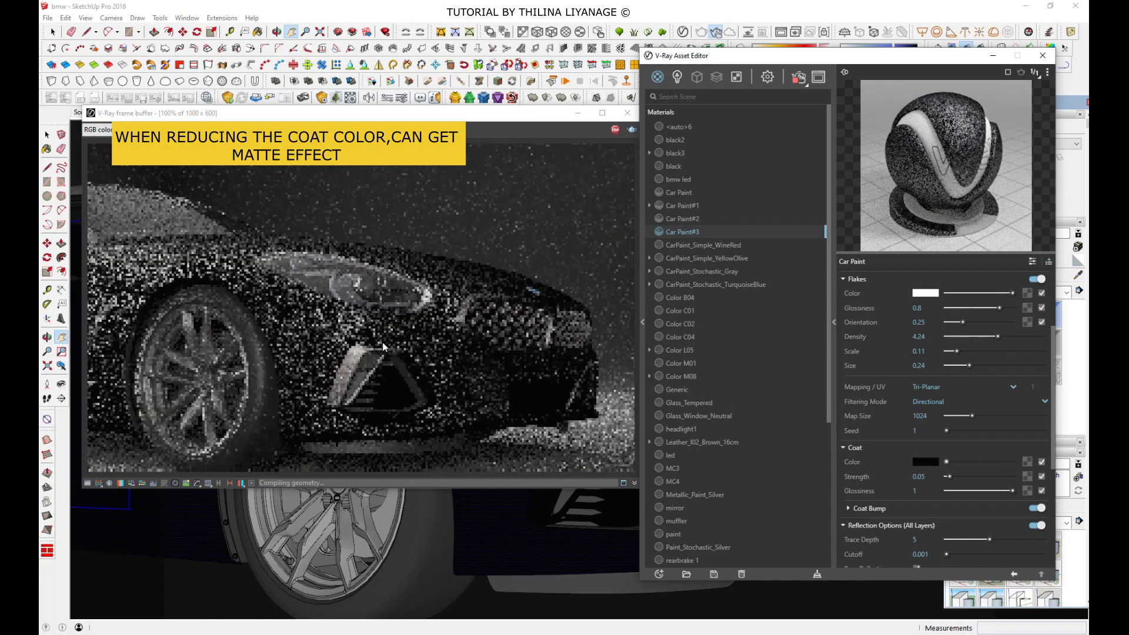
pyautogui.moveTo(947, 462); pyautogui.dragTo(1019, 463)
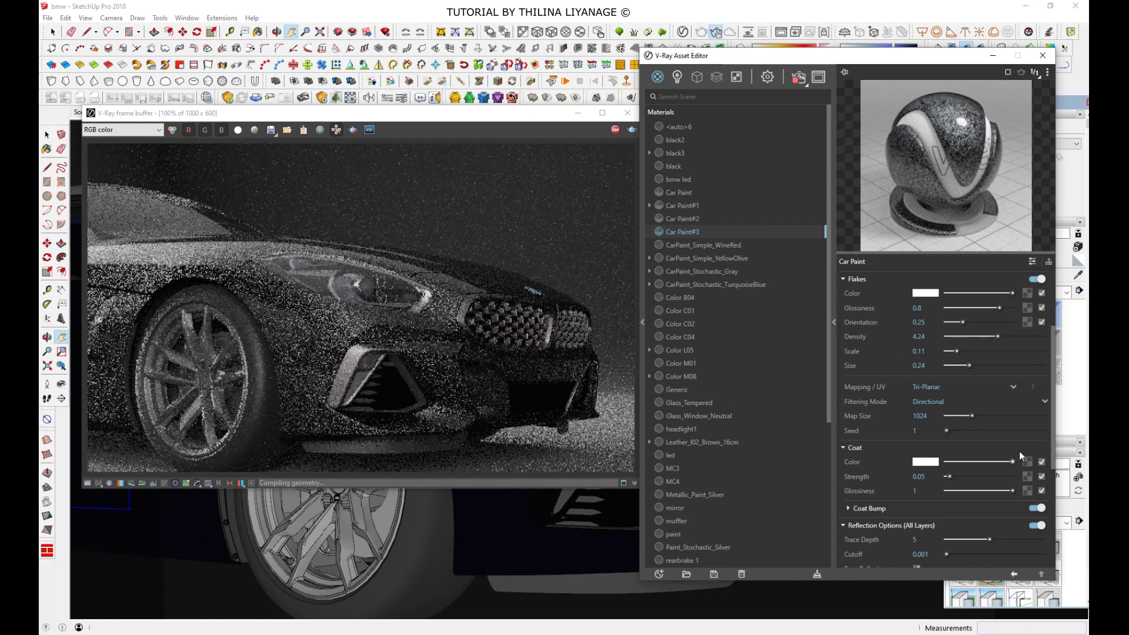
pyautogui.scroll(-2, 1004, 444)
pyautogui.scroll(-2, 1004, 444)
pyautogui.scroll(-3, 1003, 444)
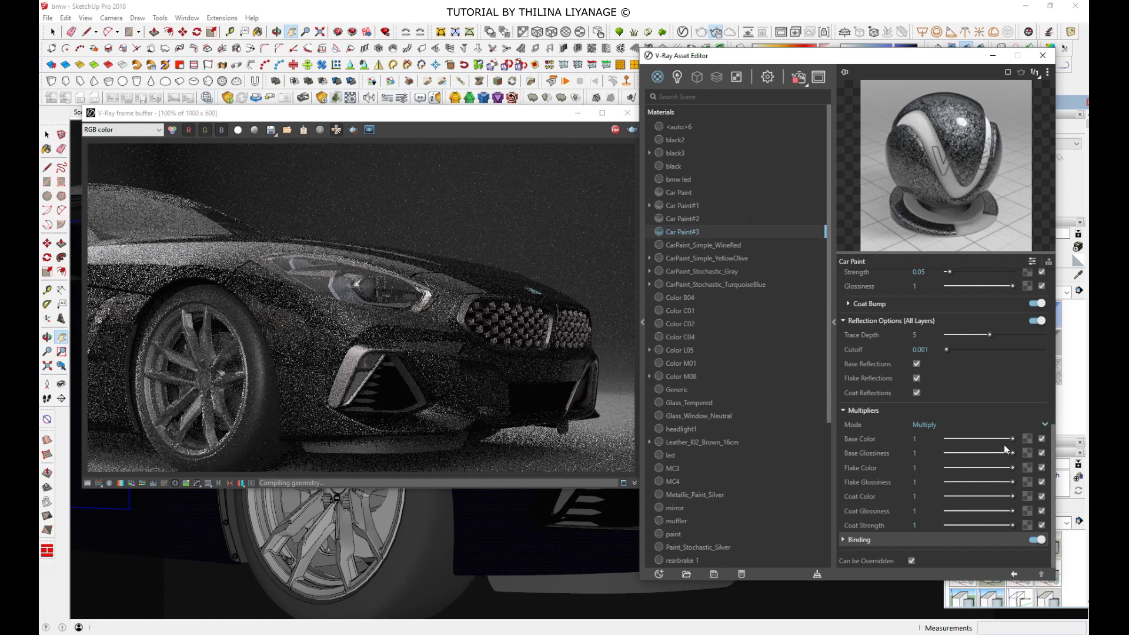
# Step: Set the flake color to a pale blue with RGB 0.733, 0.817, 0.999, trying darker and saturated blues on the way
pyautogui.scroll(7, 1006, 449)
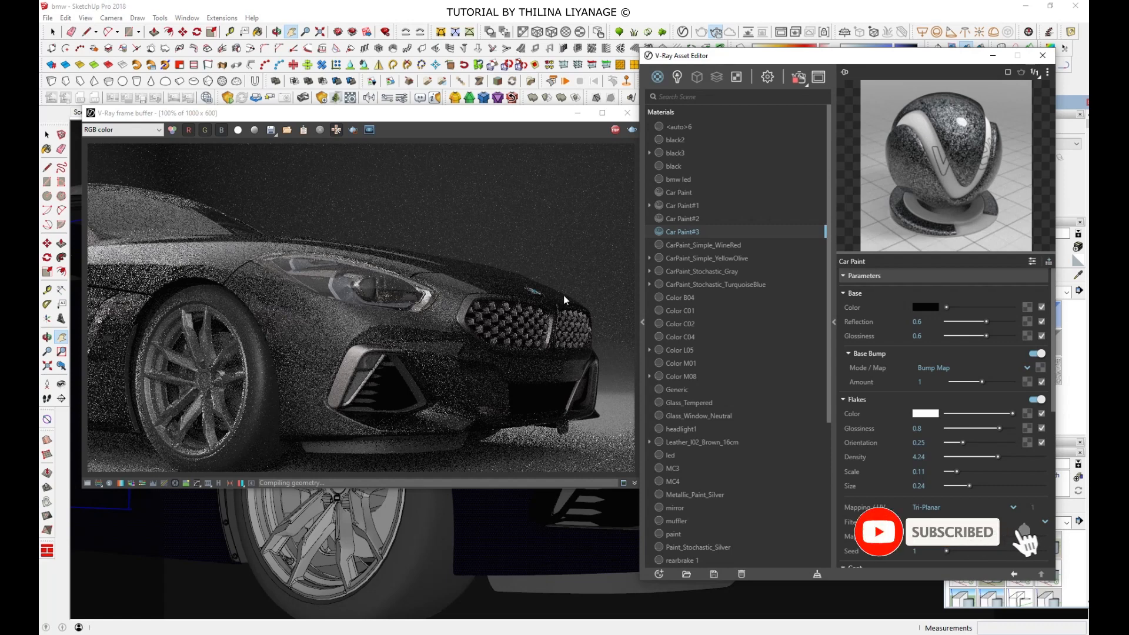
pyautogui.click(925, 413)
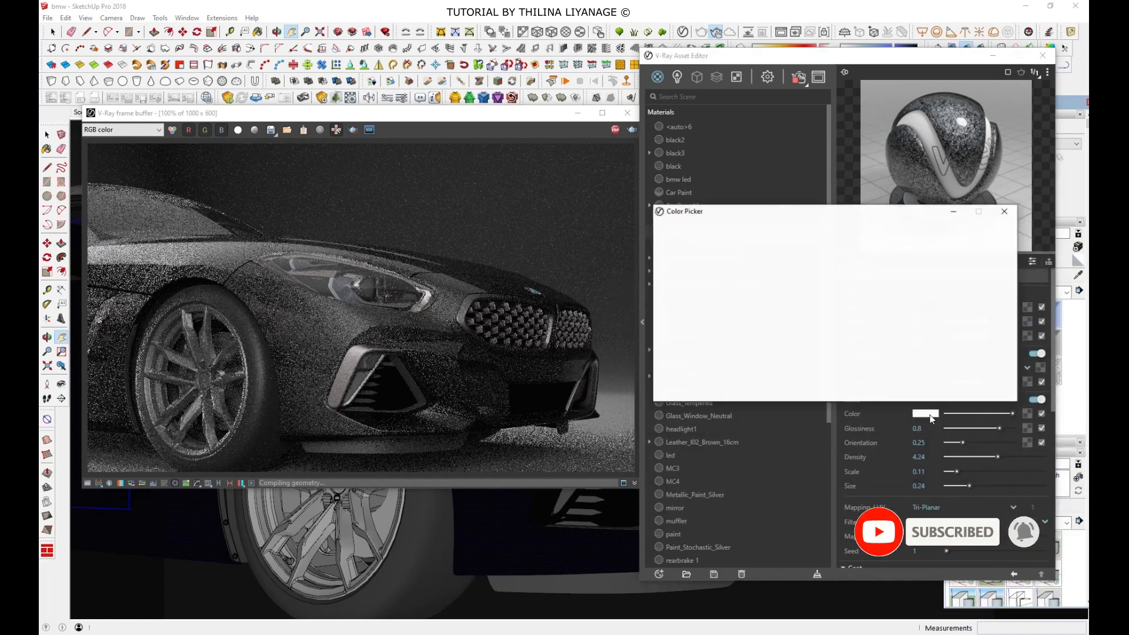
pyautogui.click(809, 304)
pyautogui.moveTo(768, 274)
pyautogui.mouseDown()
pyautogui.moveTo(756, 230)
pyautogui.moveTo(739, 220)
pyautogui.moveTo(752, 239)
pyautogui.moveTo(725, 303)
pyautogui.mouseUp()
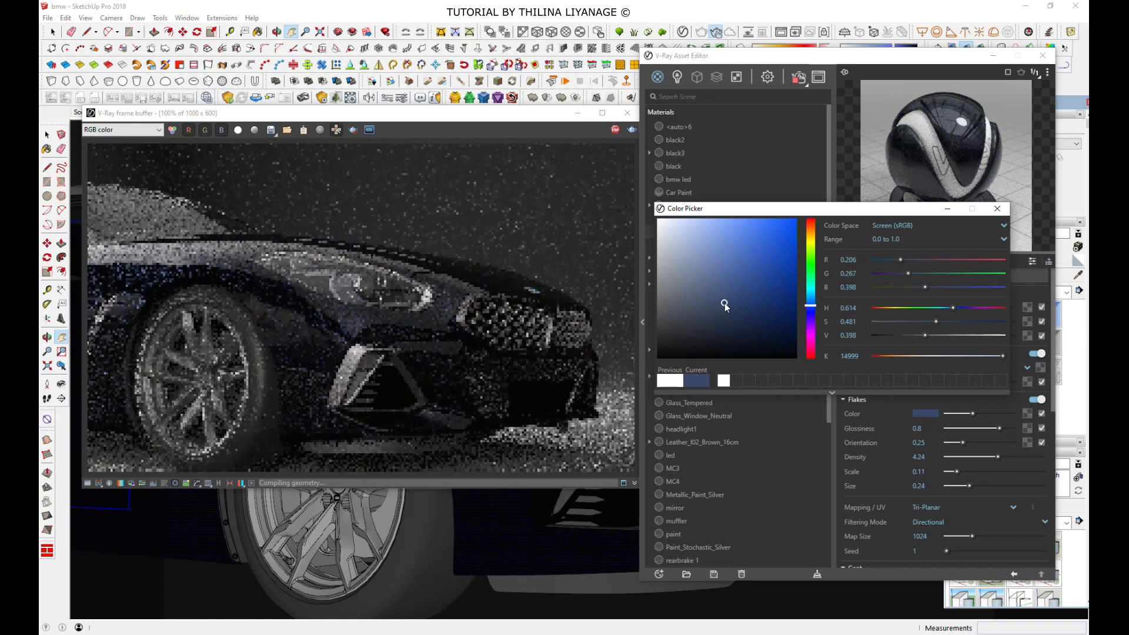
pyautogui.moveTo(724, 302); pyautogui.dragTo(735, 302)
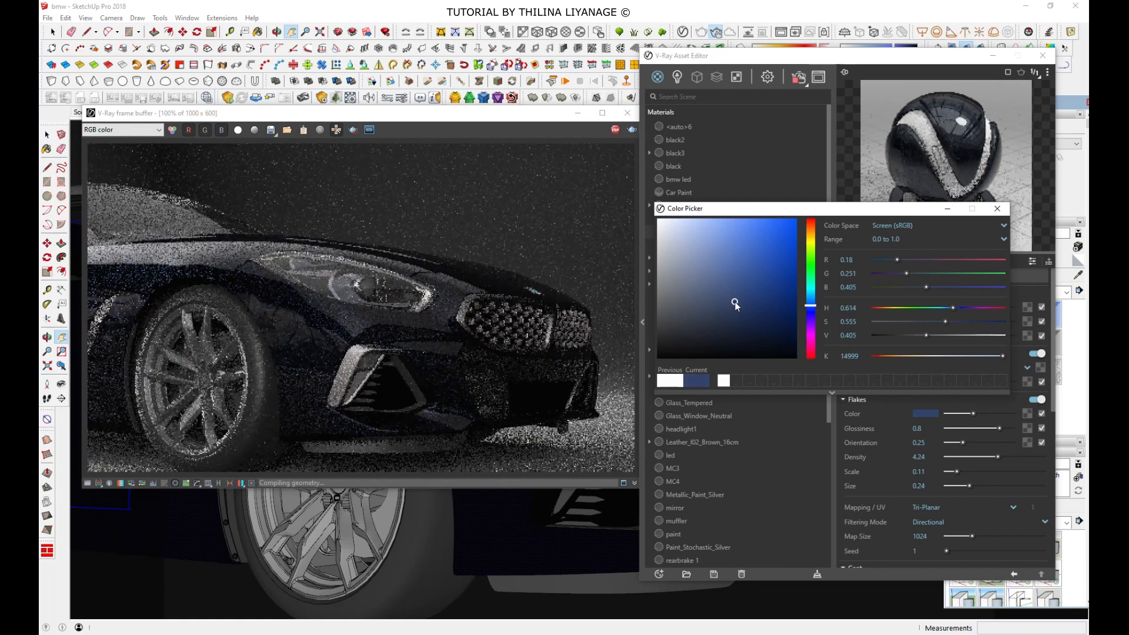
pyautogui.moveTo(743, 285)
pyautogui.mouseDown()
pyautogui.moveTo(771, 221)
pyautogui.moveTo(794, 221)
pyautogui.mouseUp()
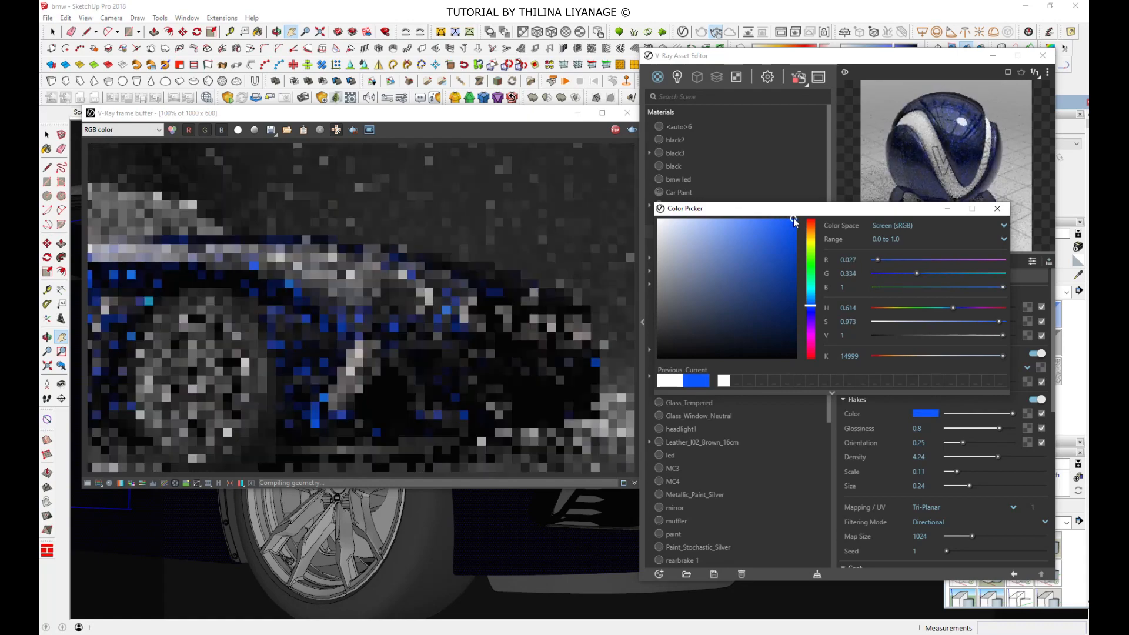
pyautogui.moveTo(792, 221); pyautogui.dragTo(694, 219)
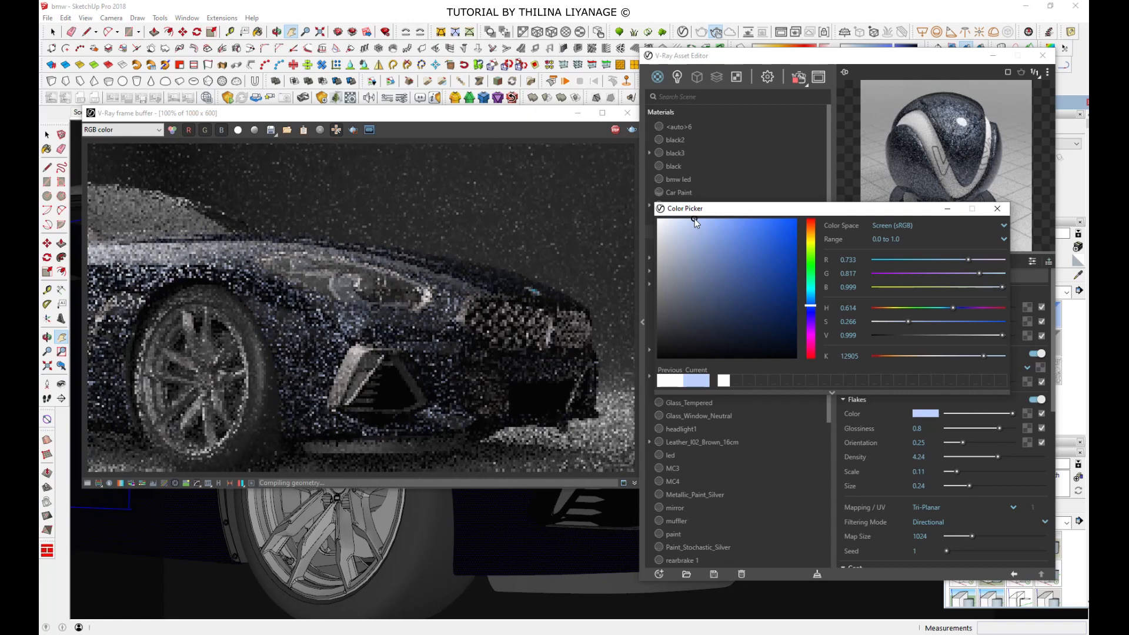
pyautogui.click(944, 210)
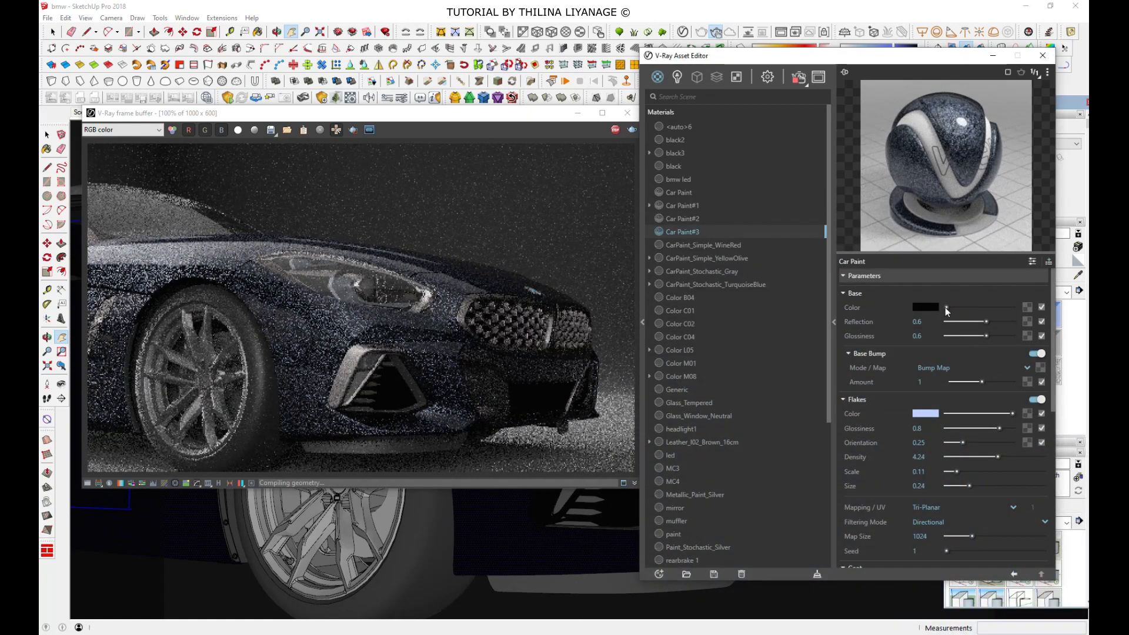
# Step: Try a bright blue base color with RGB 0.092, 0.353, 0.987, and shift its hue to magenta with RGB 0.922, 0.092, 0.987
pyautogui.click(928, 307)
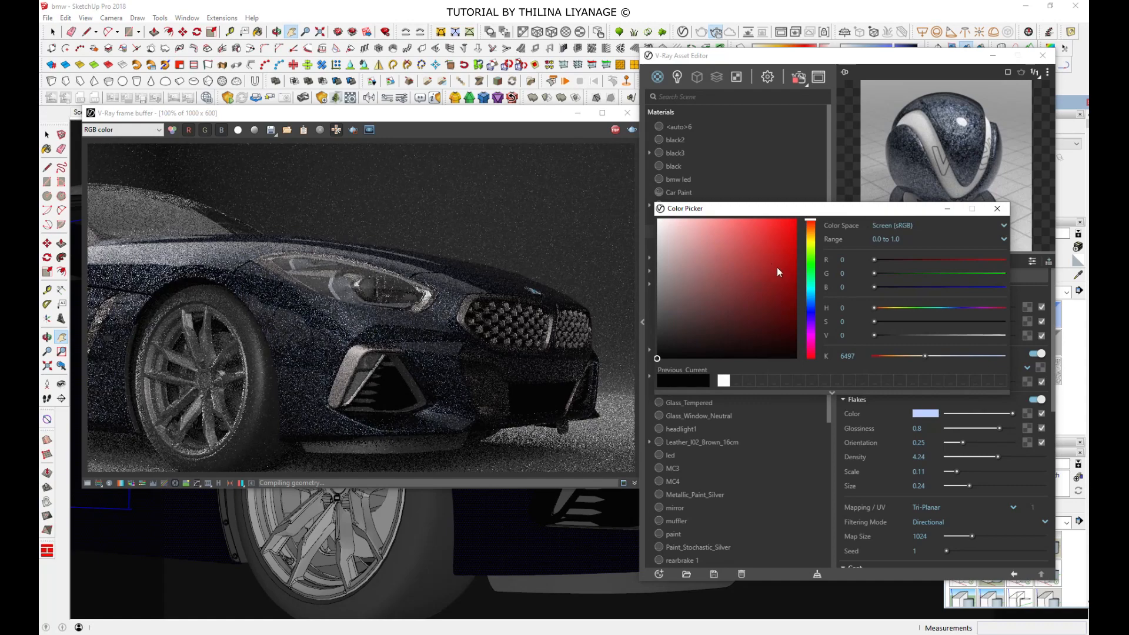
pyautogui.click(809, 306)
pyautogui.click(785, 220)
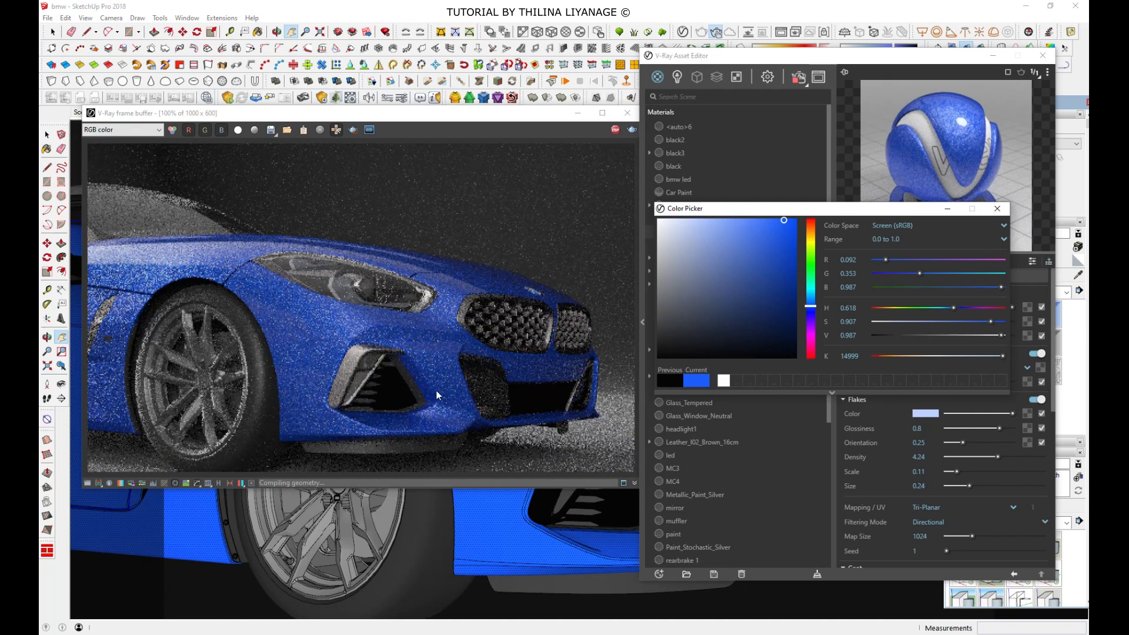
pyautogui.moveTo(844, 210)
pyautogui.mouseDown()
pyautogui.moveTo(667, 113)
pyautogui.moveTo(652, 72)
pyautogui.mouseUp()
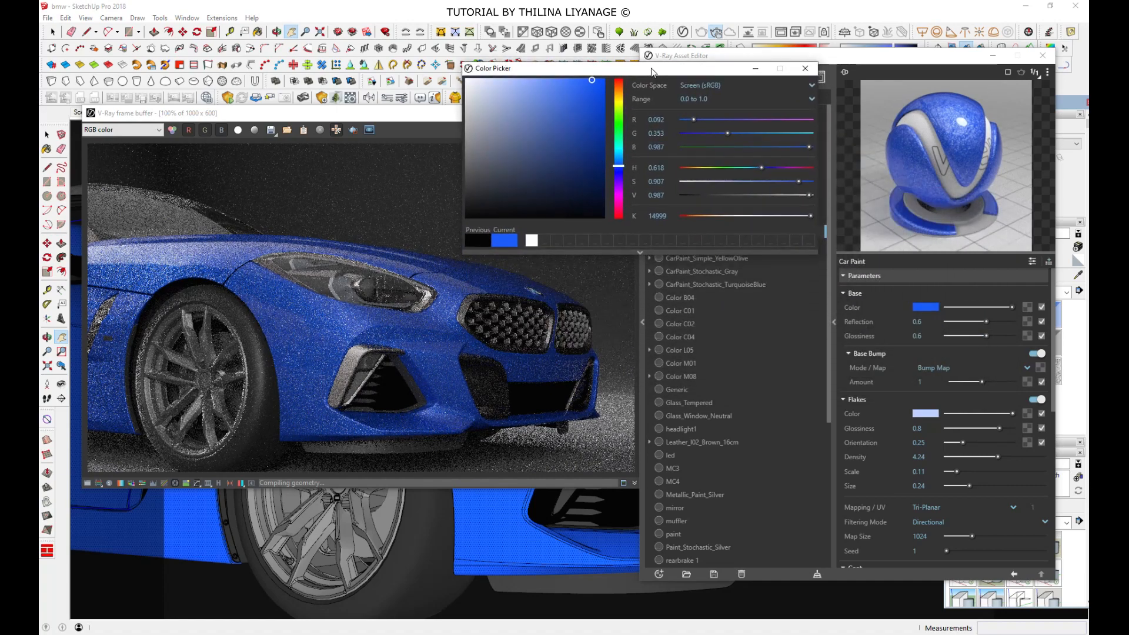
pyautogui.click(620, 196)
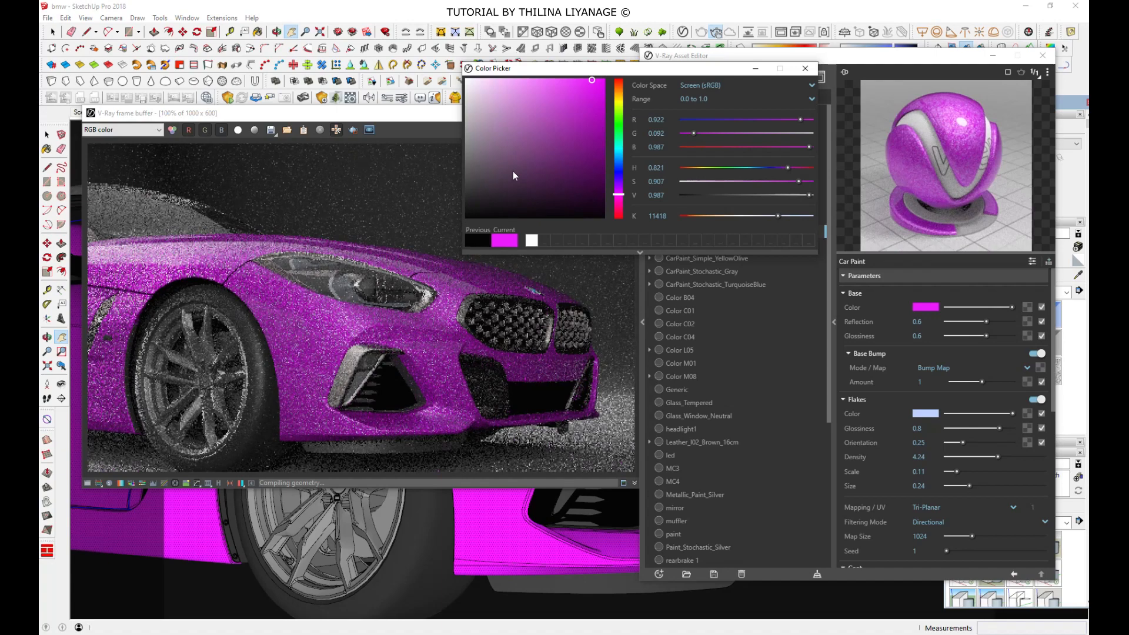
# Step: Set the base color to near-black RGB 0.014, 0, 0.015 and the flake color to near-white RGB 0.948, 0.965, 1
pyautogui.moveTo(580, 217); pyautogui.dragTo(604, 216)
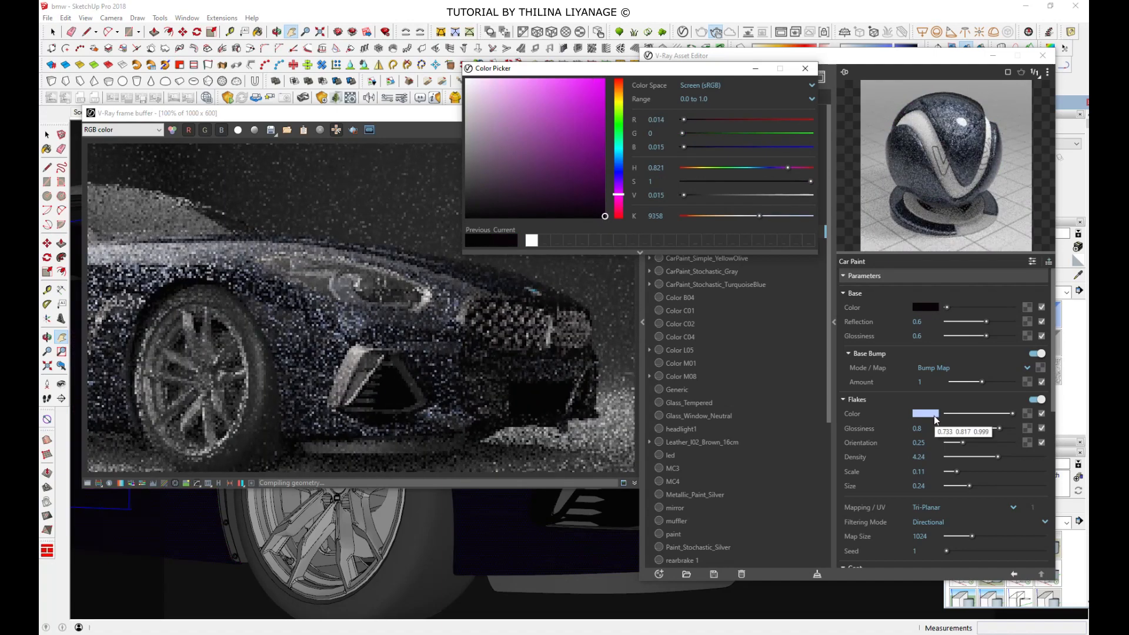
pyautogui.click(926, 414)
pyautogui.moveTo(501, 141)
pyautogui.mouseDown()
pyautogui.moveTo(495, 83)
pyautogui.moveTo(474, 82)
pyautogui.mouseUp()
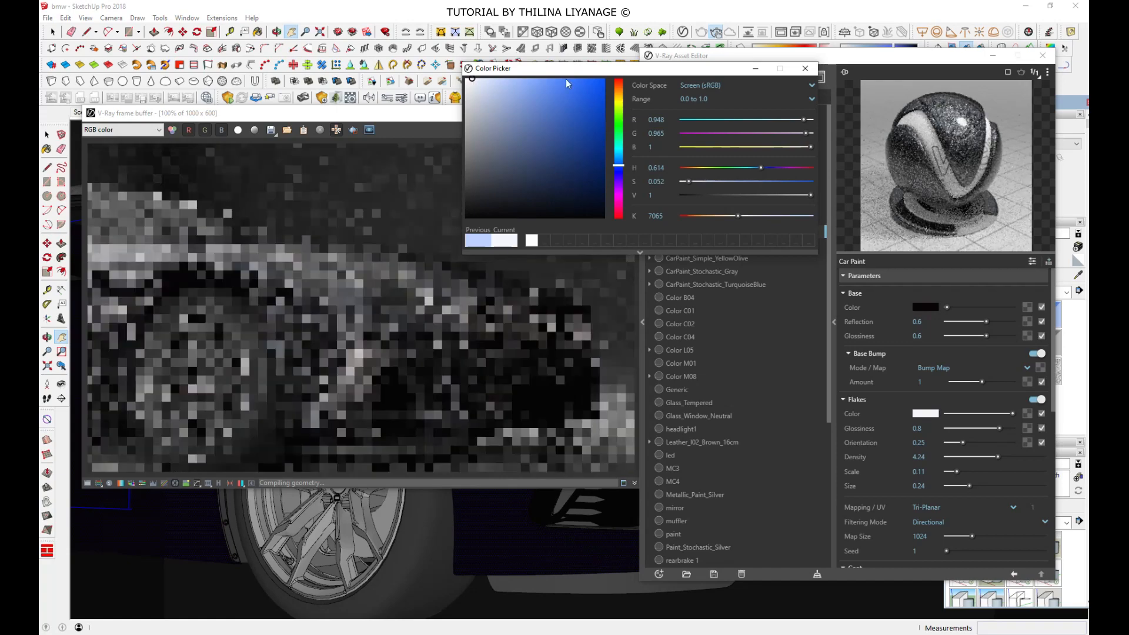
pyautogui.click(808, 71)
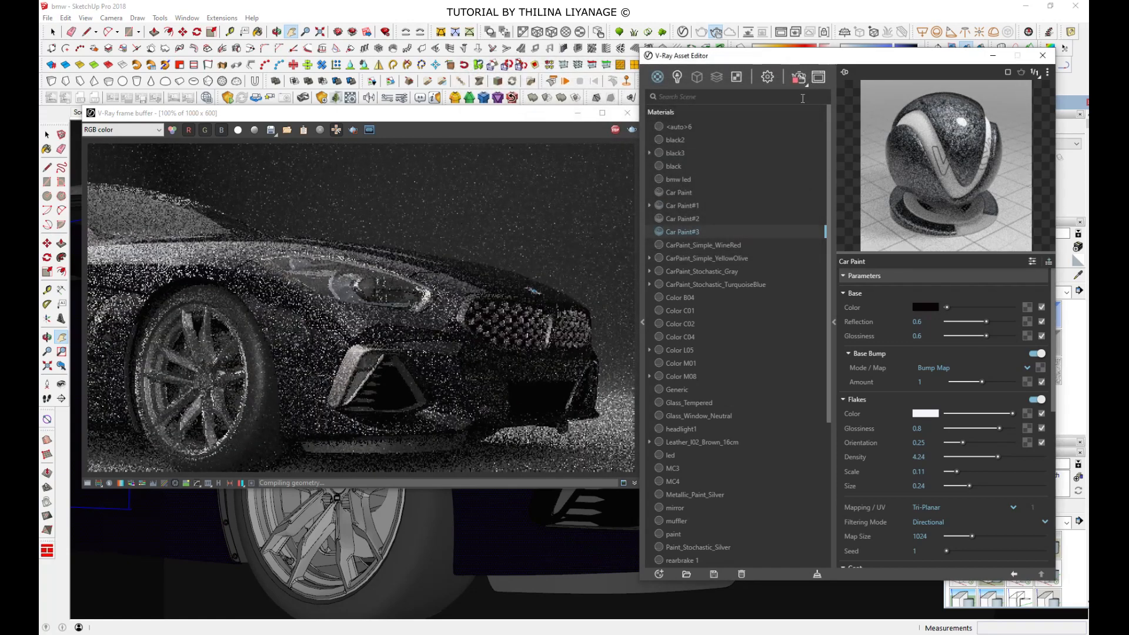
# Step: Stop the interactive render and start a production render of the car with the black paint
pyautogui.click(806, 86)
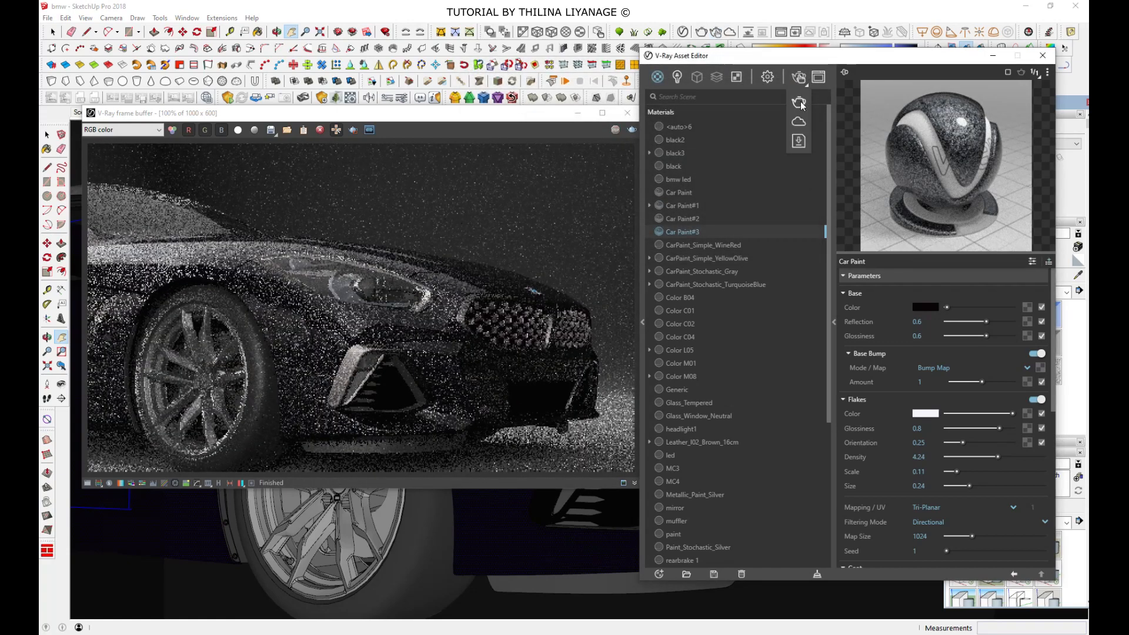
pyautogui.click(802, 104)
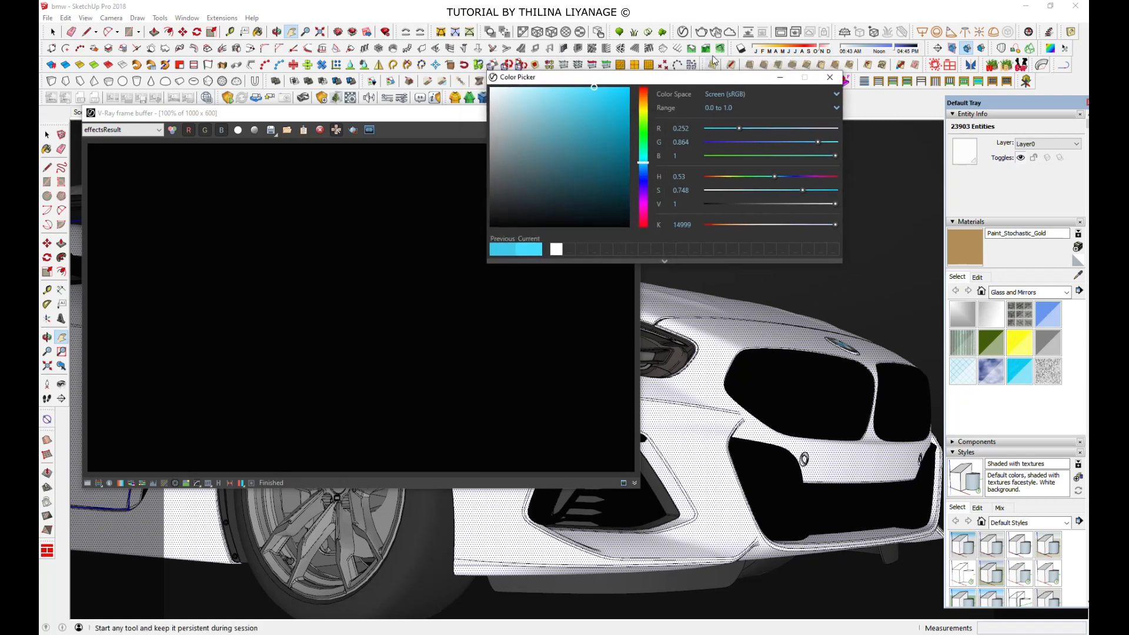
# Step: Add the CarPaint Stochastic FawnBrown material from the Carpaint library category to the scene materials
pyautogui.click(689, 47)
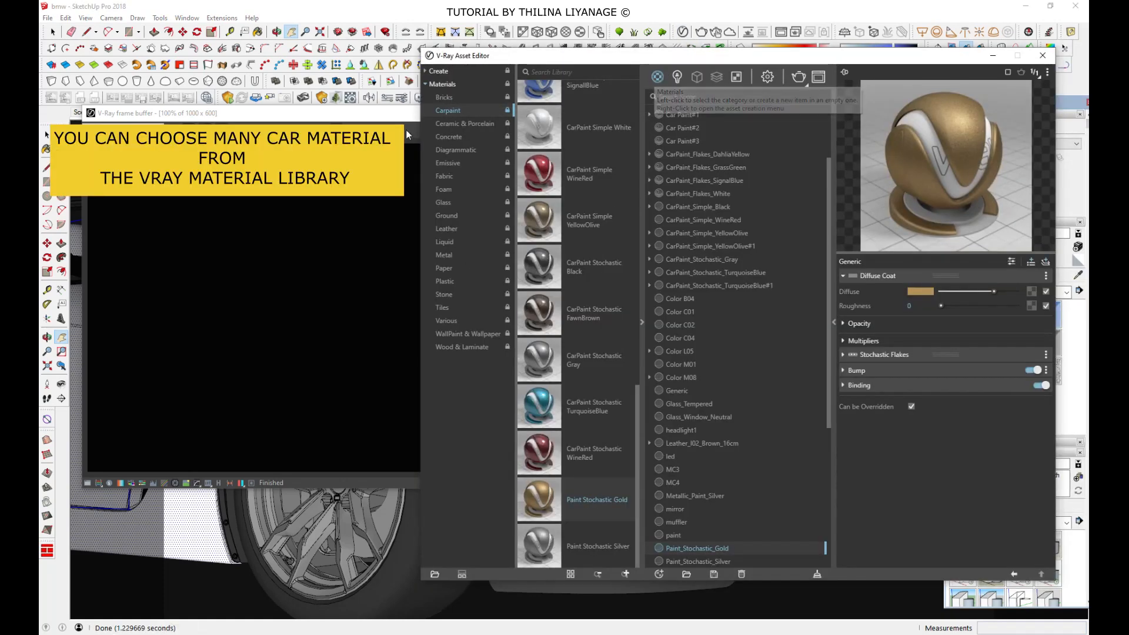
pyautogui.scroll(10, 568, 252)
pyautogui.scroll(-10, 580, 160)
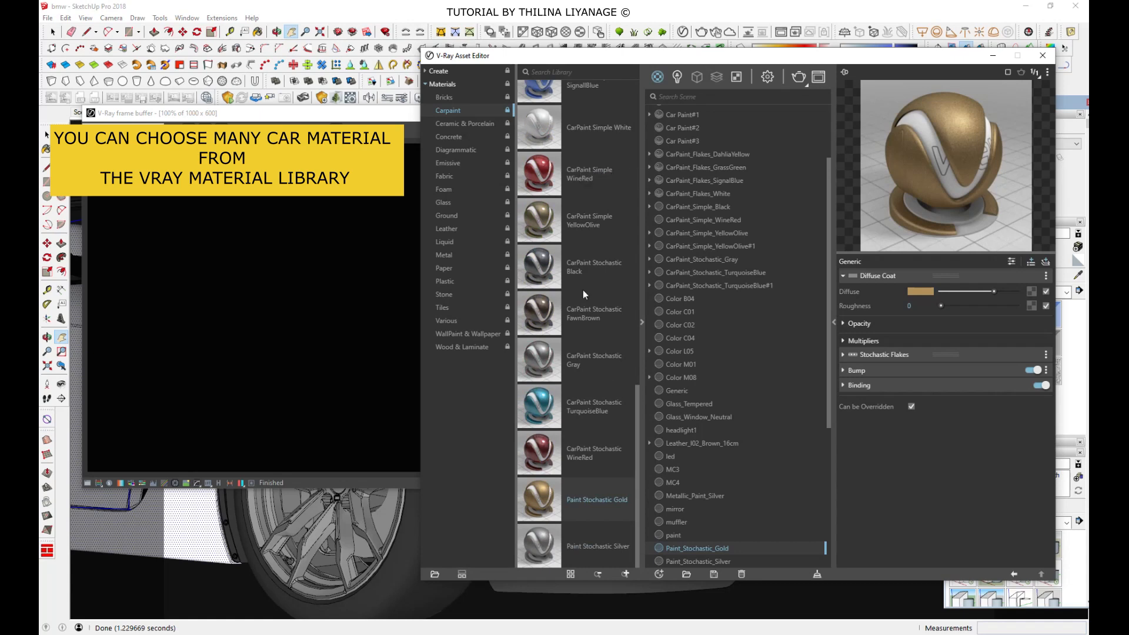
pyautogui.moveTo(535, 318); pyautogui.dragTo(687, 302)
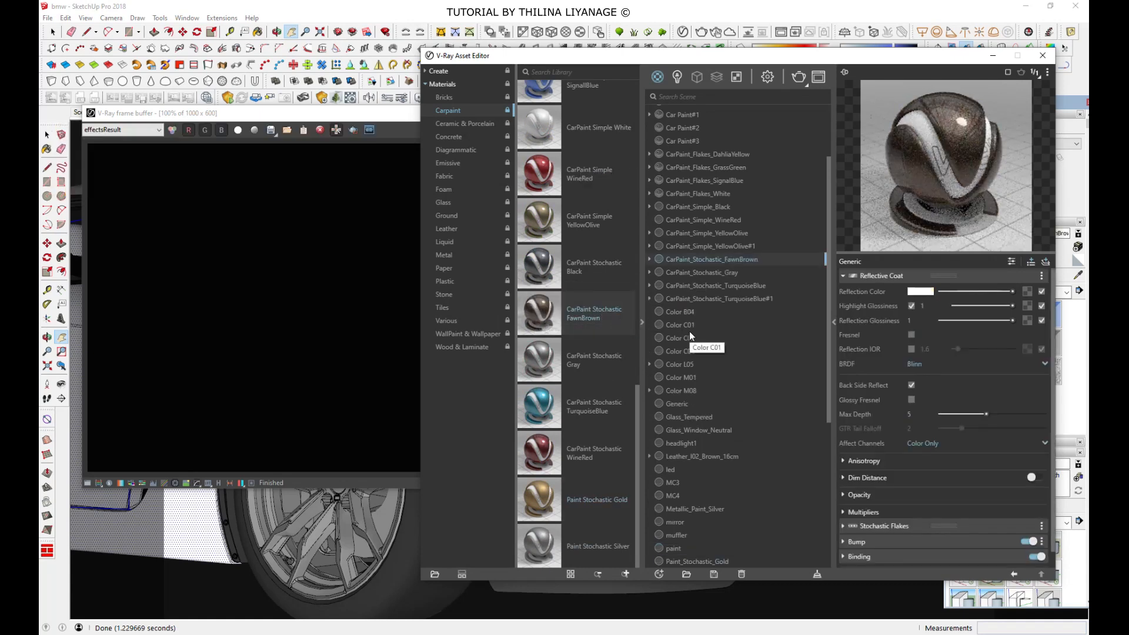
# Step: Apply the CarPaint_Stochastic_FawnBrown material to the selected body faces and start an interactive render
pyautogui.moveTo(373, 117); pyautogui.dragTo(173, 55)
pyautogui.click(379, 54)
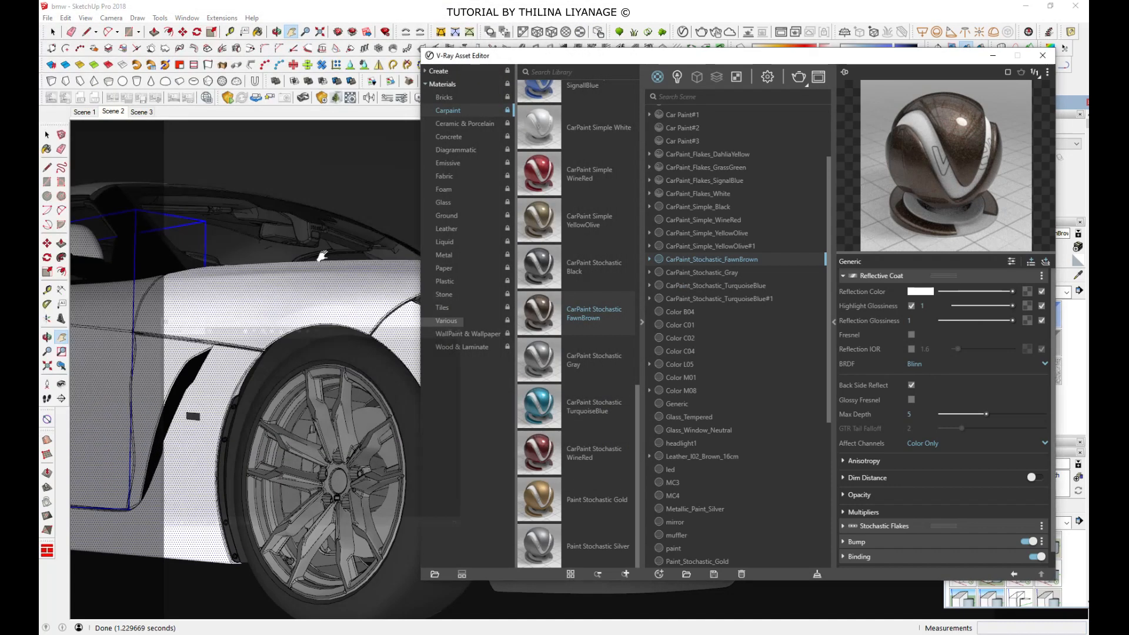
pyautogui.rightClick(697, 264)
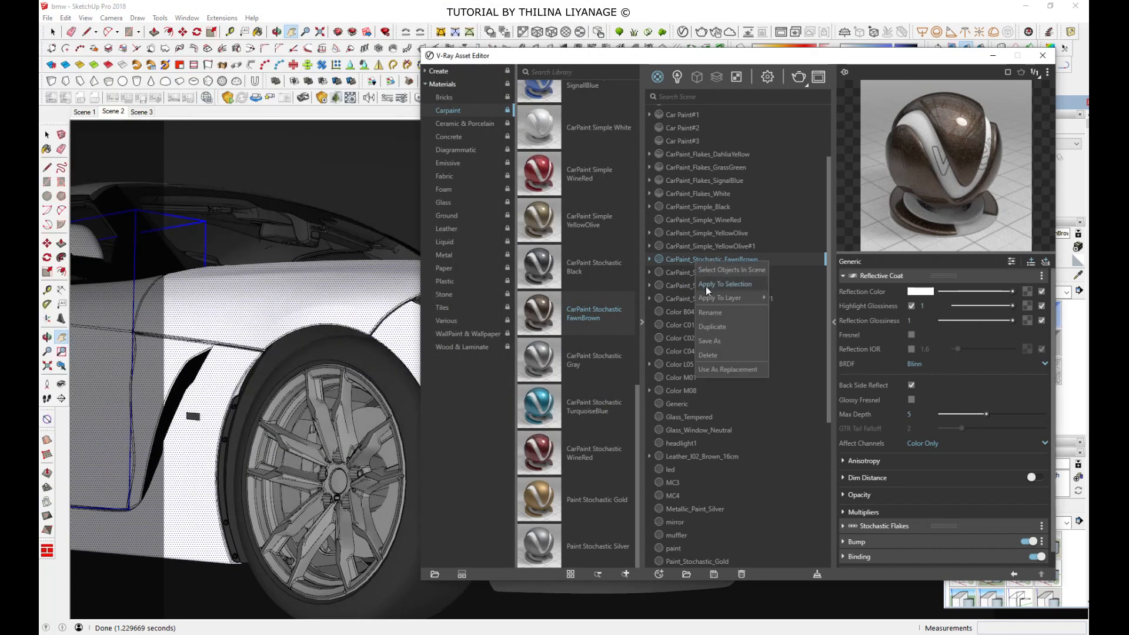
pyautogui.click(707, 287)
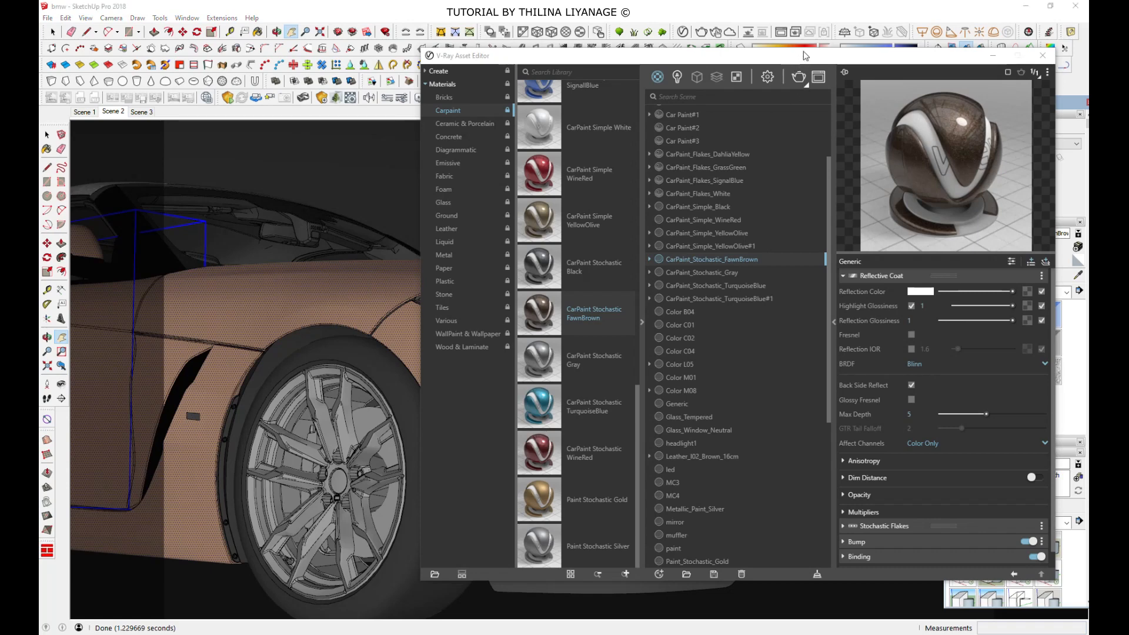
pyautogui.moveTo(805, 56); pyautogui.dragTo(801, 56)
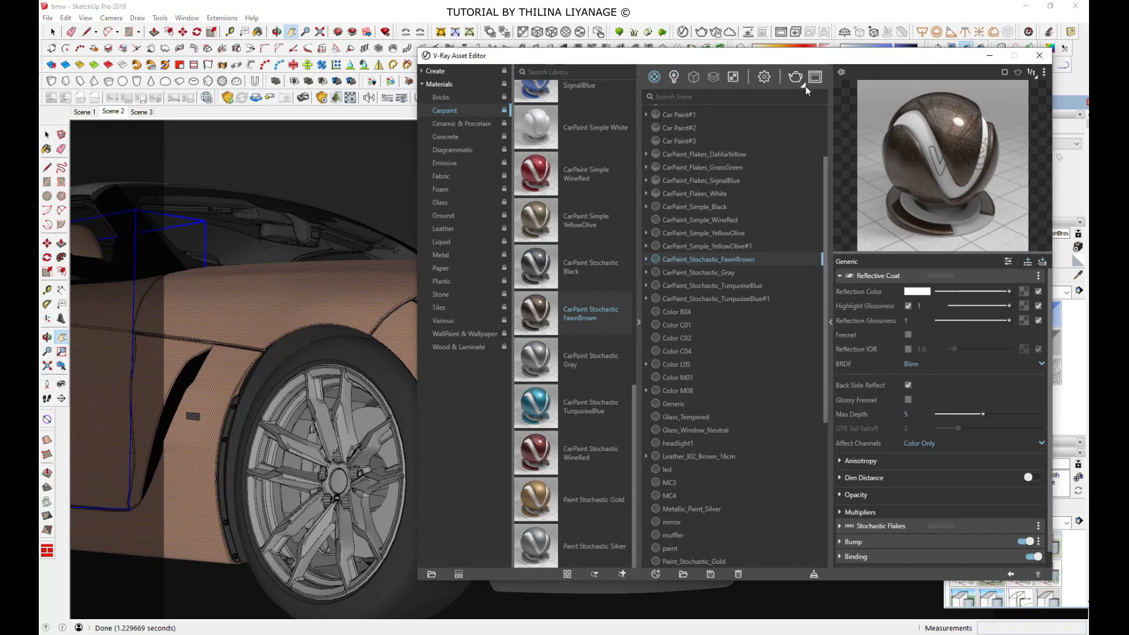
pyautogui.click(795, 77)
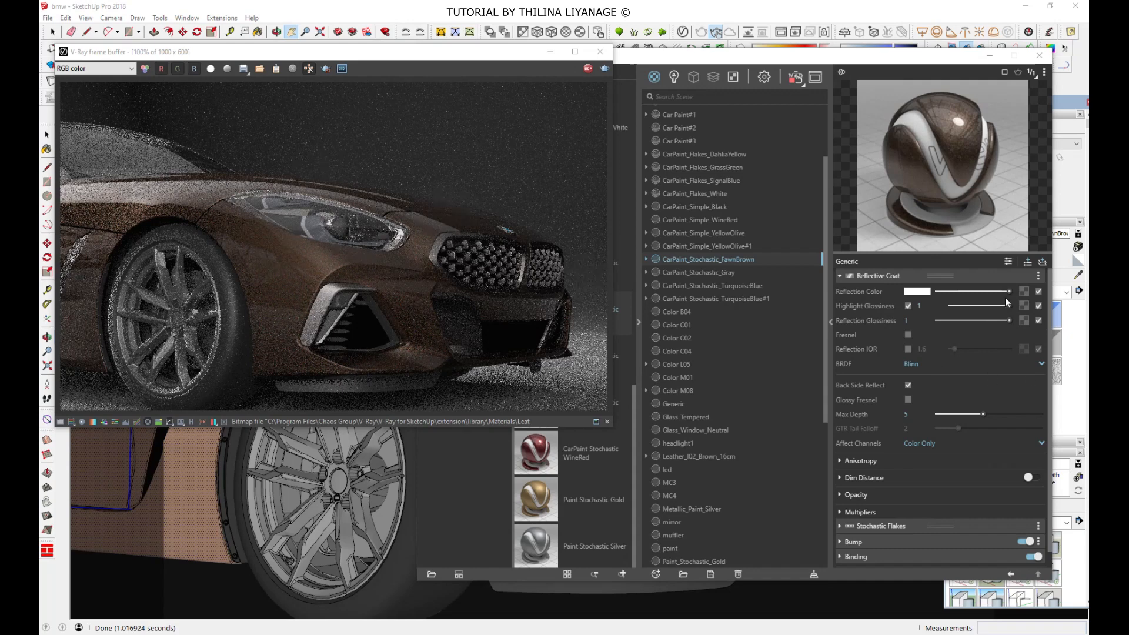
# Step: Darken the Reflective Coat's reflection color to grey as a test and restore it to white
pyautogui.moveTo(1009, 291); pyautogui.dragTo(961, 291)
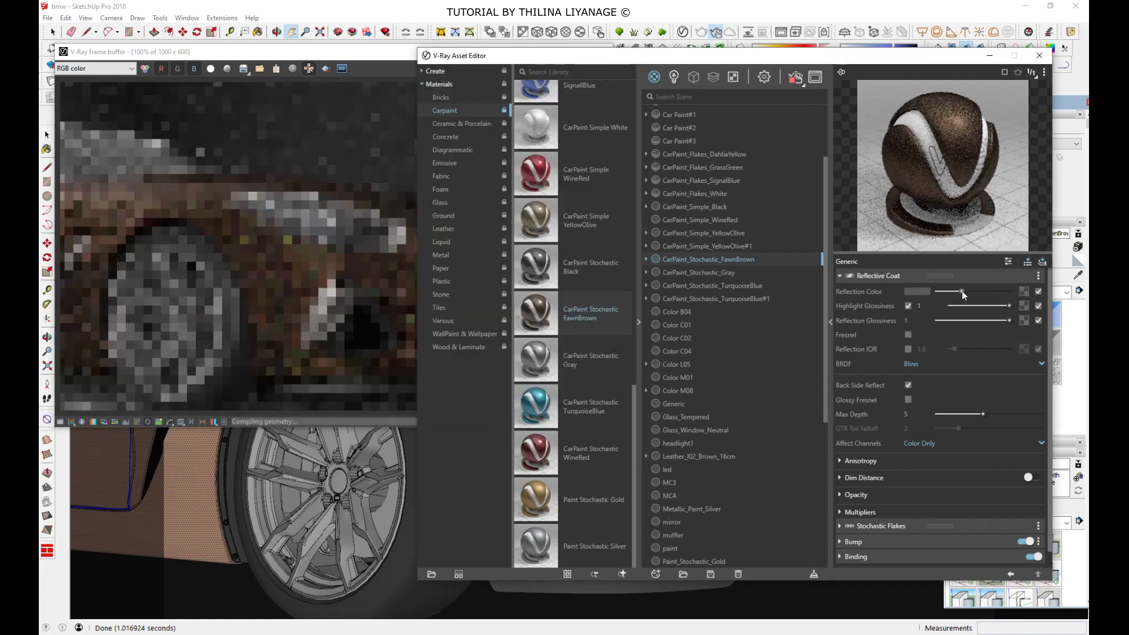
pyautogui.click(638, 321)
pyautogui.moveTo(962, 291); pyautogui.dragTo(1009, 291)
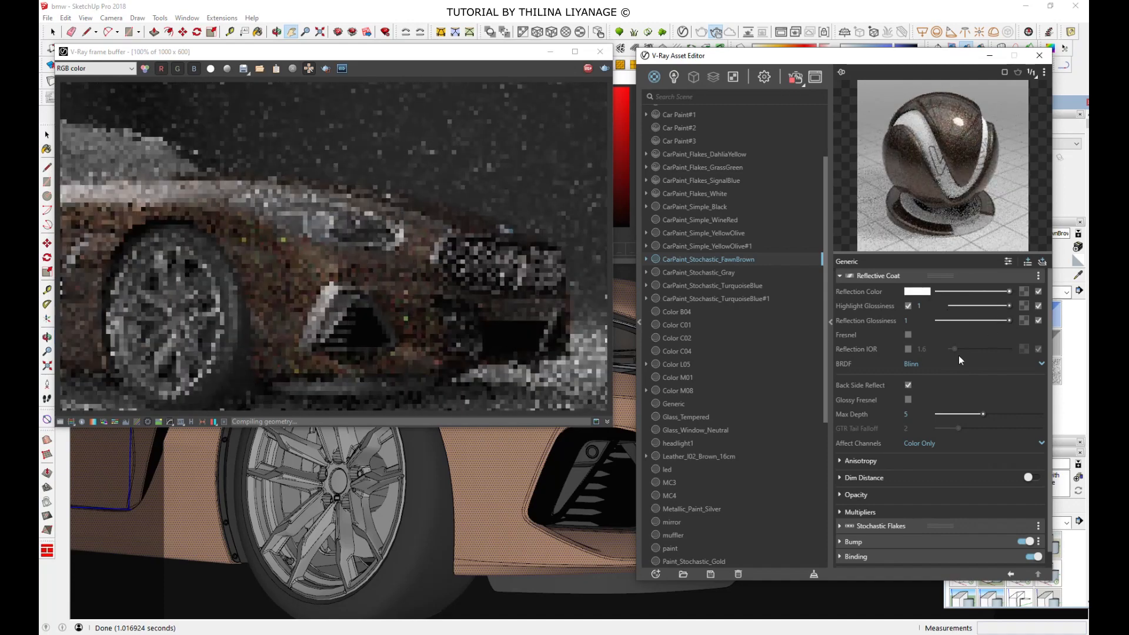
# Step: Test the Reflective Coat with Back Side Reflect disabled and with Glossy Fresnel enabled, restoring each option
pyautogui.click(908, 385)
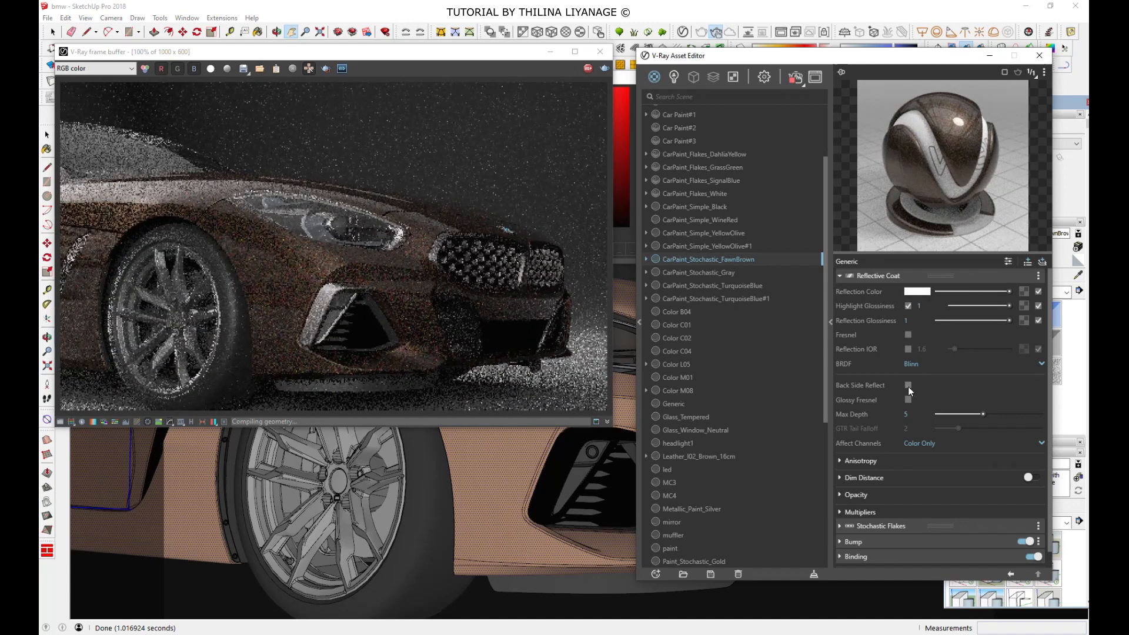
pyautogui.click(908, 386)
pyautogui.click(908, 400)
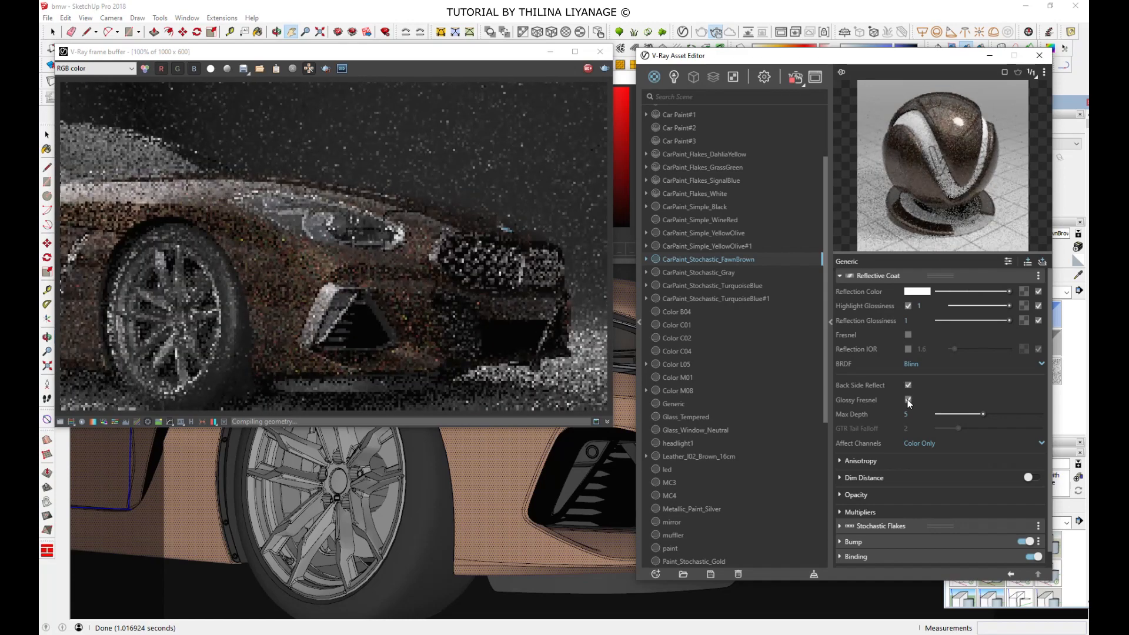
pyautogui.click(908, 400)
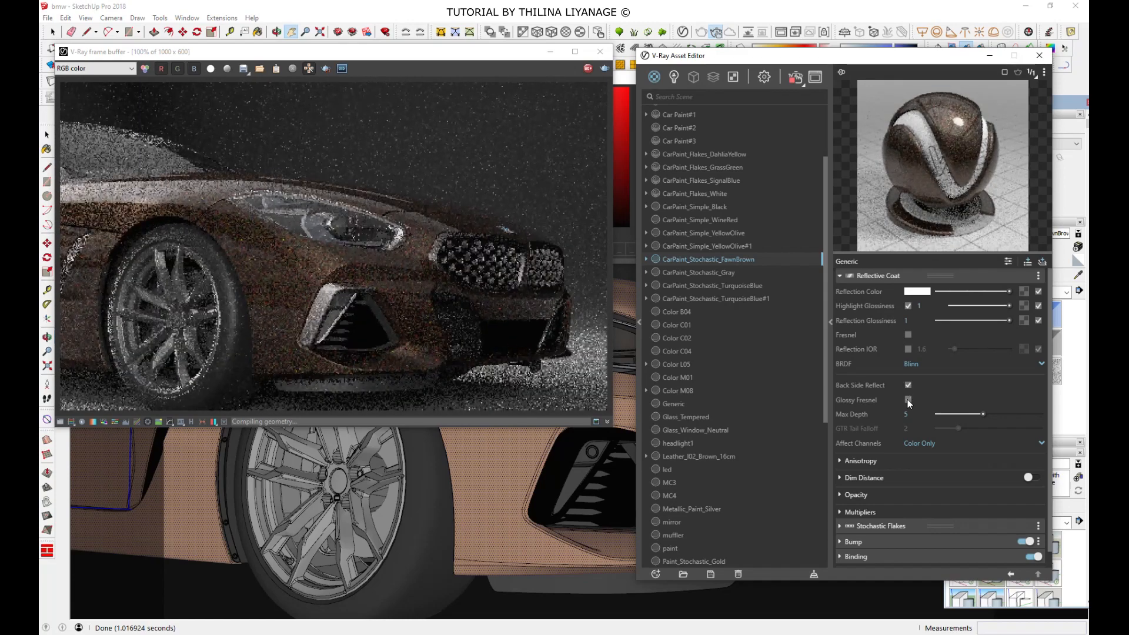
# Step: Expand the Anisotropy settings and the Stochastic Flakes layer of the FawnBrown material
pyautogui.scroll(-1, 855, 442)
pyautogui.click(855, 443)
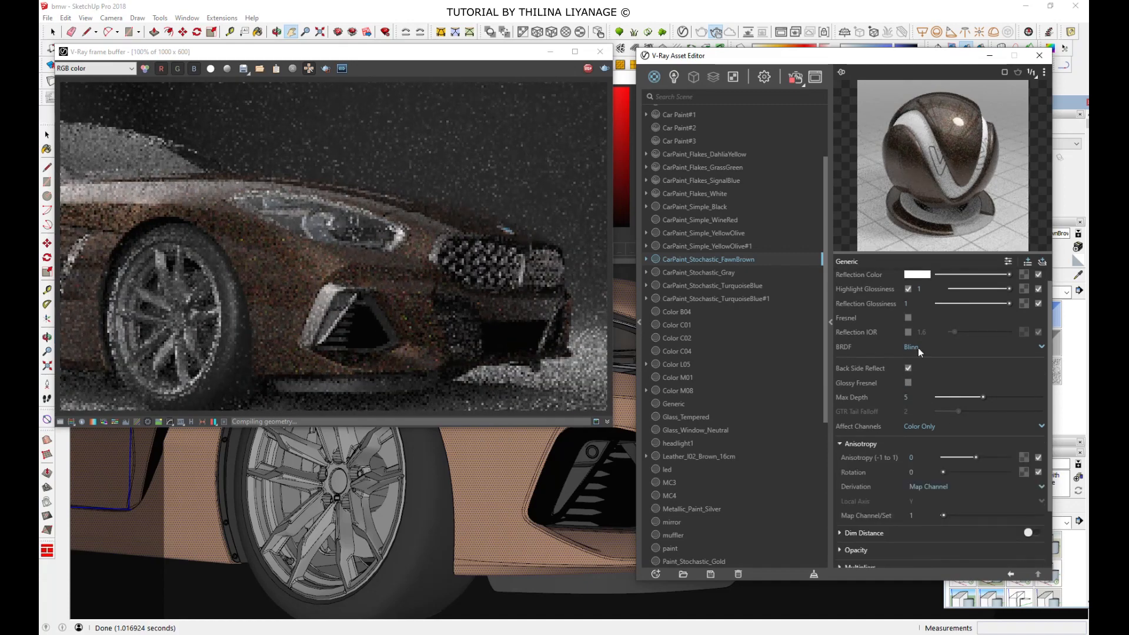
pyautogui.scroll(-3, 918, 347)
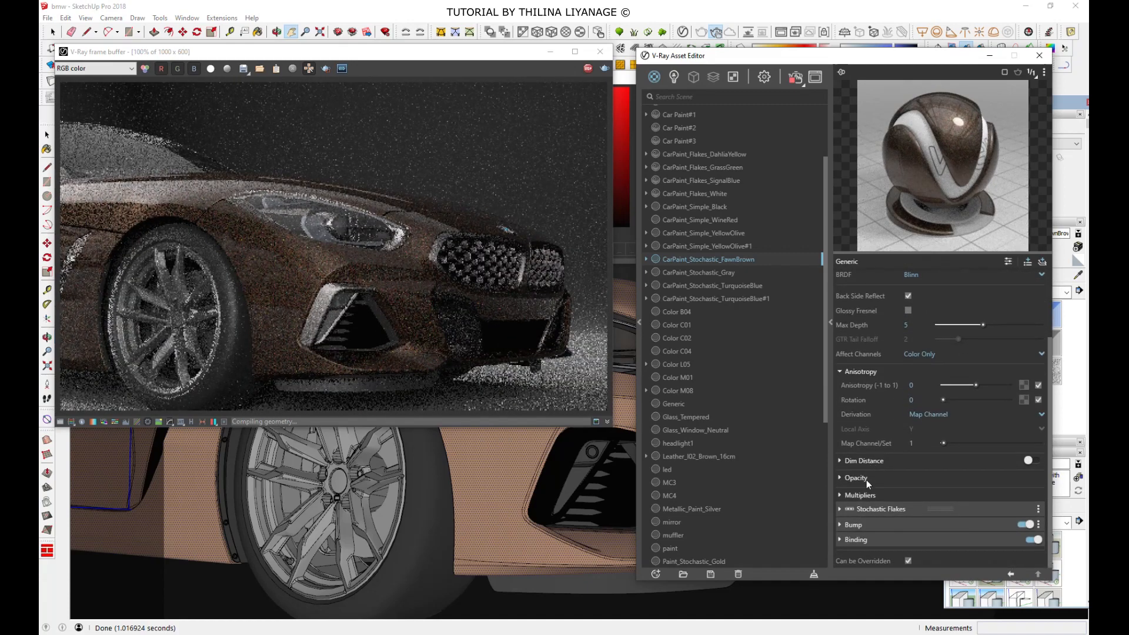
pyautogui.click(863, 509)
pyautogui.scroll(-2, 919, 281)
pyautogui.scroll(-4, 919, 281)
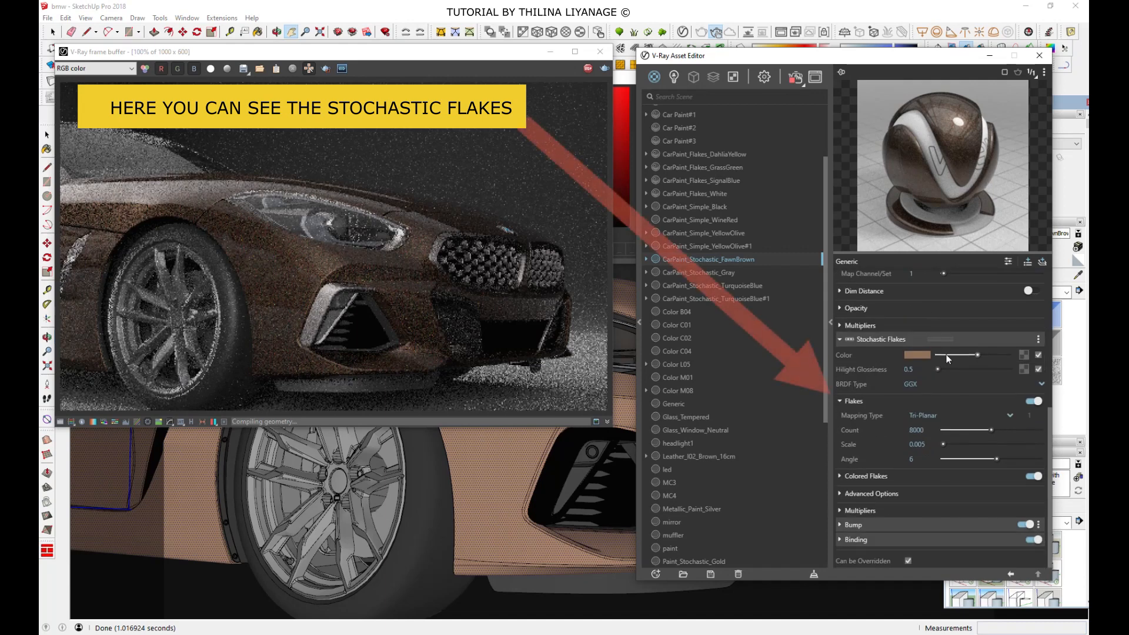
# Step: Try a bright blue Stochastic Flakes color with RGB 0.308, 0.8, 0.976
pyautogui.click(925, 353)
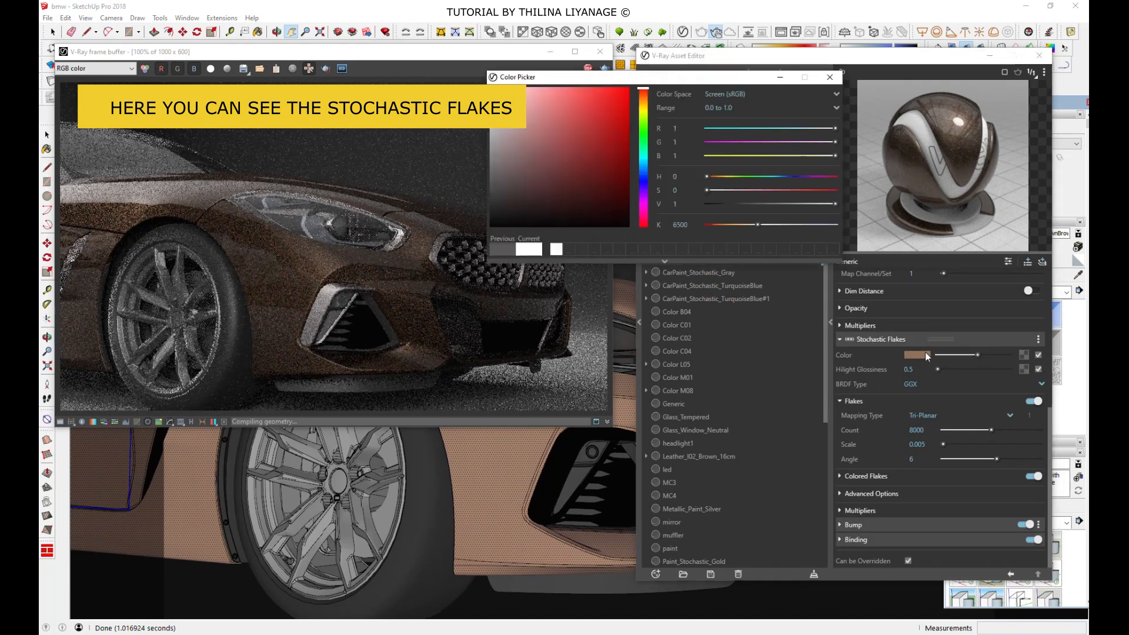
pyautogui.click(643, 164)
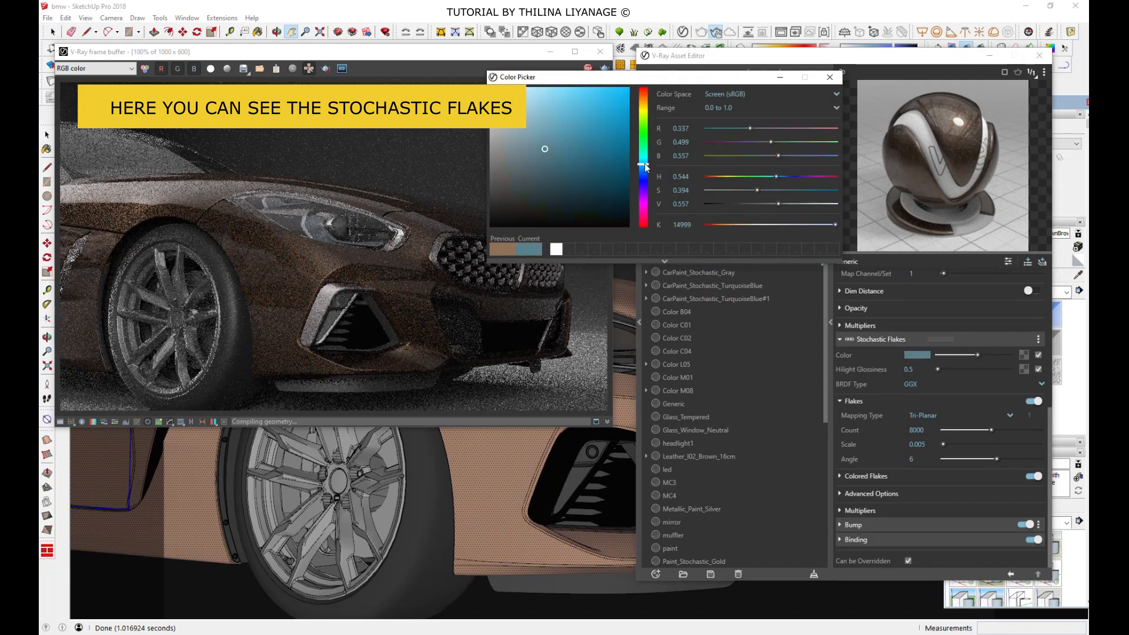
pyautogui.click(586, 91)
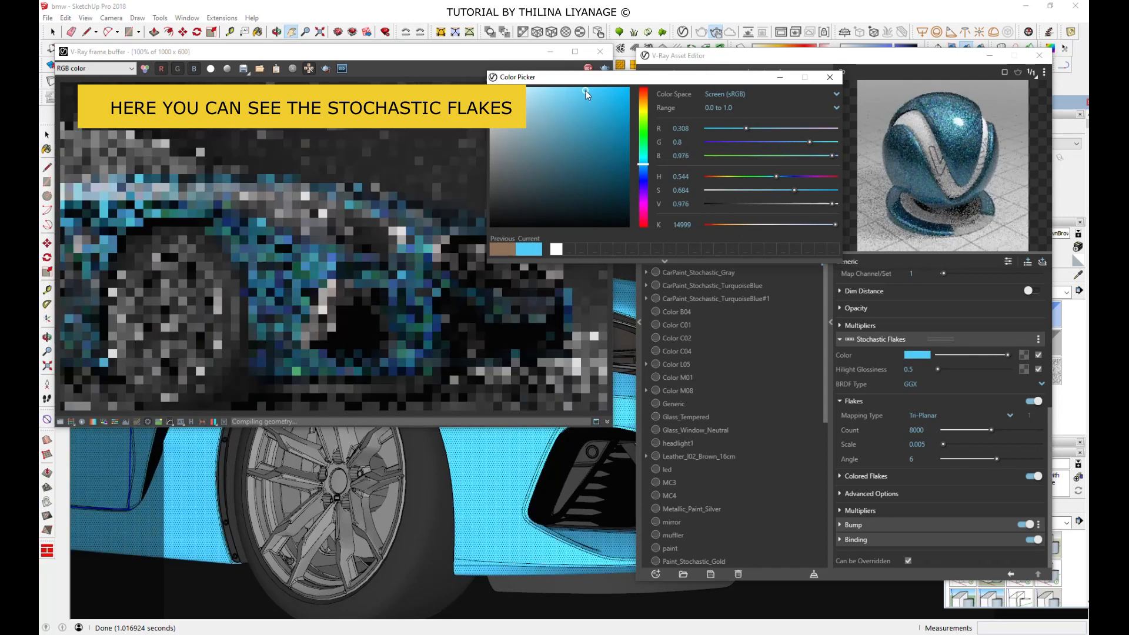
pyautogui.moveTo(596, 80); pyautogui.dragTo(693, 140)
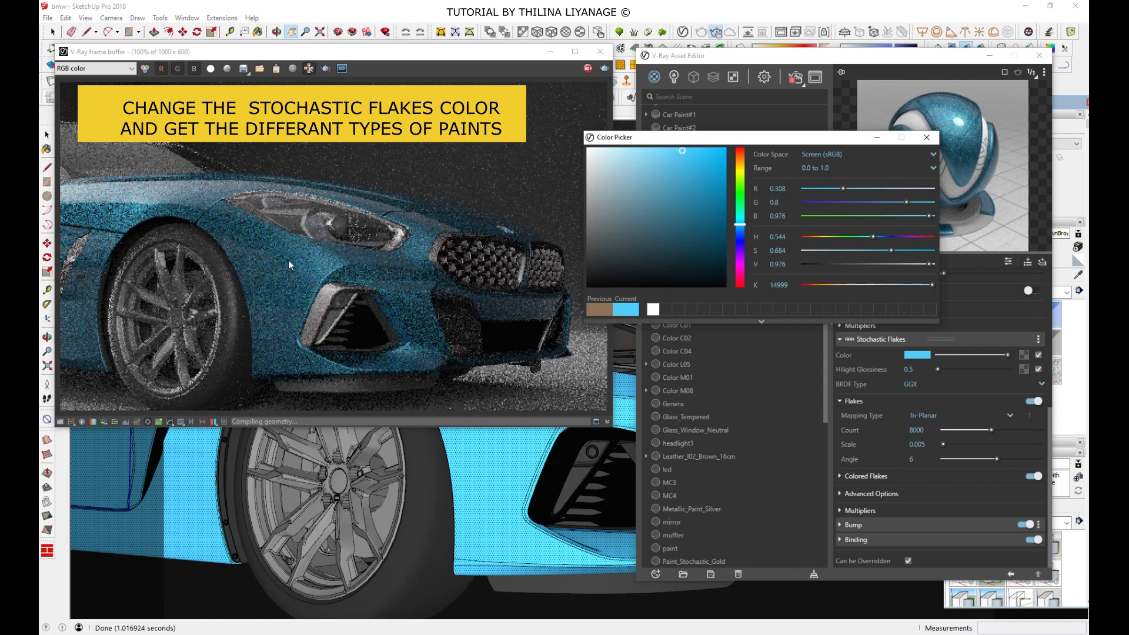
# Step: Try a black Stochastic Flakes color and set it to near-white RGB 0.991, 0.998, 1
pyautogui.moveTo(694, 272); pyautogui.dragTo(729, 288)
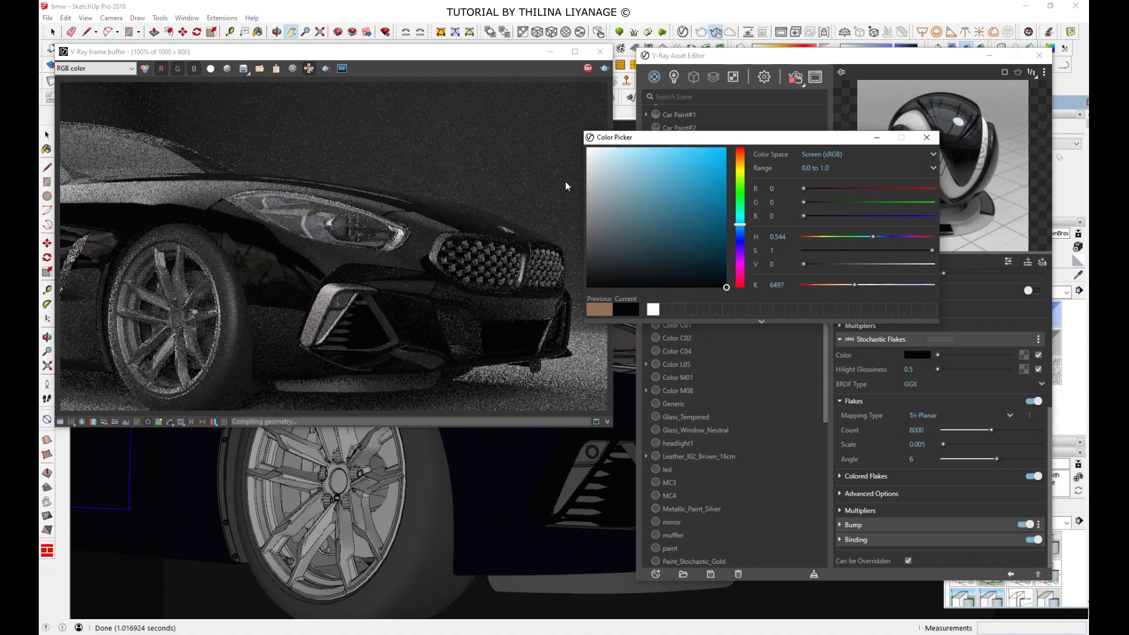
pyautogui.click(588, 148)
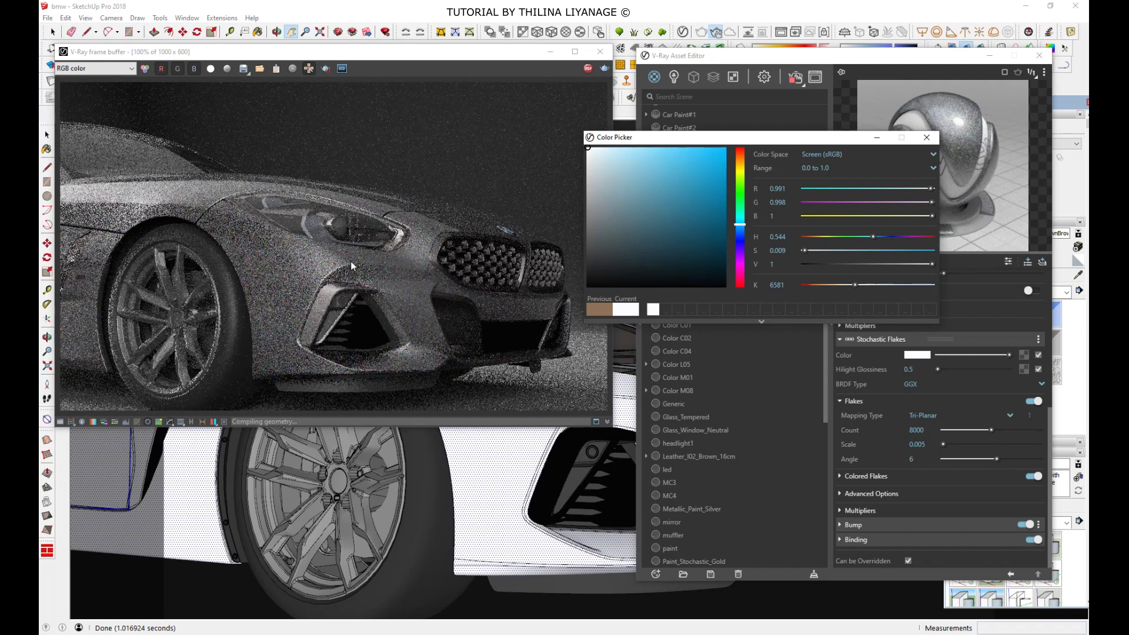
pyautogui.click(877, 139)
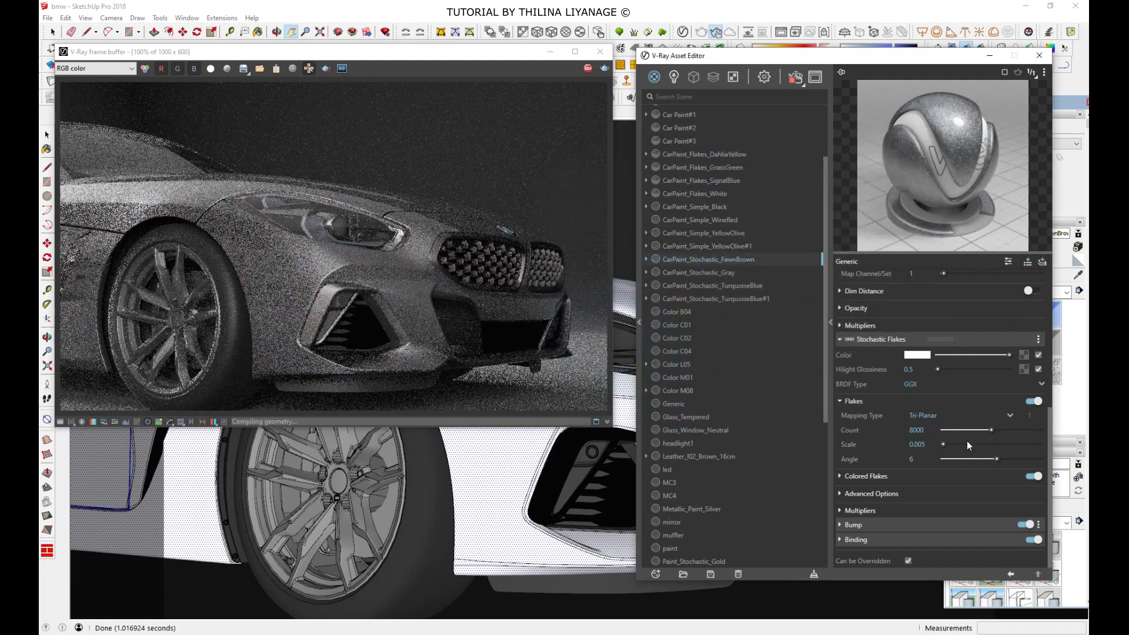
# Step: Set the flakes' Seed to 24 in the advanced options of the Stochastic Flakes layer
pyautogui.click(886, 494)
pyautogui.scroll(-1, 912, 417)
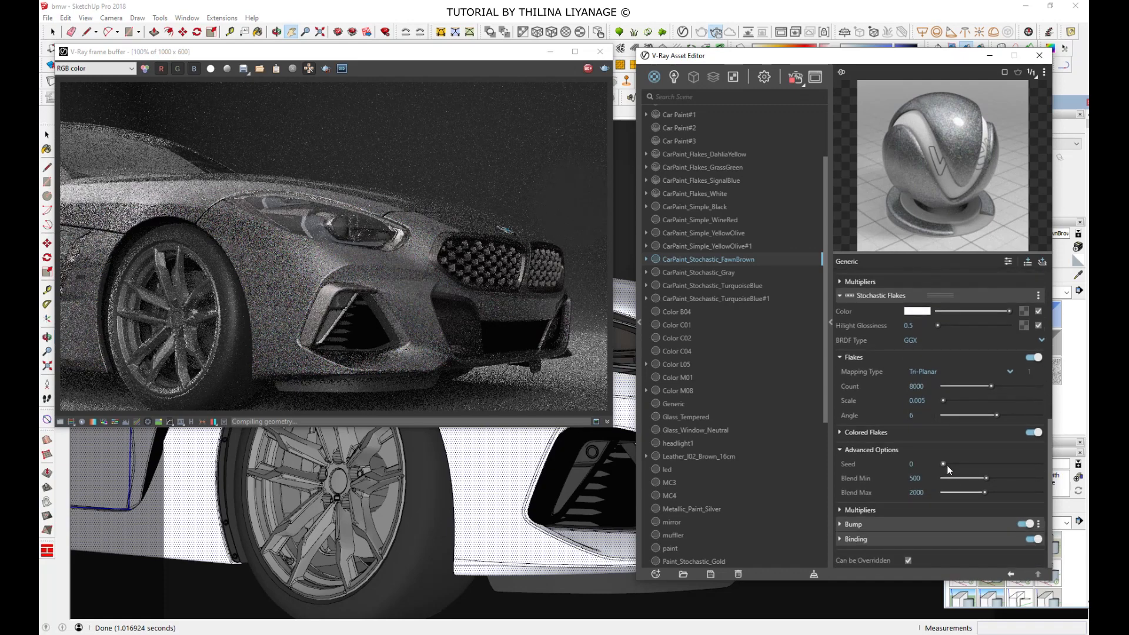
pyautogui.moveTo(944, 463); pyautogui.dragTo(967, 466)
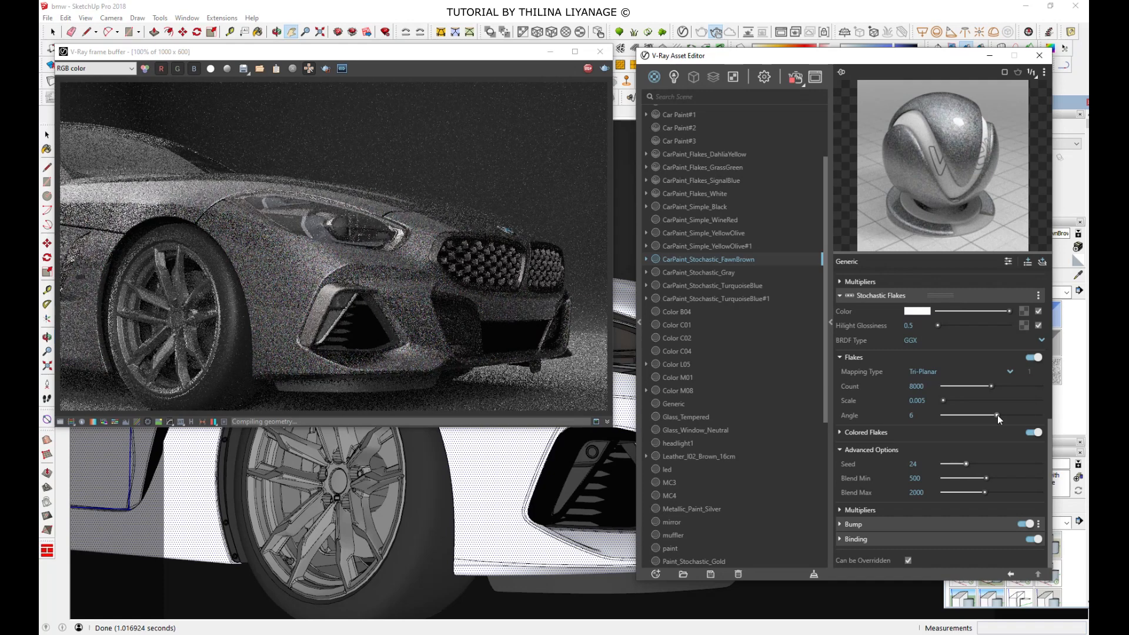
pyautogui.click(1011, 370)
pyautogui.click(1011, 370)
pyautogui.click(1042, 340)
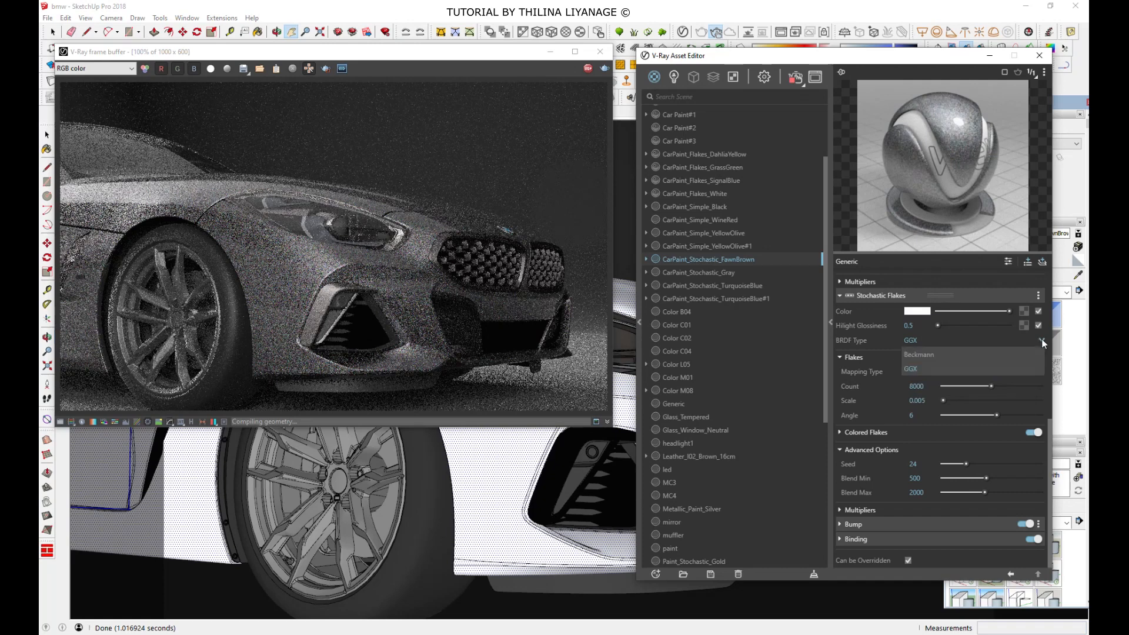
pyautogui.click(1042, 341)
# Step: Switch the FawnBrown material's parameters from advanced to basic settings
pyautogui.scroll(3, 954, 383)
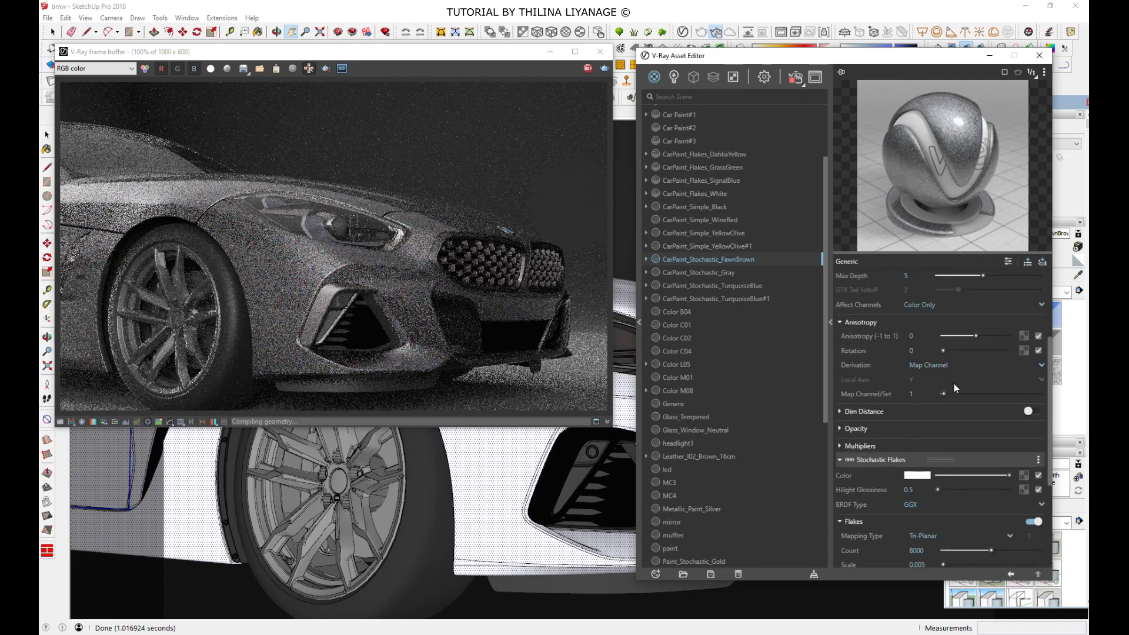
pyautogui.scroll(1, 954, 384)
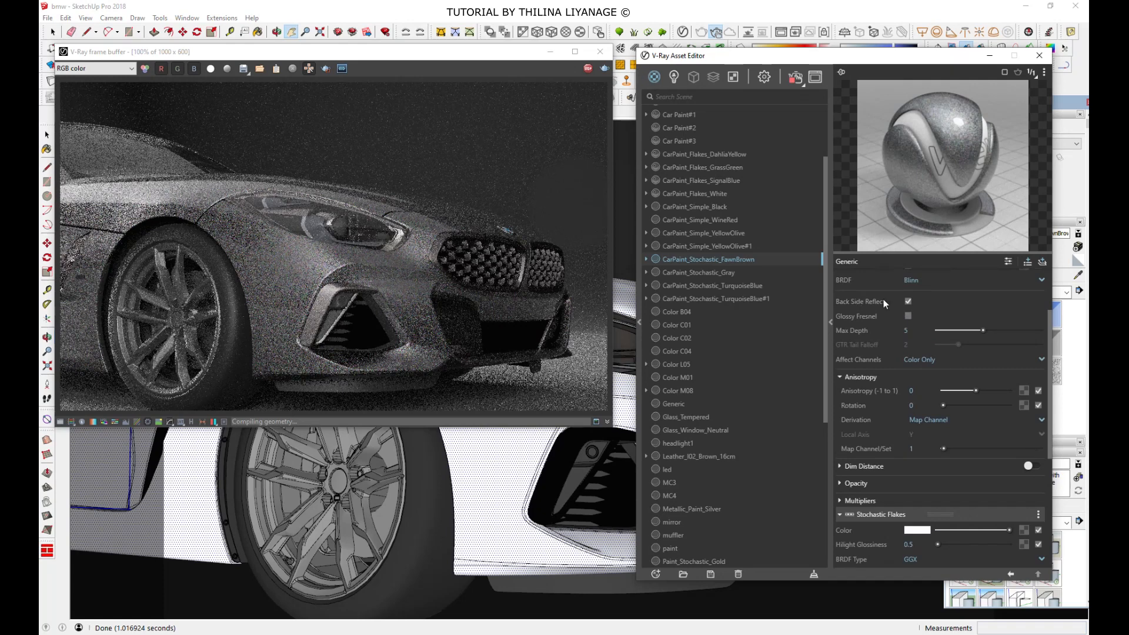
pyautogui.scroll(2, 922, 299)
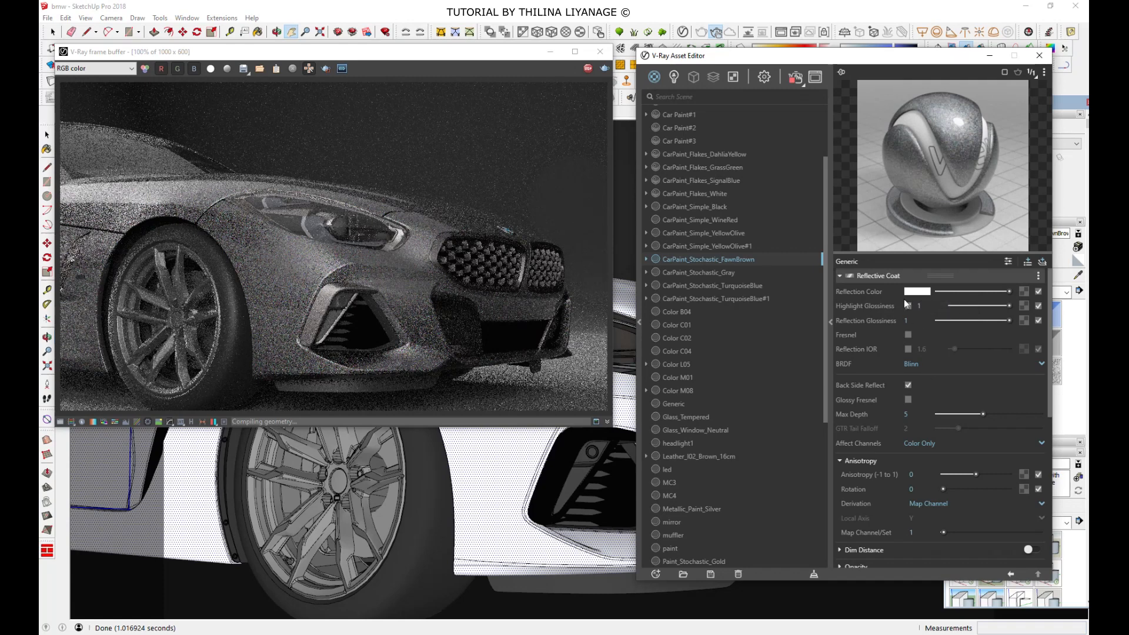
pyautogui.click(1009, 262)
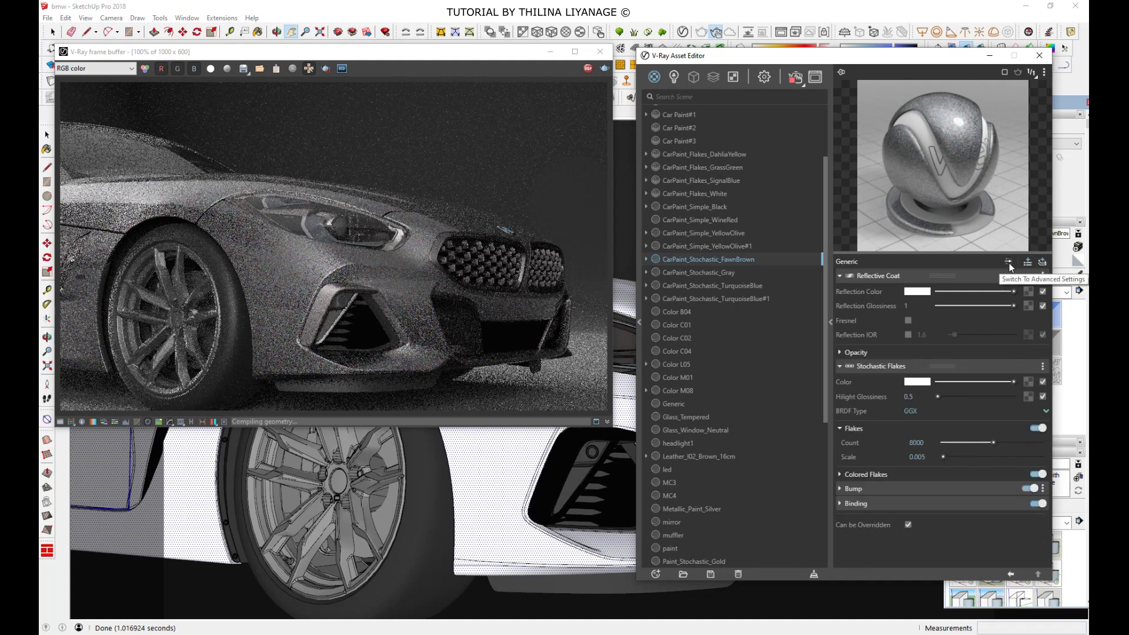
# Step: Switch the FawnBrown material's parameters to advanced settings and bring up its Stochastic Flakes options
pyautogui.click(1009, 263)
pyautogui.scroll(-3, 955, 315)
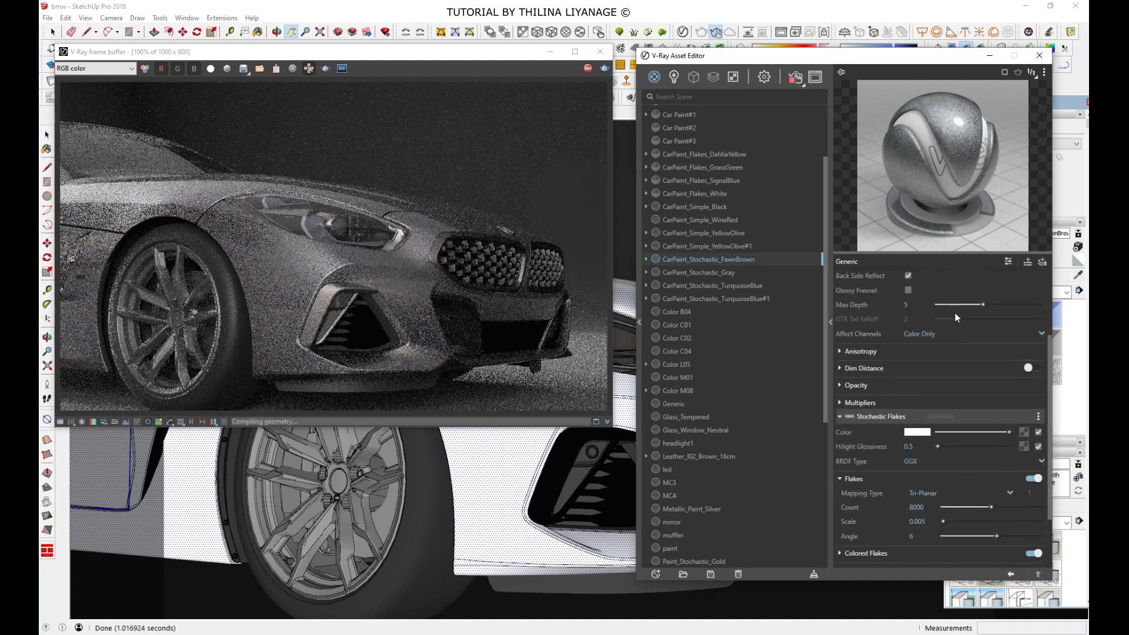
pyautogui.scroll(-3, 955, 316)
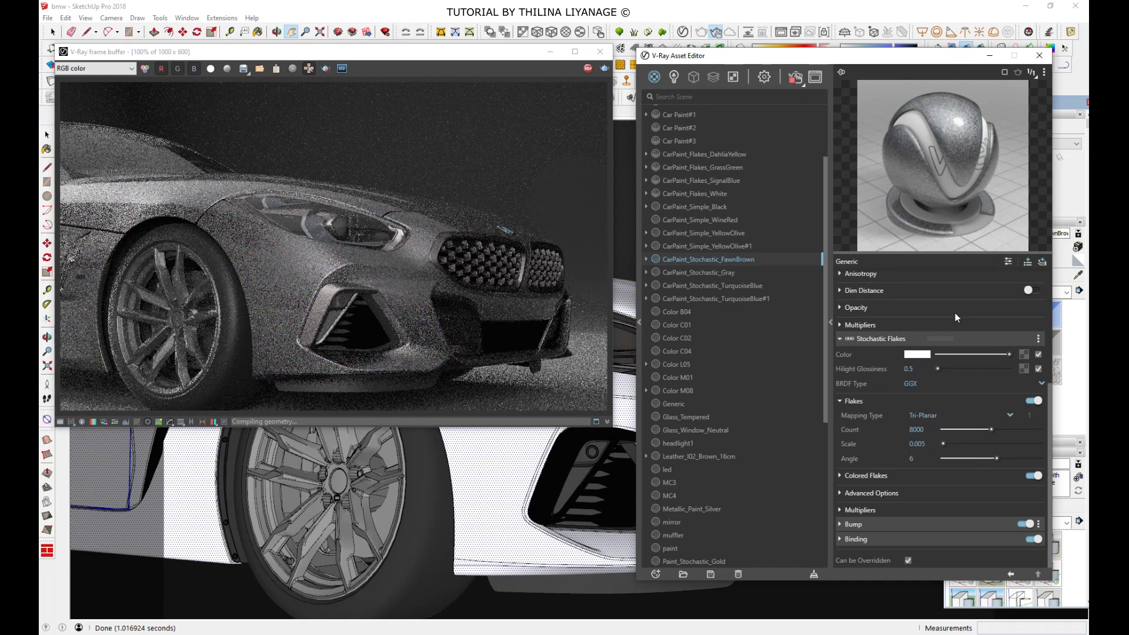
# Step: Turn Colored Flakes off for comparison, expand its settings, and turn it back on
pyautogui.click(1034, 476)
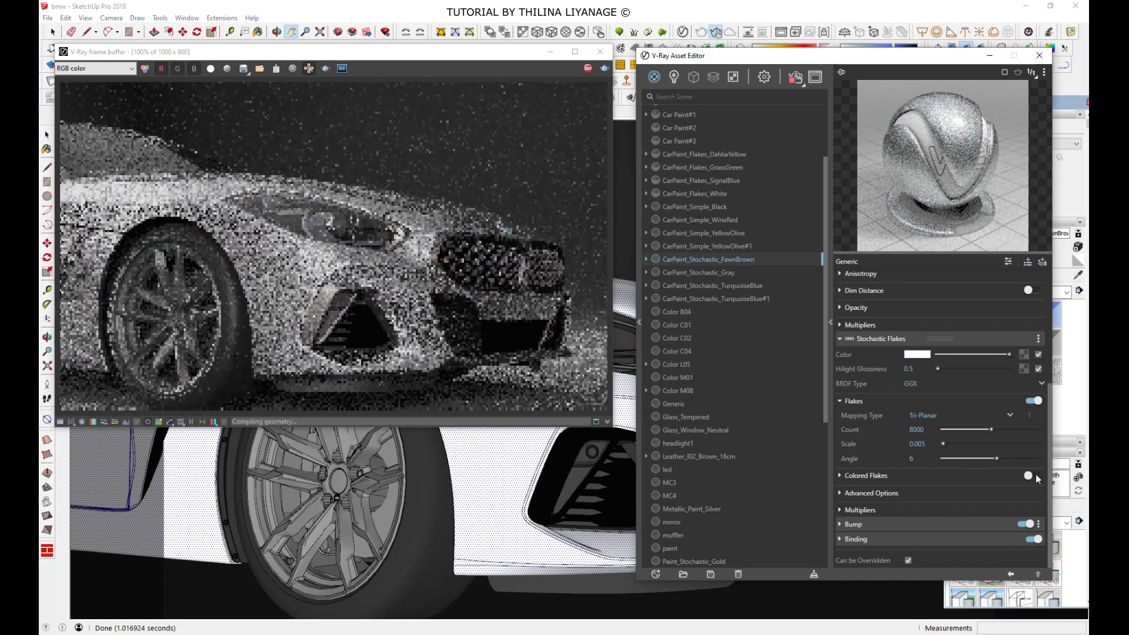
pyautogui.click(841, 477)
pyautogui.scroll(-3, 929, 494)
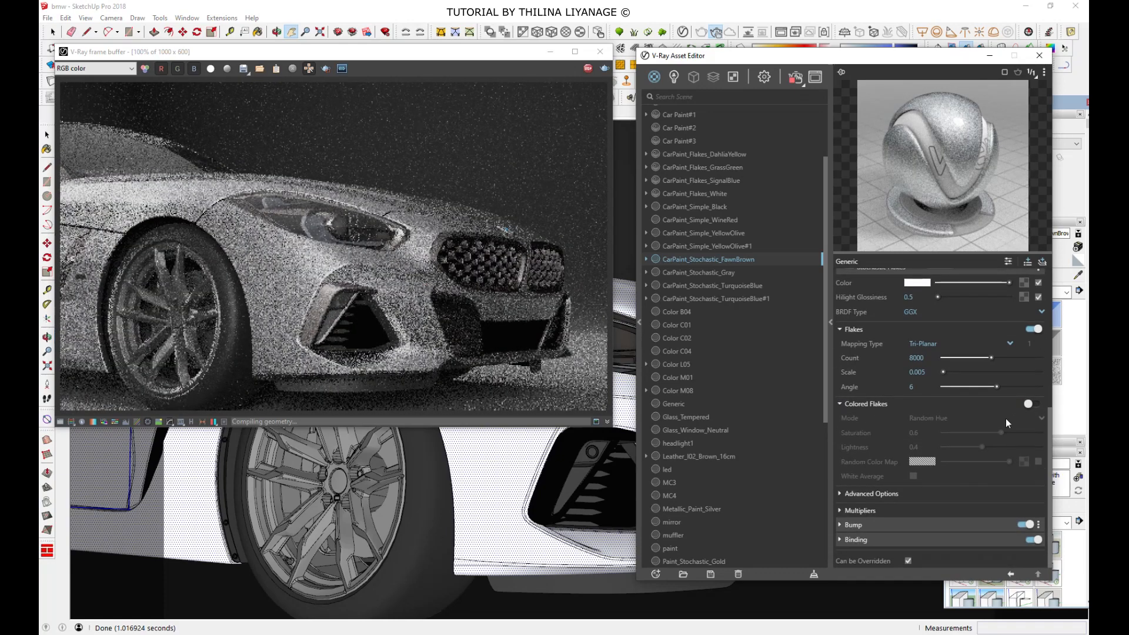
pyautogui.click(1028, 405)
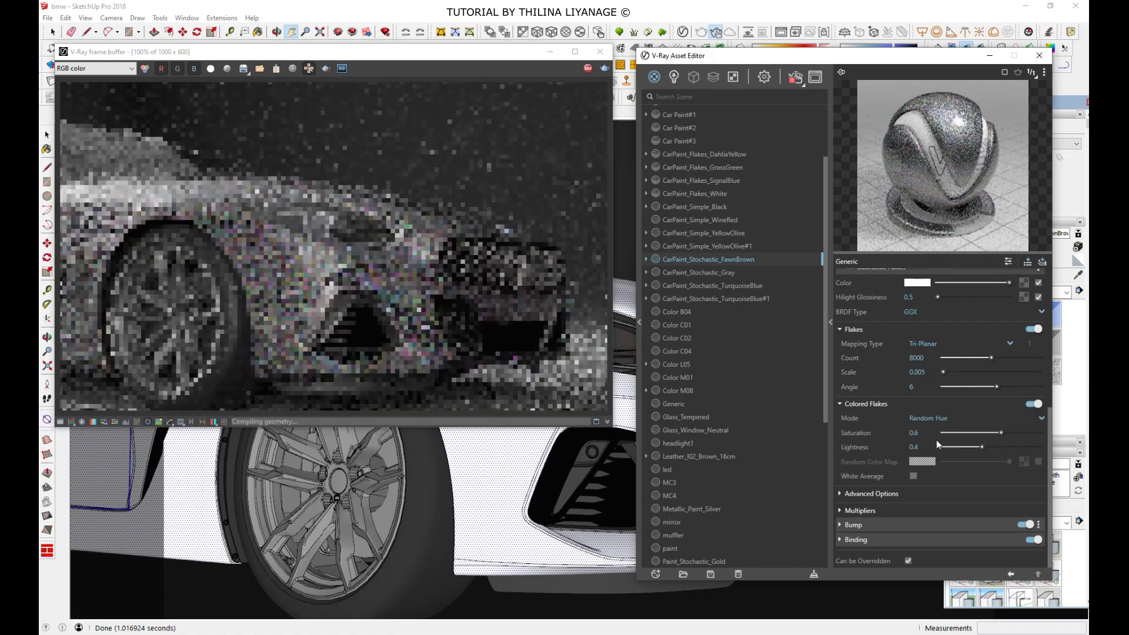
# Step: Keep the Colored Flakes mode at Random Hue, set its Lightness to 0.34, and set the Flakes Scale to 0.191
pyautogui.click(1042, 417)
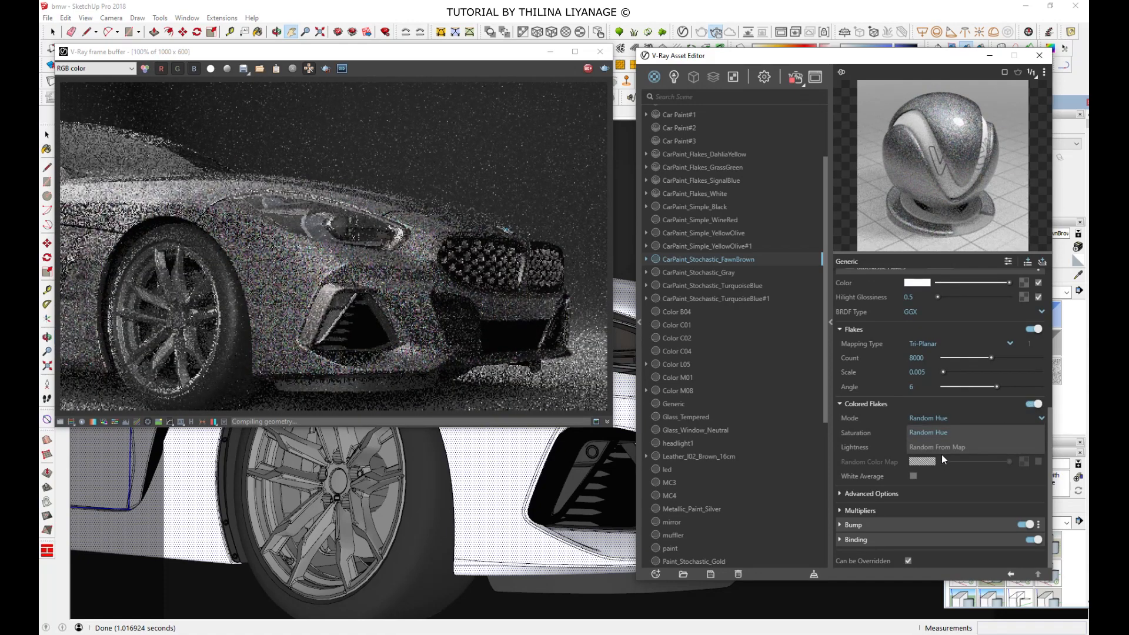
pyautogui.click(861, 447)
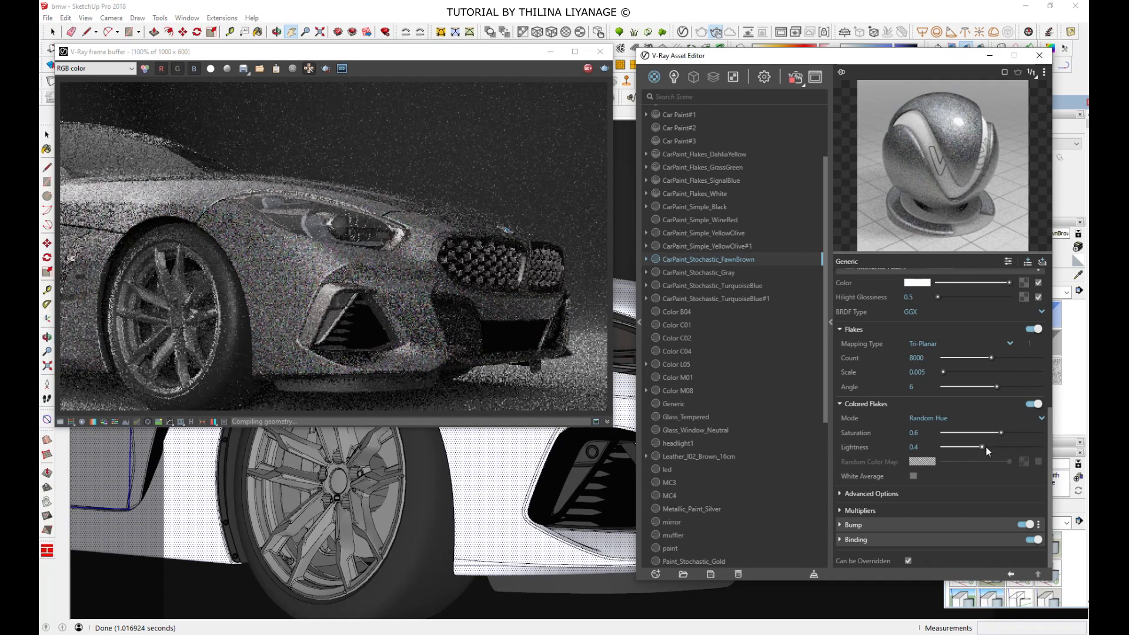
pyautogui.moveTo(1026, 447); pyautogui.dragTo(977, 454)
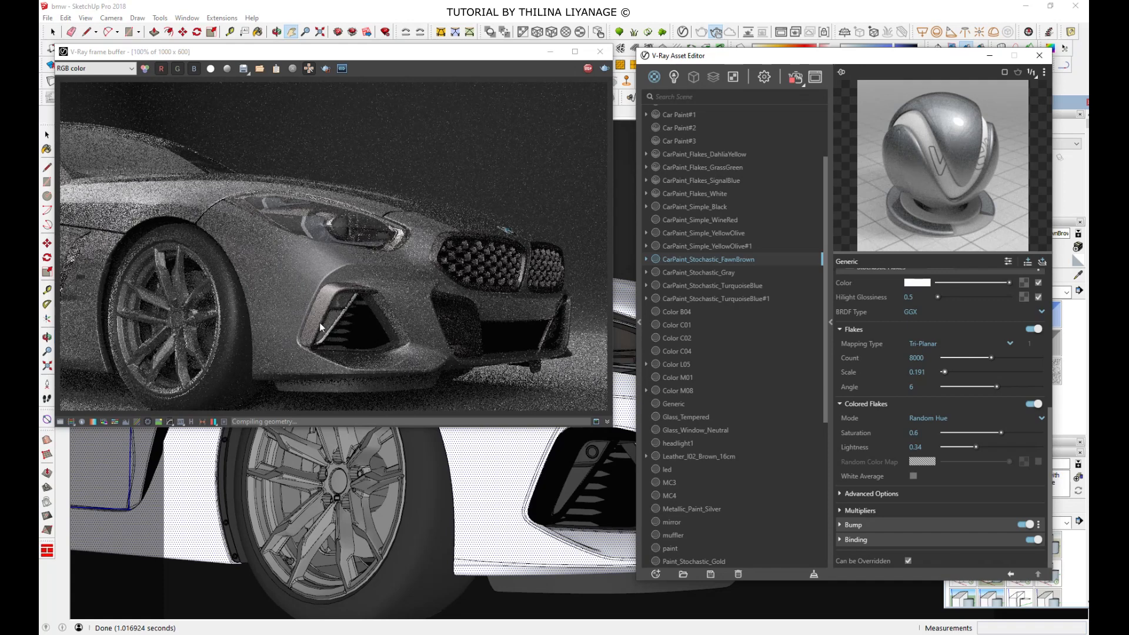
# Step: Try the Ward BRDF on the Reflective Coat layer and set it to Phong
pyautogui.scroll(5, 923, 323)
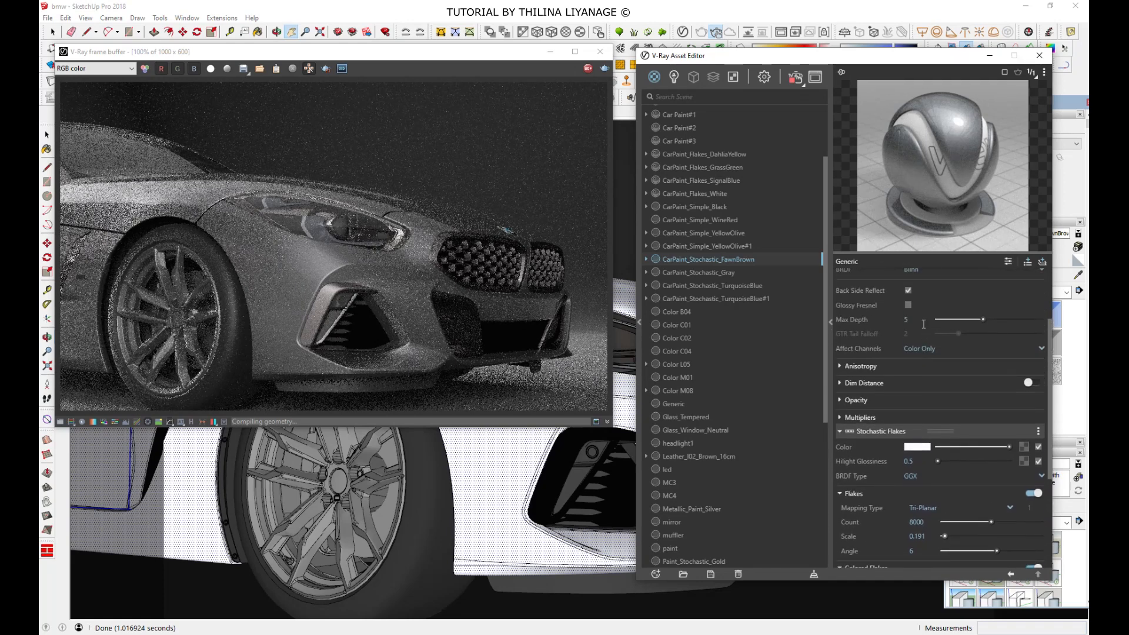
pyautogui.scroll(2, 923, 323)
pyautogui.press('Return')
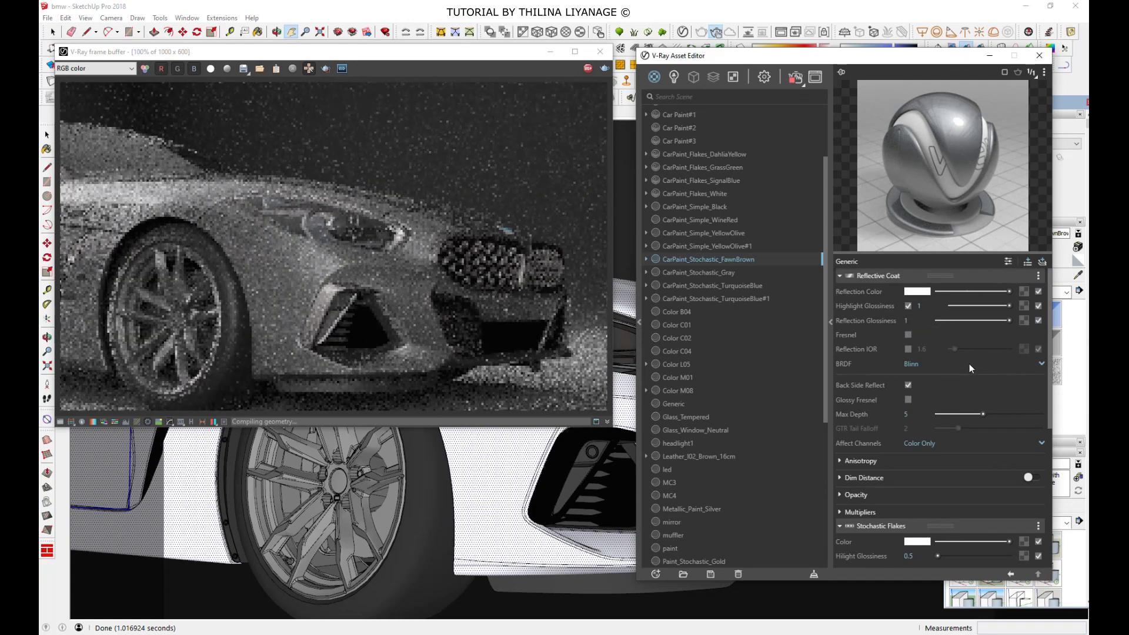
pyautogui.click(1009, 364)
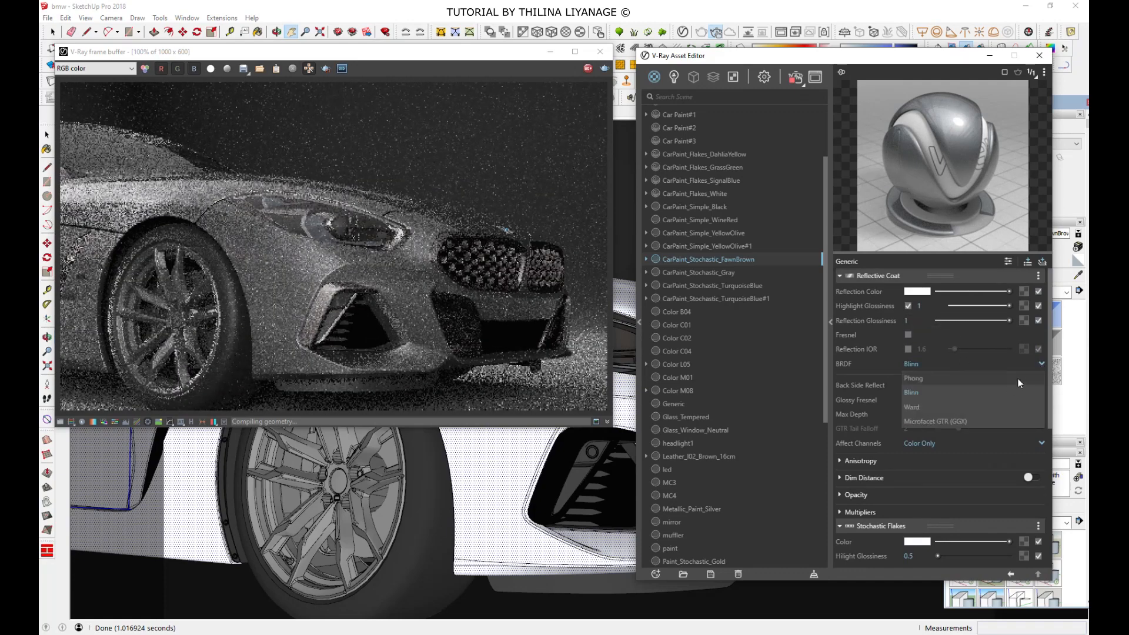
pyautogui.click(929, 404)
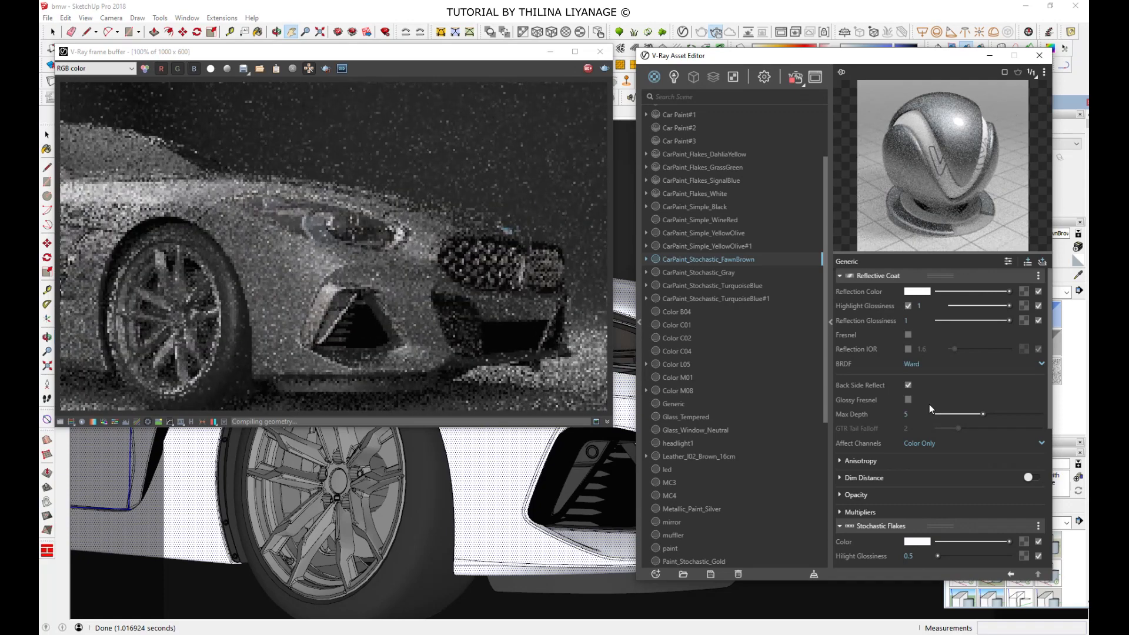
pyautogui.click(1041, 363)
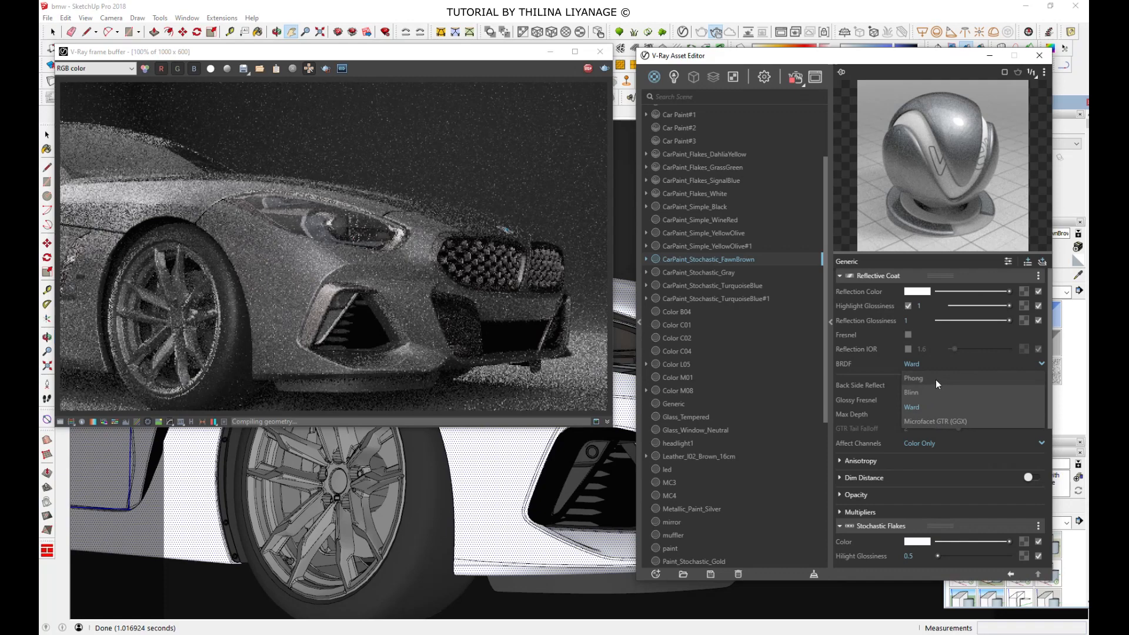
pyautogui.click(936, 380)
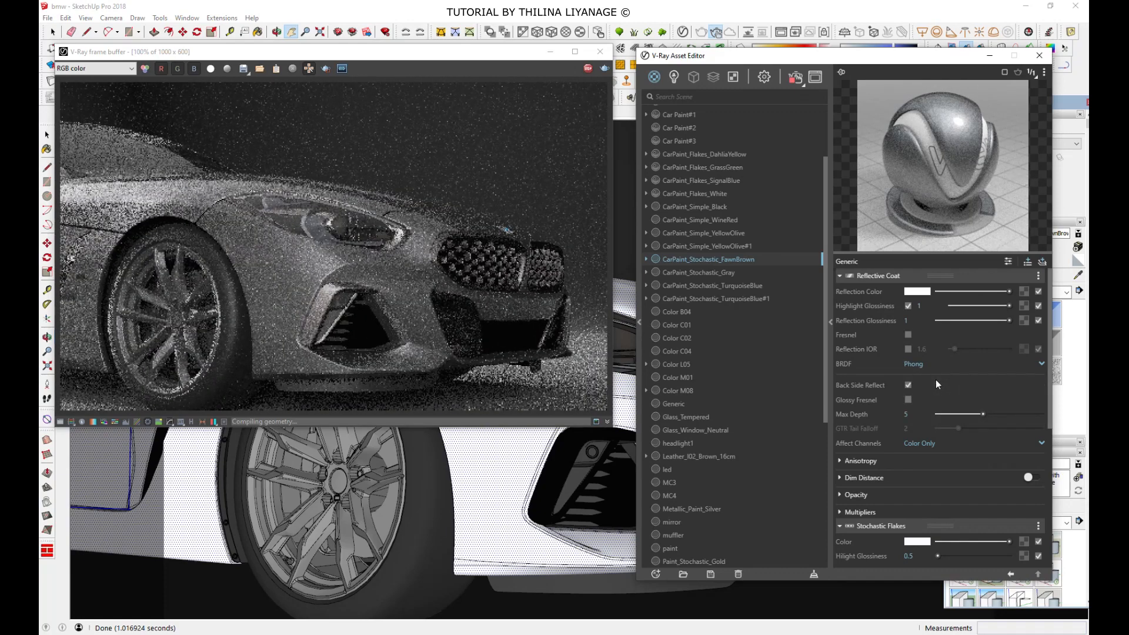
# Step: Stop the interactive render and switch the render mode to standard production rendering
pyautogui.click(804, 87)
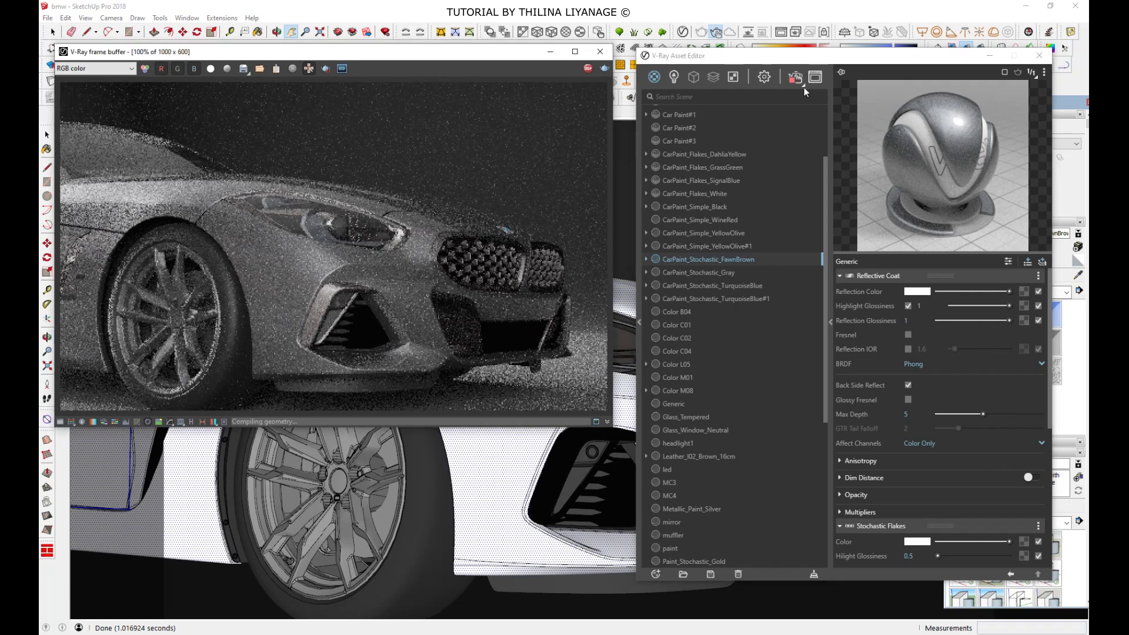
pyautogui.click(800, 84)
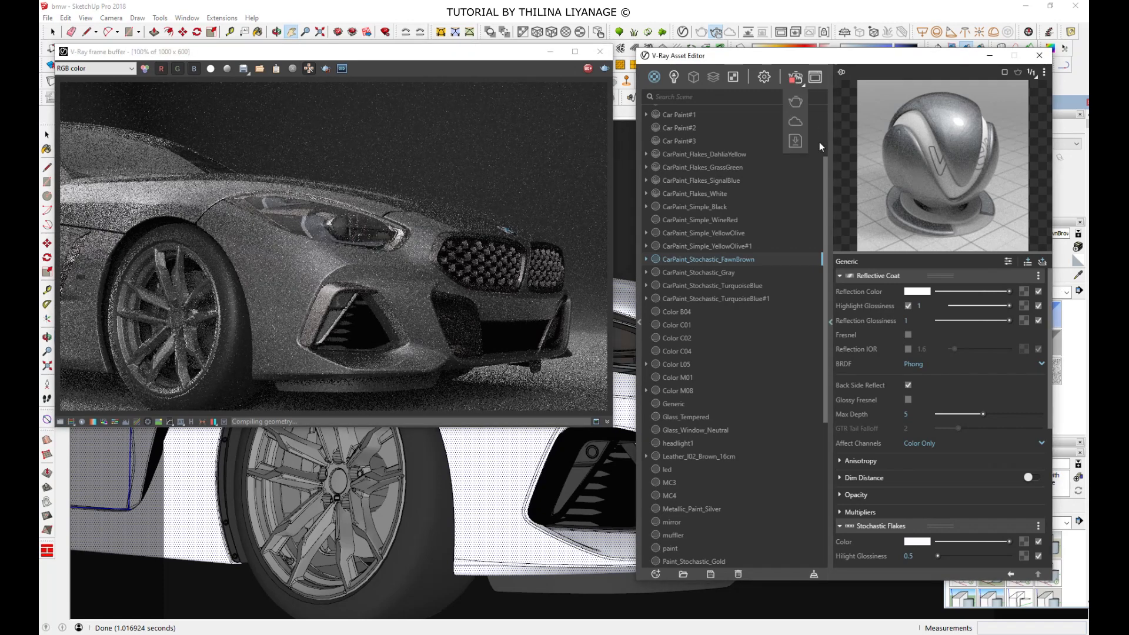
pyautogui.click(795, 76)
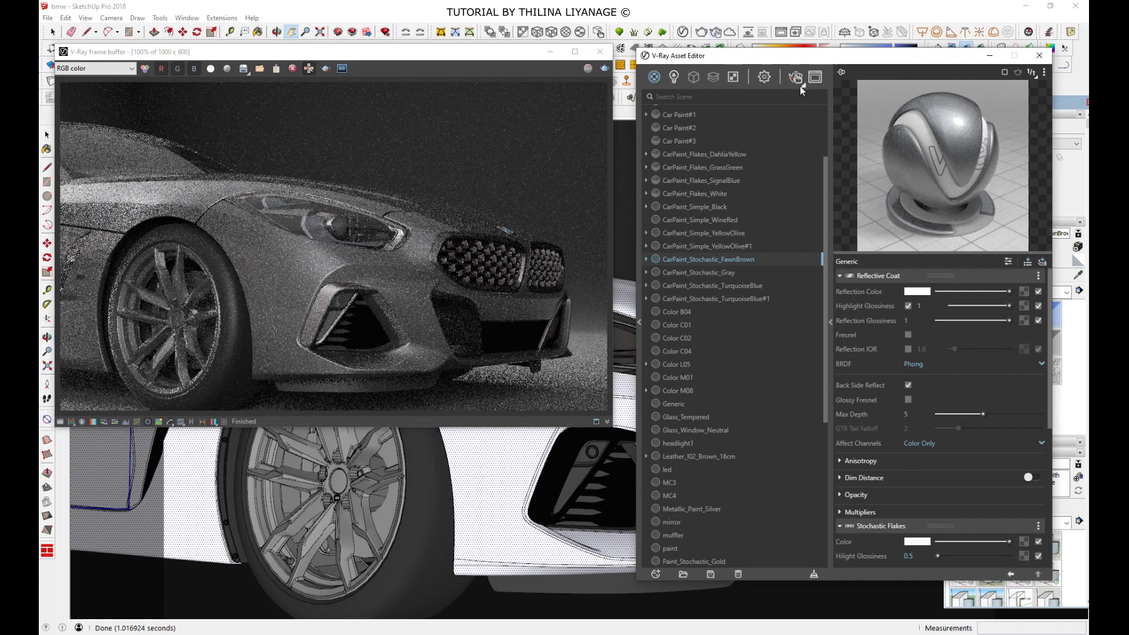
pyautogui.click(804, 88)
pyautogui.click(795, 103)
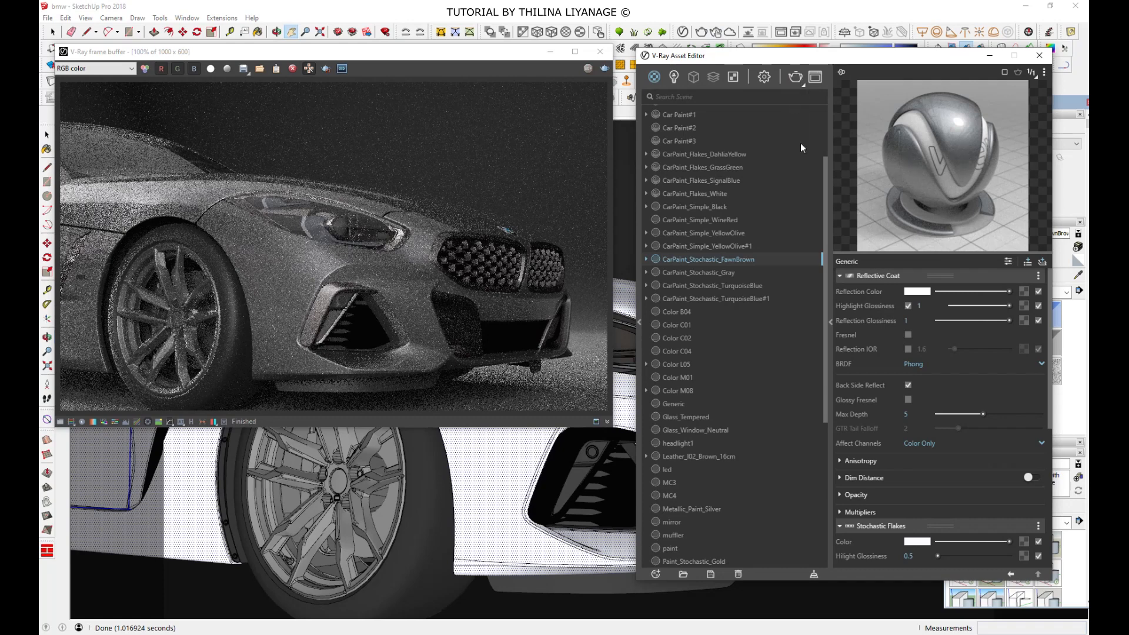